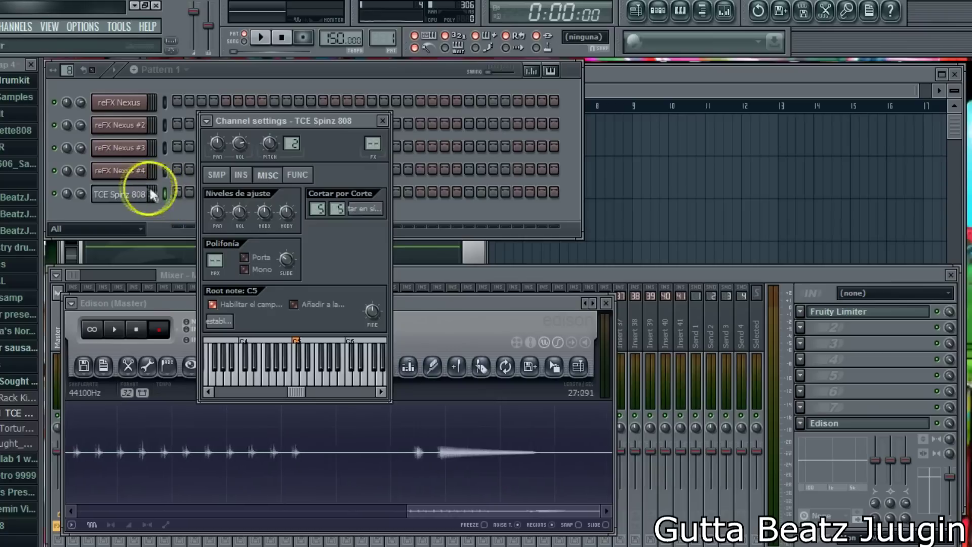
Step: Start playback and program TCE Spinz 808 hits on steps 1, 7, 13, 21, 27 and 29
click(150, 188)
click(178, 192)
click(250, 191)
click(323, 192)
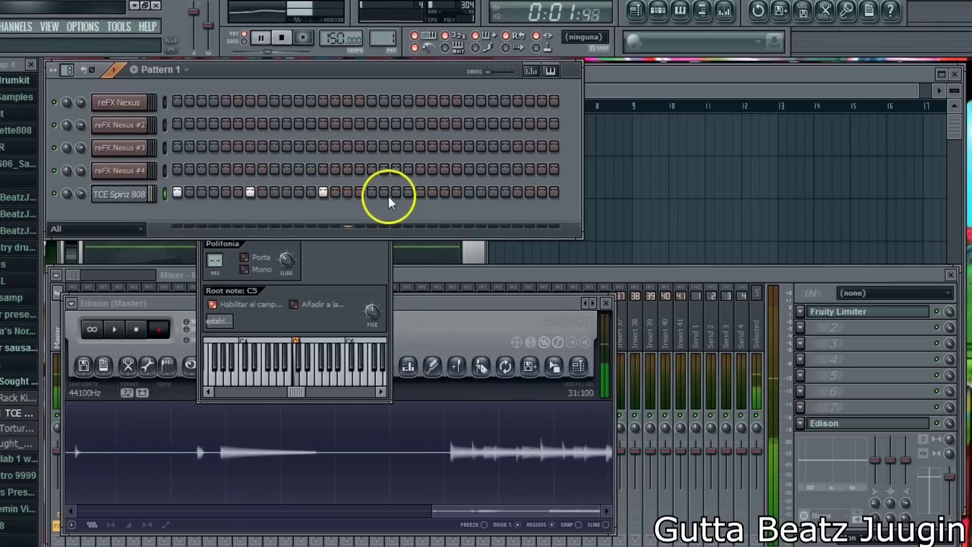
click(420, 192)
drag(491, 193, 515, 196)
click(505, 193)
Step: In the TCE Spinz 808 piano roll, change the second-to-last note to C#5 and the last note to A#4
click(133, 195)
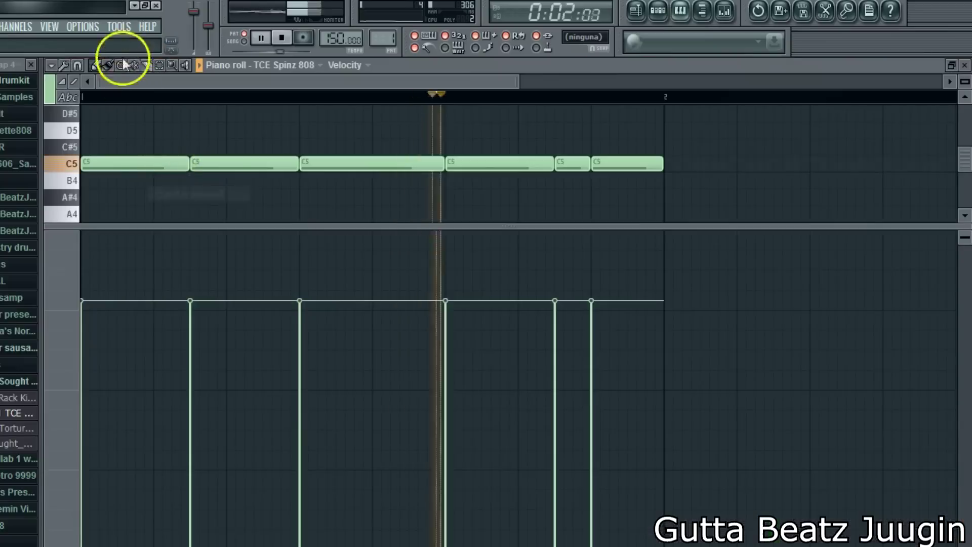
drag(169, 224, 156, 369)
drag(581, 233, 613, 276)
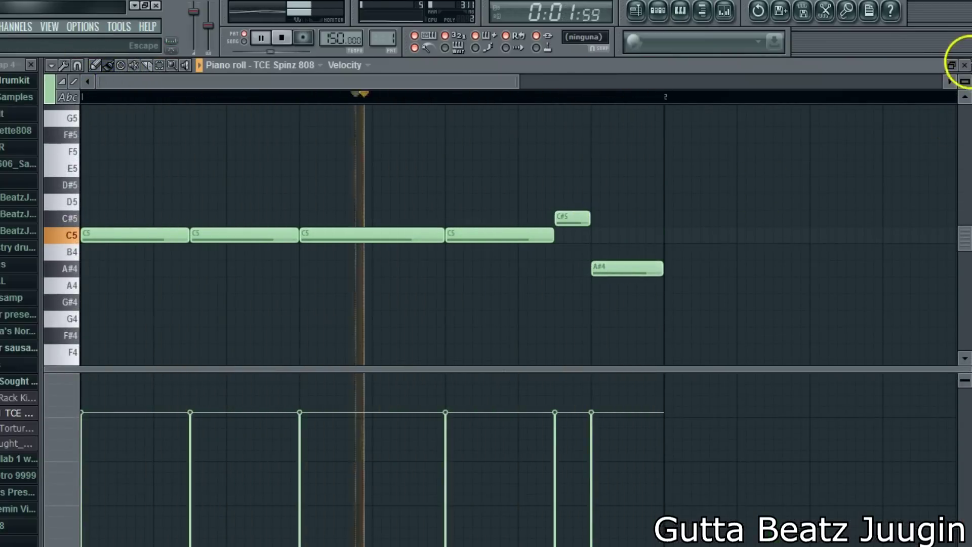
click(964, 65)
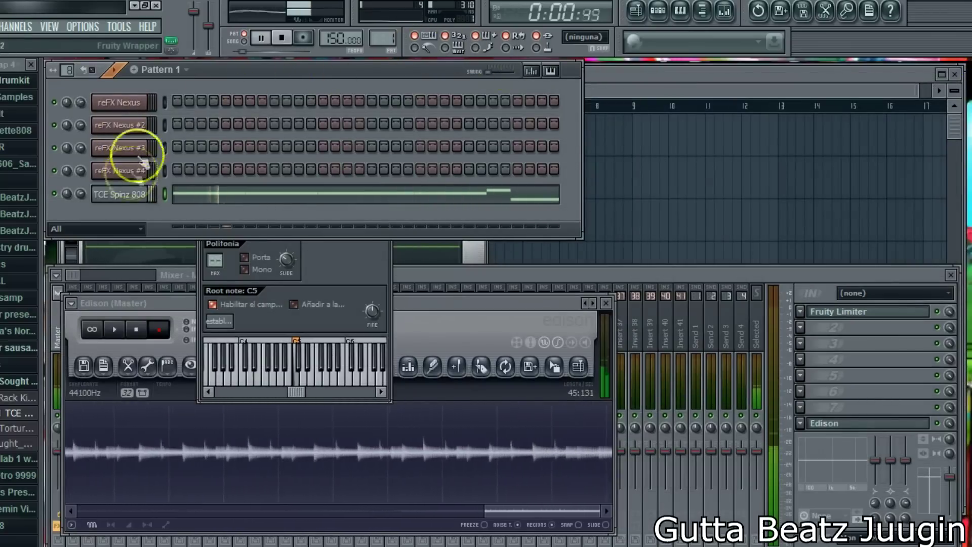
Step: Open the first reFX Nexus channel's instrument and audition Plucked presets as far as PL Illusionize 2, with playback stopped
click(137, 103)
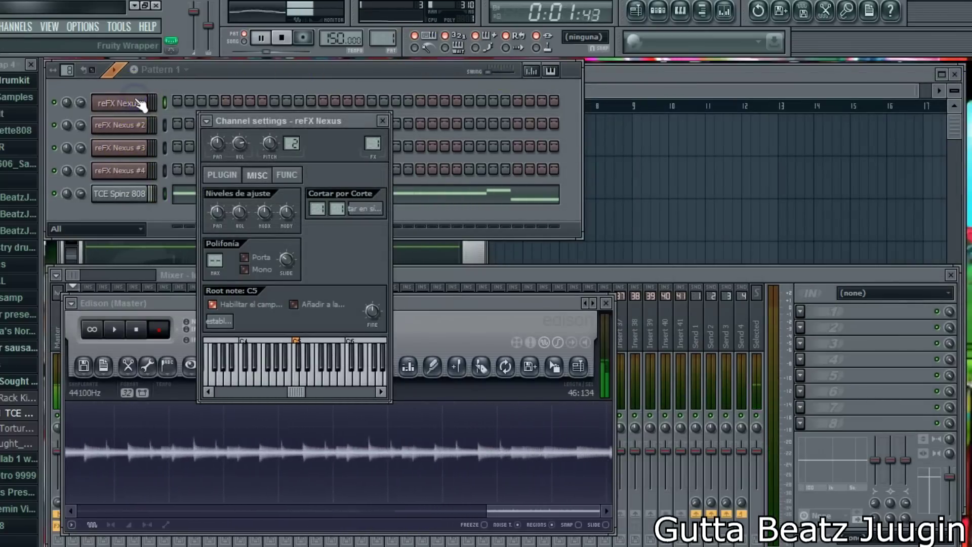
click(238, 176)
drag(321, 172, 468, 63)
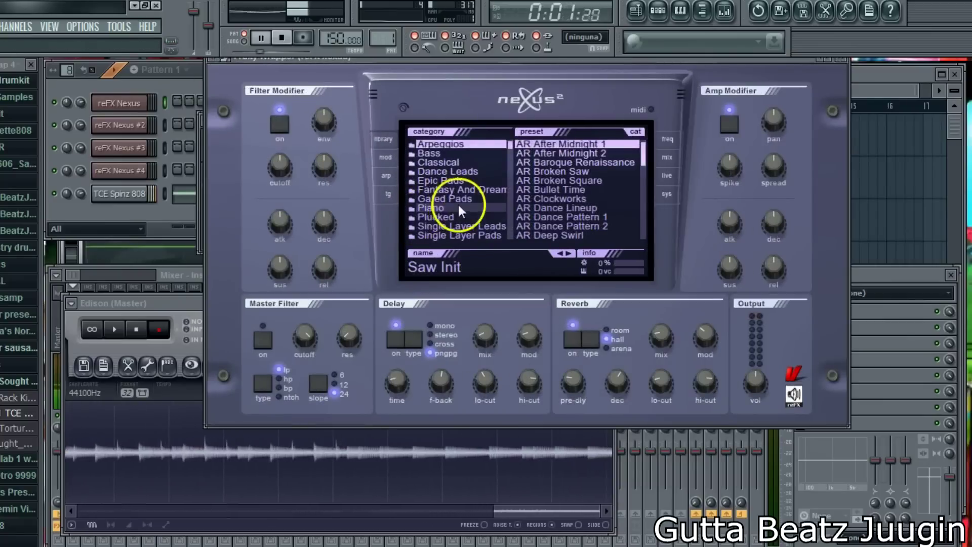
click(460, 218)
click(602, 199)
click(281, 38)
click(587, 218)
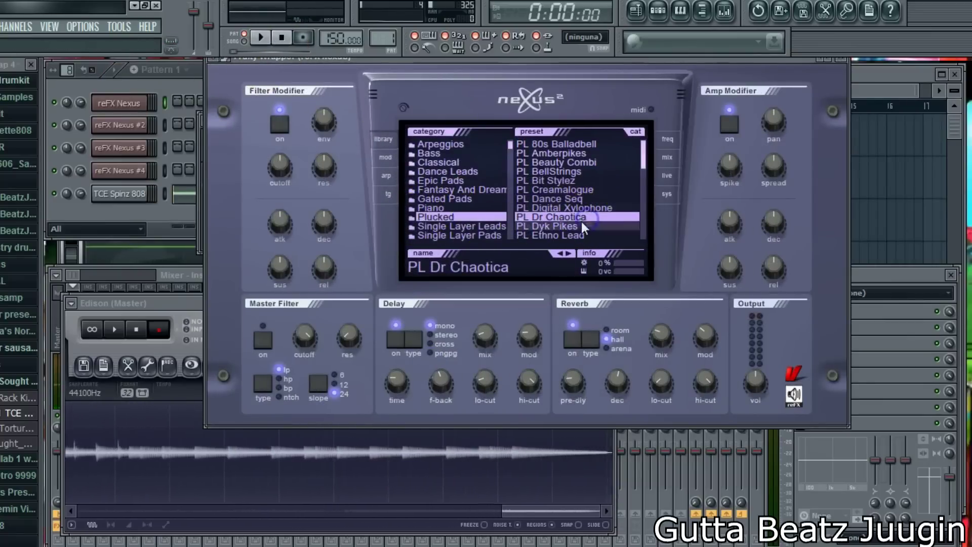
scroll(643, 153, down, 5)
Step: Try PL Illusionize 2 with its mix layers switched on and off and a changed amp release
click(673, 162)
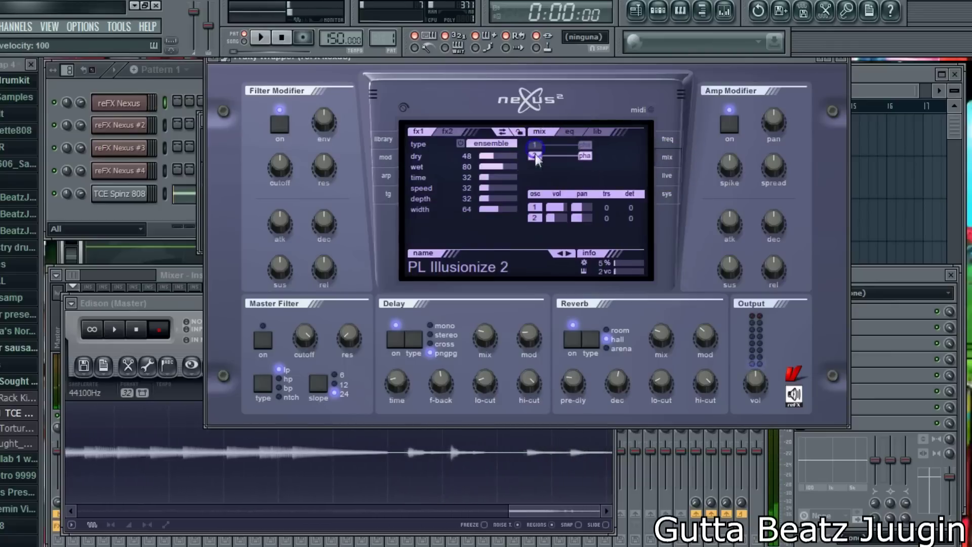
click(535, 155)
click(383, 141)
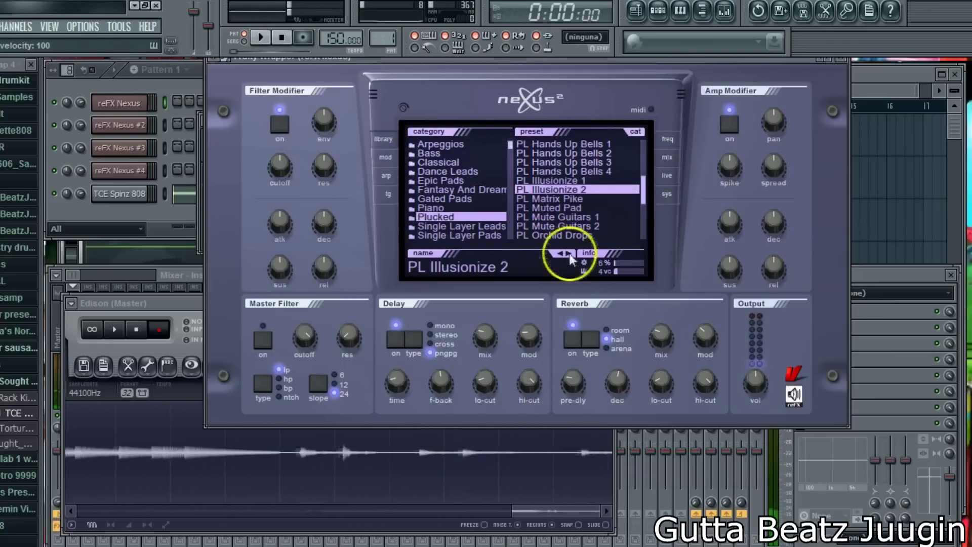
drag(771, 247, 771, 237)
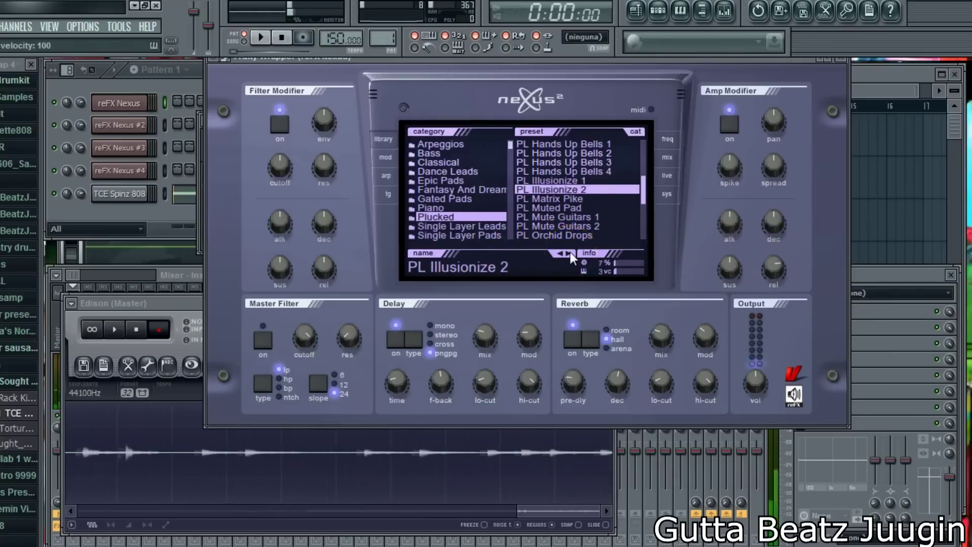
Step: Load the PL Muted Pad preset and try its mix layers separately
click(569, 252)
click(569, 253)
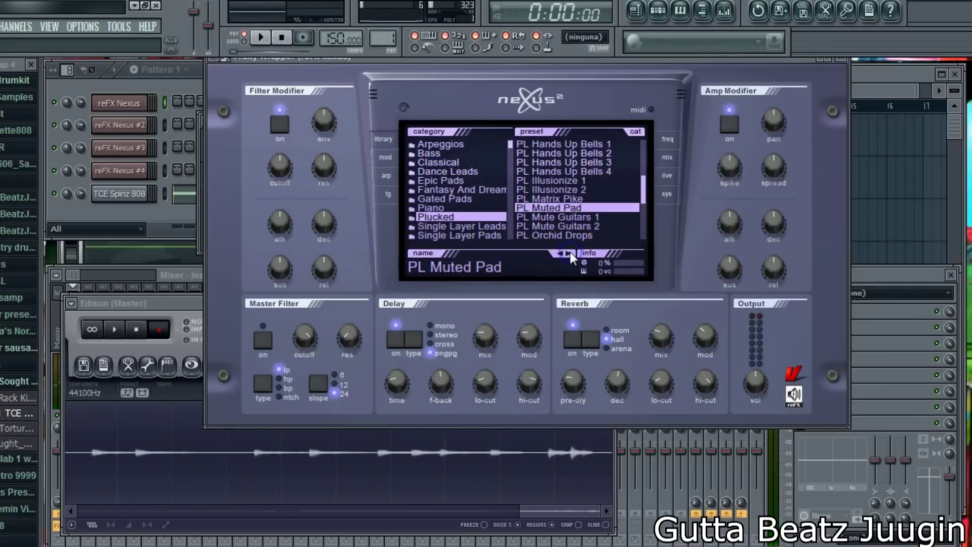
click(667, 157)
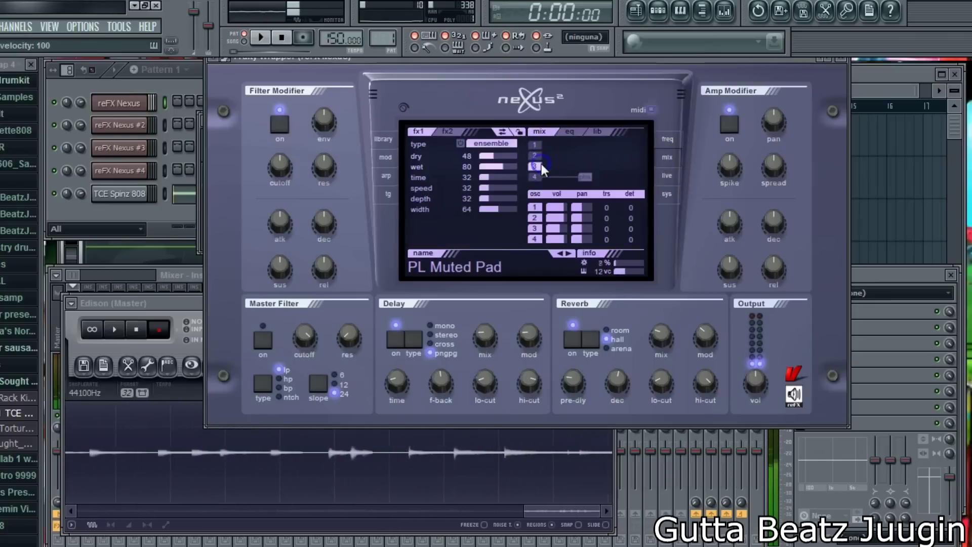
click(536, 157)
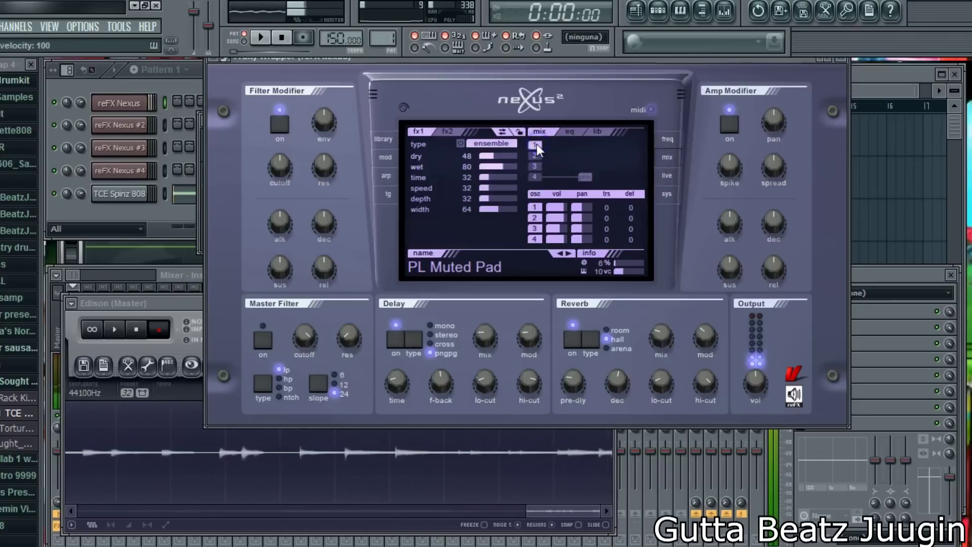
click(383, 138)
Step: Load the Plucked preset PL Orchid Drops and keep only mix layer 2 active
click(566, 233)
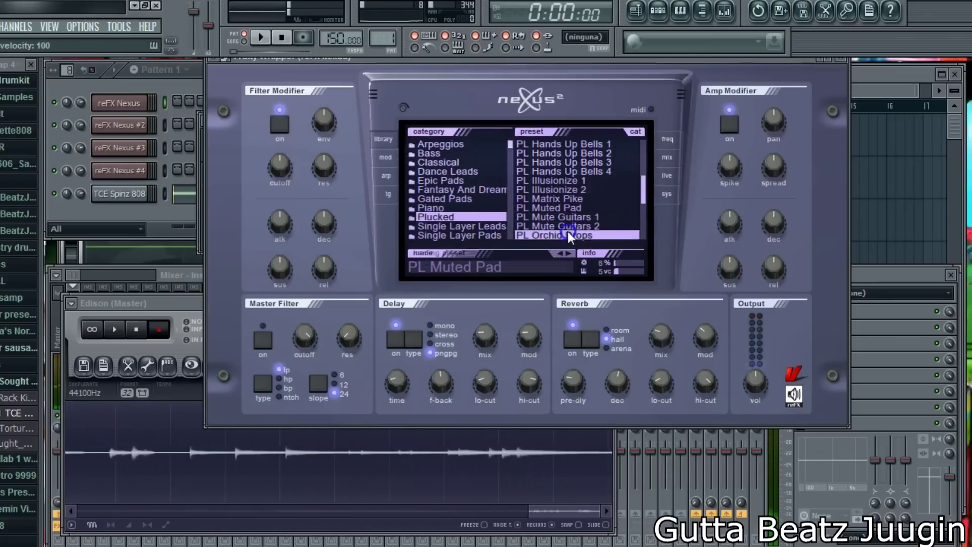
click(667, 157)
click(537, 153)
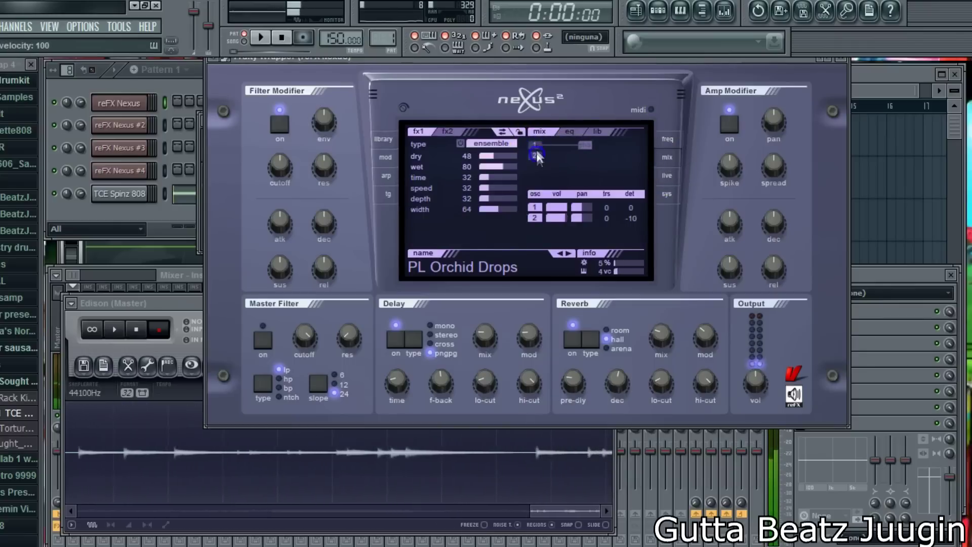
click(537, 155)
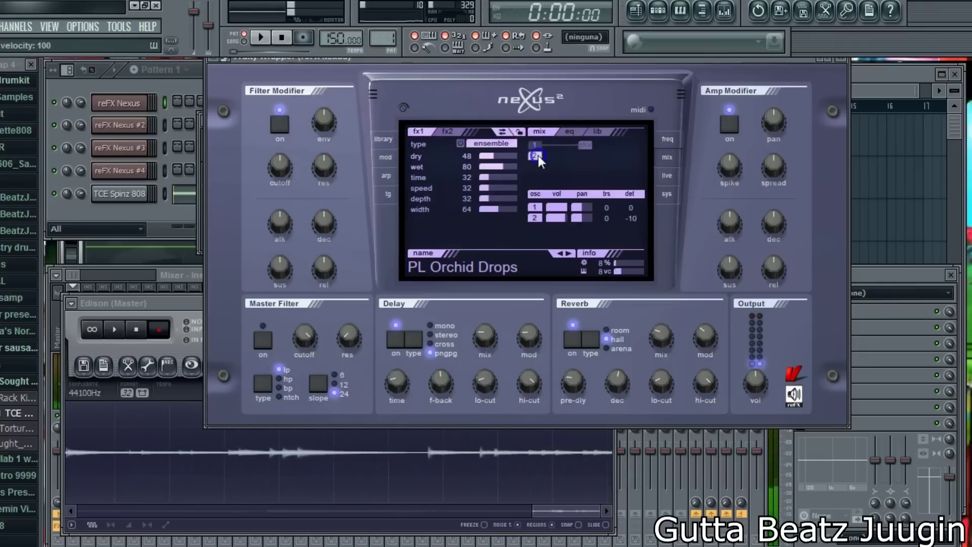
Step: With playback running, open the first reFX Nexus channel's piano roll and place a C6 note, two steps long, at the pattern start
click(165, 101)
key(space)
click(151, 123)
right_click(151, 103)
click(167, 104)
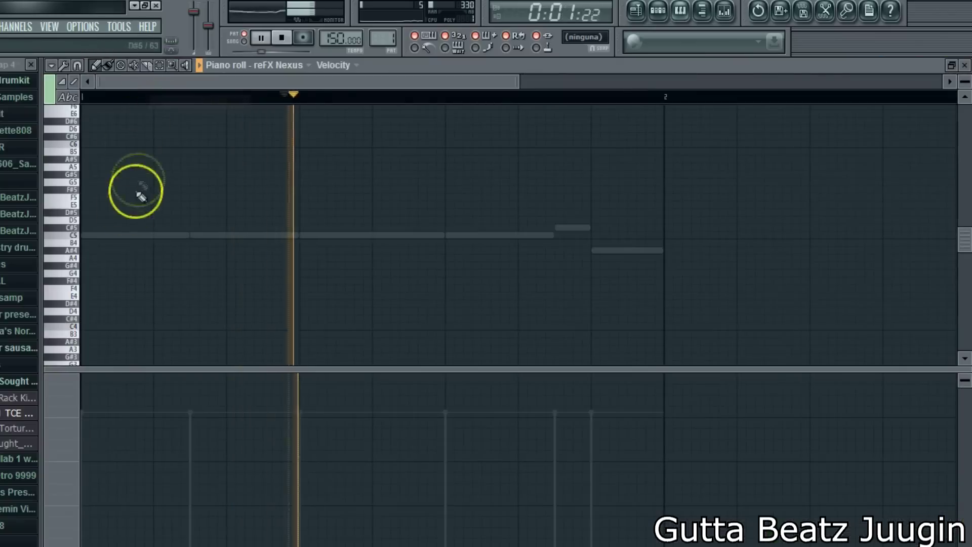
click(87, 144)
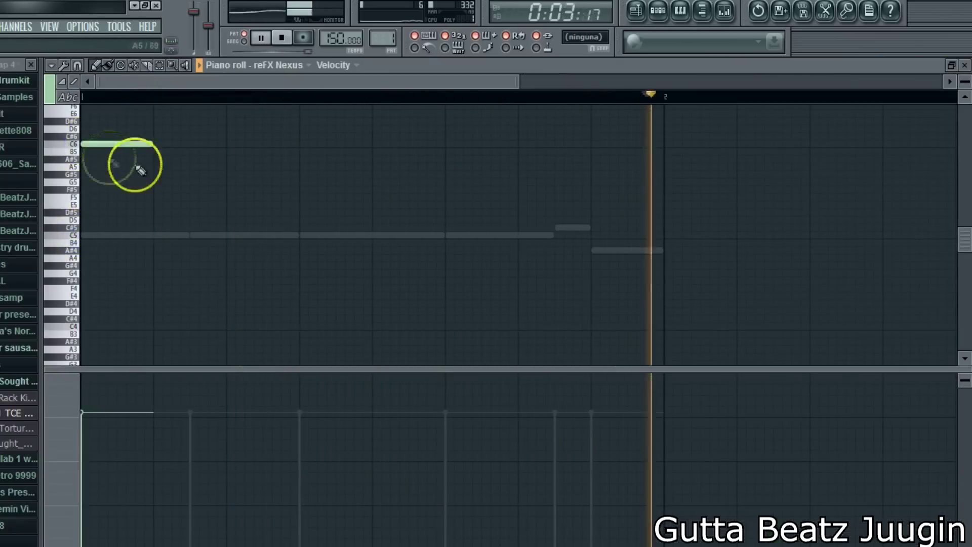
drag(143, 369, 141, 401)
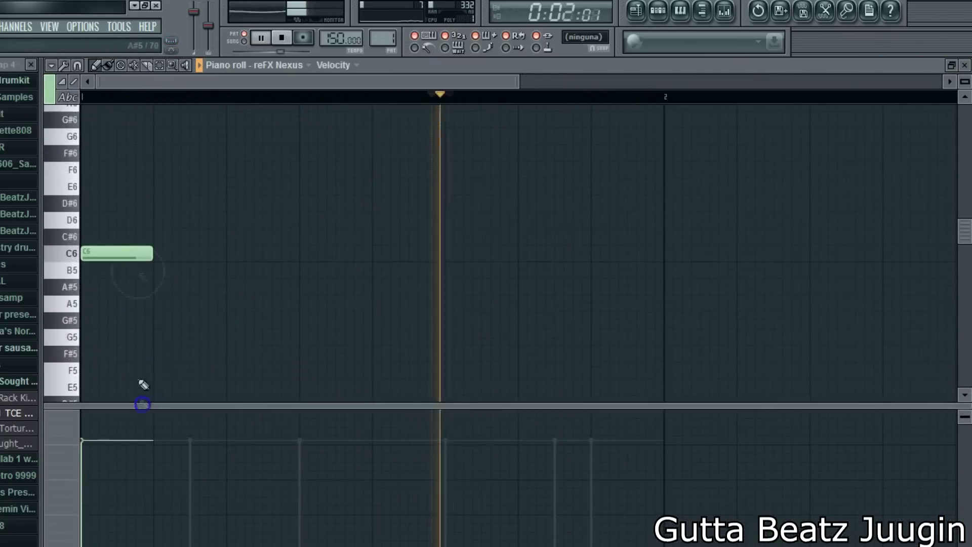
drag(145, 251, 110, 268)
scroll(145, 260, down, 3)
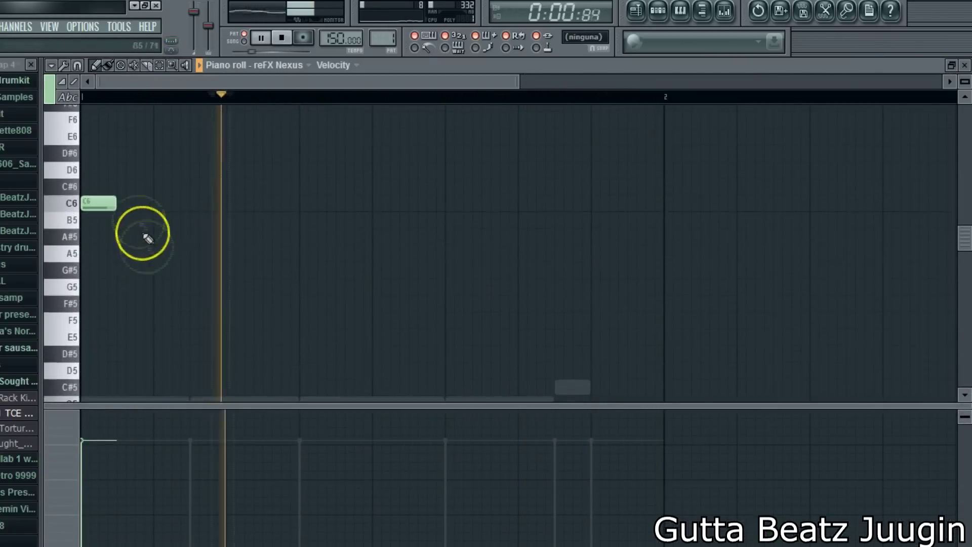
scroll(218, 147, up, 3)
Step: Add melody notes F6, G6 and G#6 on steps 9, 13 and 17
click(241, 167)
drag(242, 166, 240, 166)
click(313, 136)
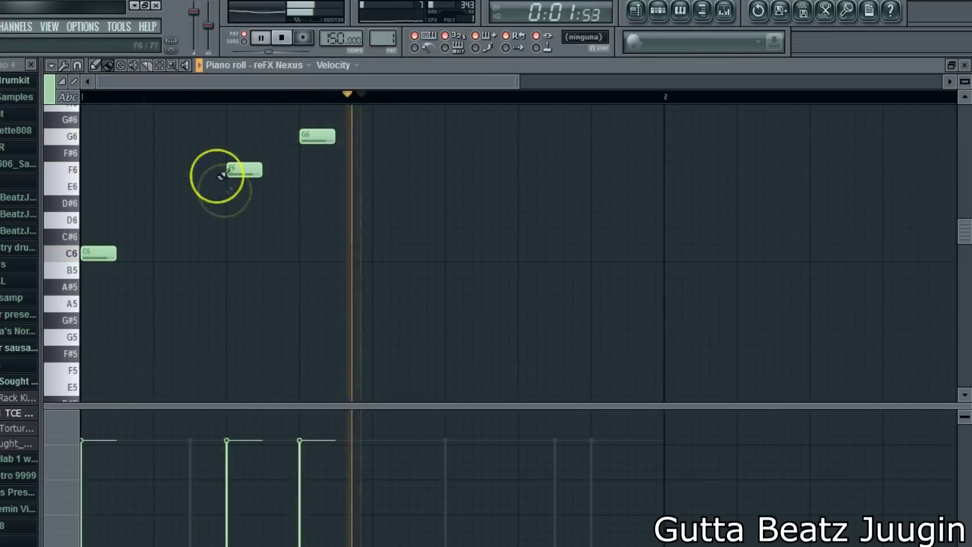
click(385, 120)
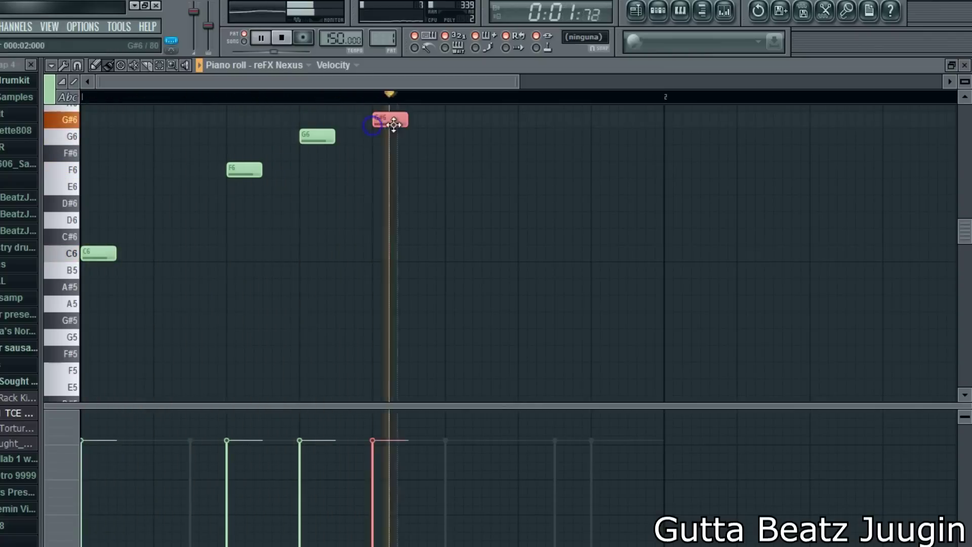
scroll(326, 156, up, 3)
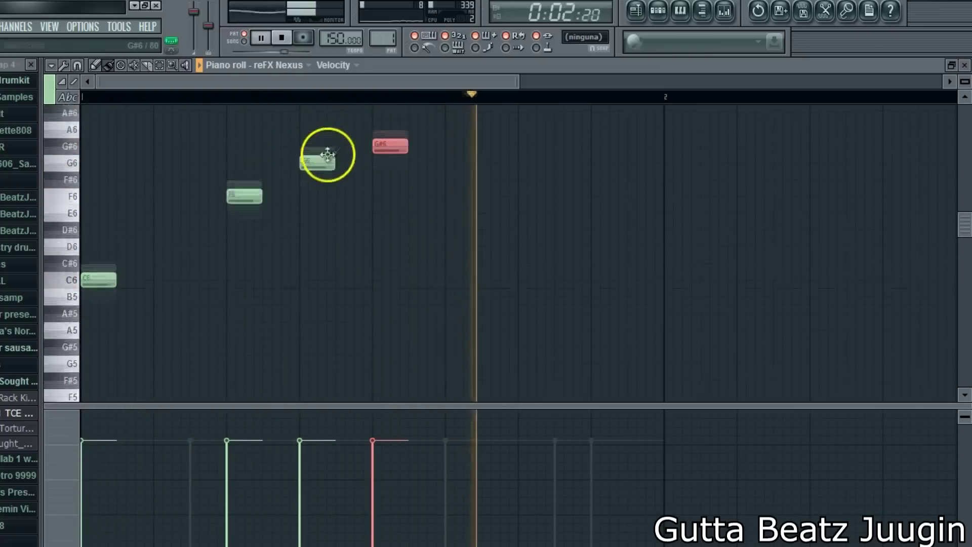
Step: Continue the melody with notes C6, A#5 and C6 on steps 21, 25 and 29
click(450, 303)
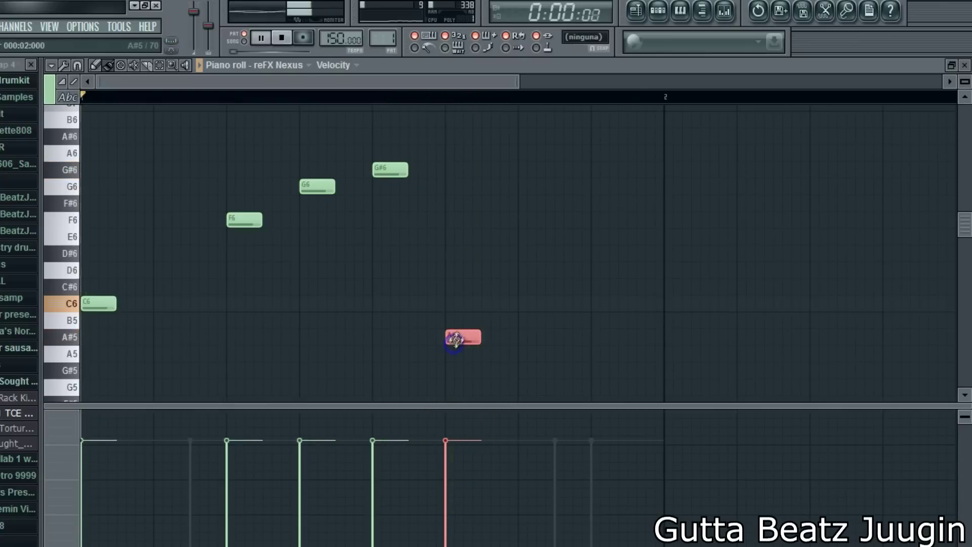
click(523, 336)
click(602, 303)
scroll(481, 261, up, 3)
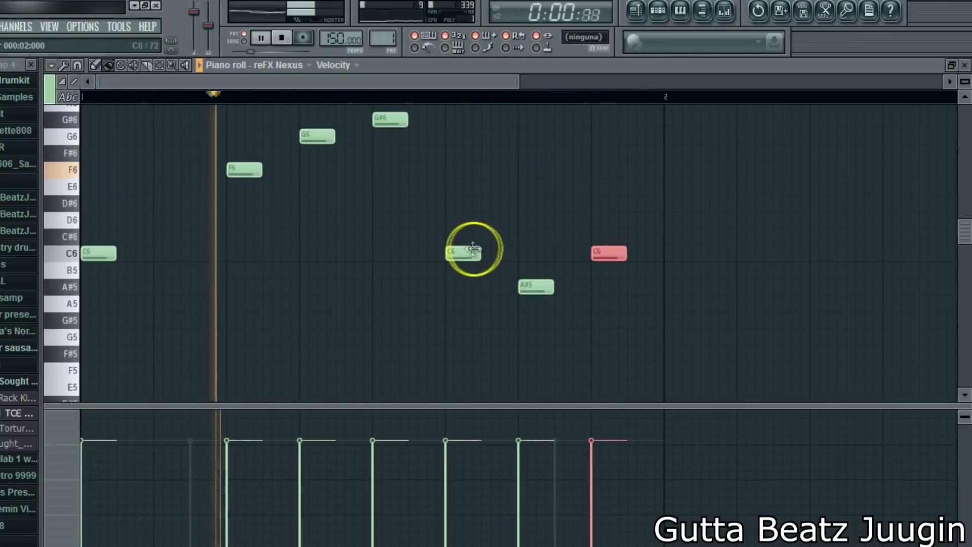
Step: Change the last three melody notes to F6, C#6 and A#5
click(534, 287)
drag(535, 287, 535, 236)
drag(609, 255, 606, 311)
drag(454, 254, 470, 169)
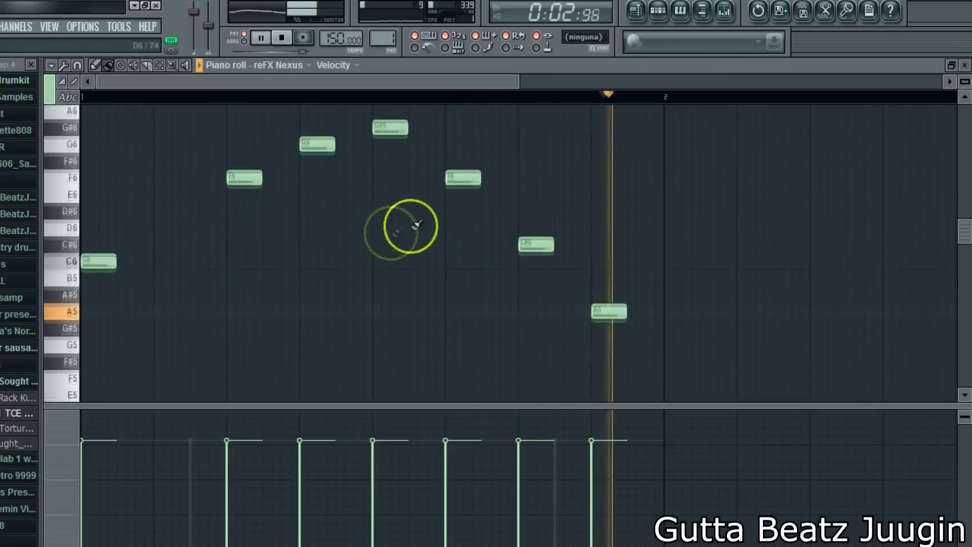
drag(602, 304, 609, 285)
click(454, 174)
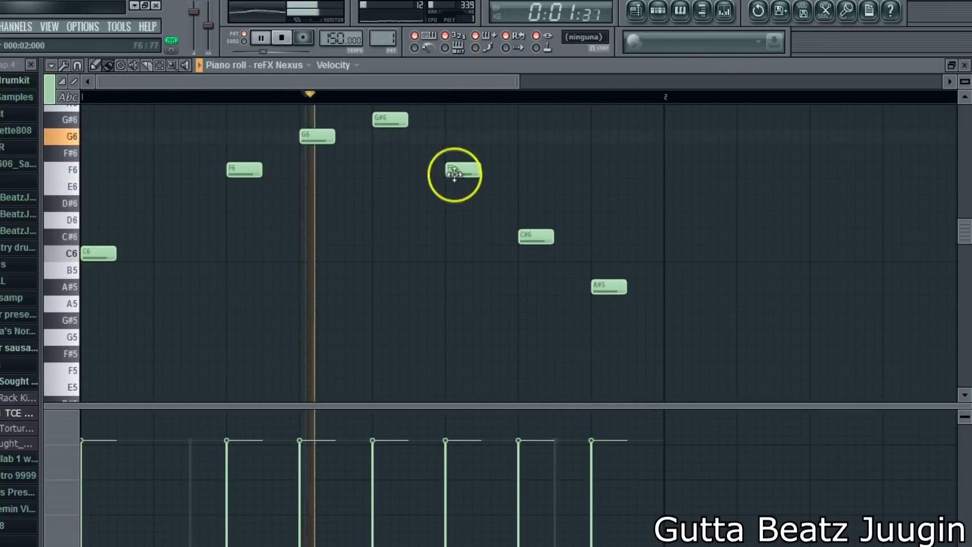
Step: Try the whole melody one octave higher
scroll(467, 174, up, 1)
scroll(467, 174, down, 1)
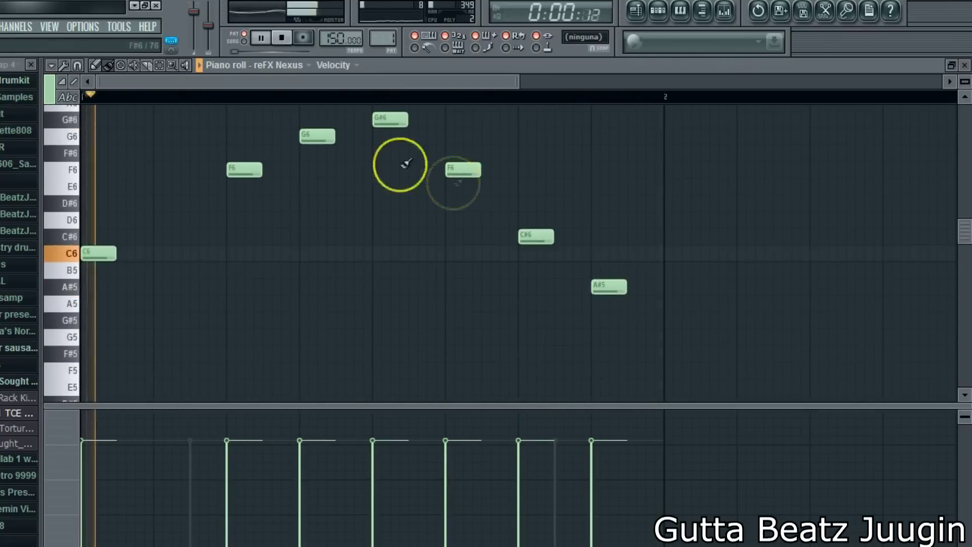
key(ctrl+a)
click(107, 65)
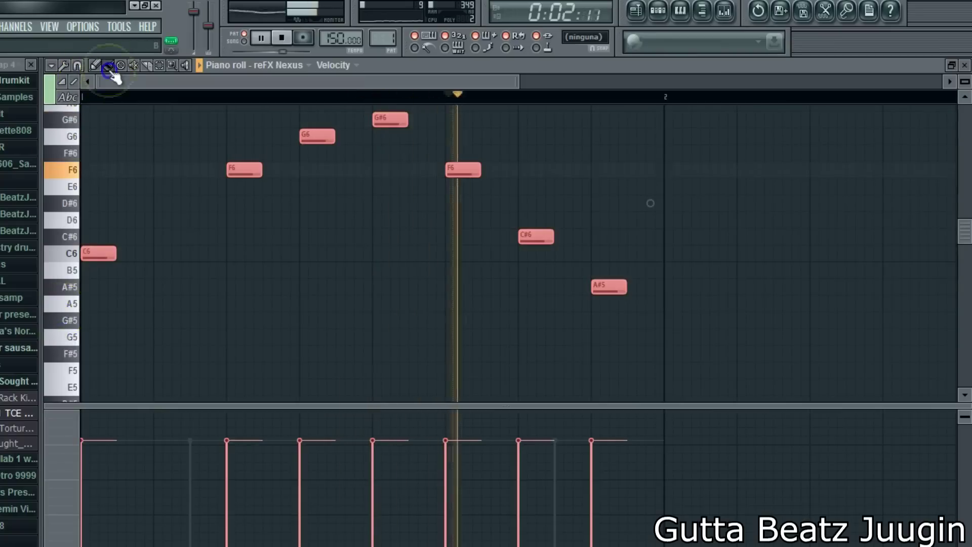
scroll(98, 238, up, 3)
drag(97, 305, 97, 165)
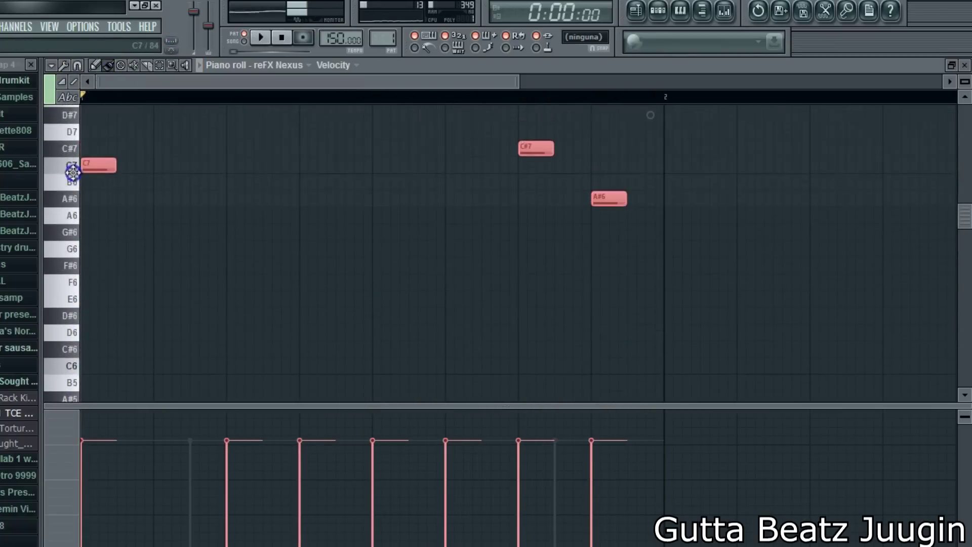
Step: Enlarge the note area and move the whole melody back down one octave, so it starts on C6
drag(170, 404, 163, 445)
drag(99, 223, 98, 425)
scroll(97, 426, down, 10)
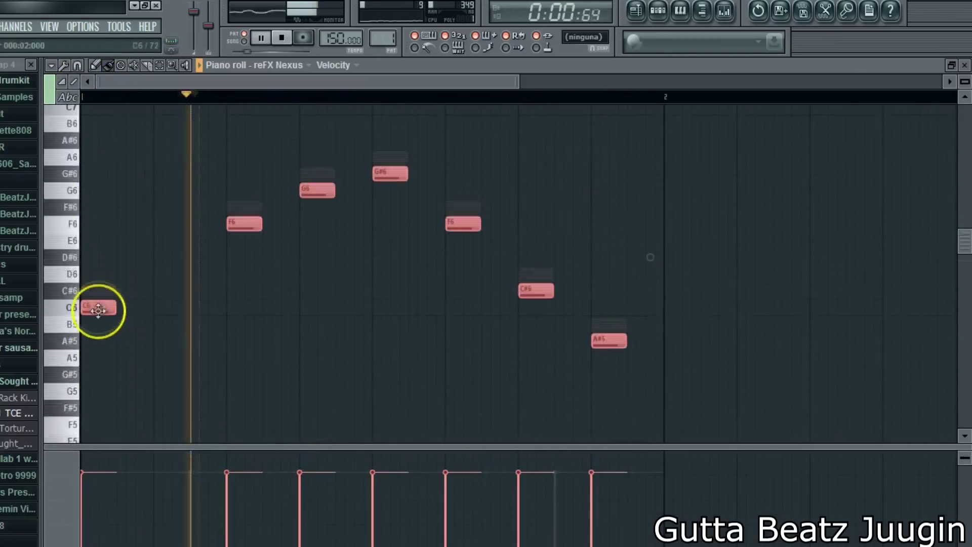
drag(106, 195, 92, 171)
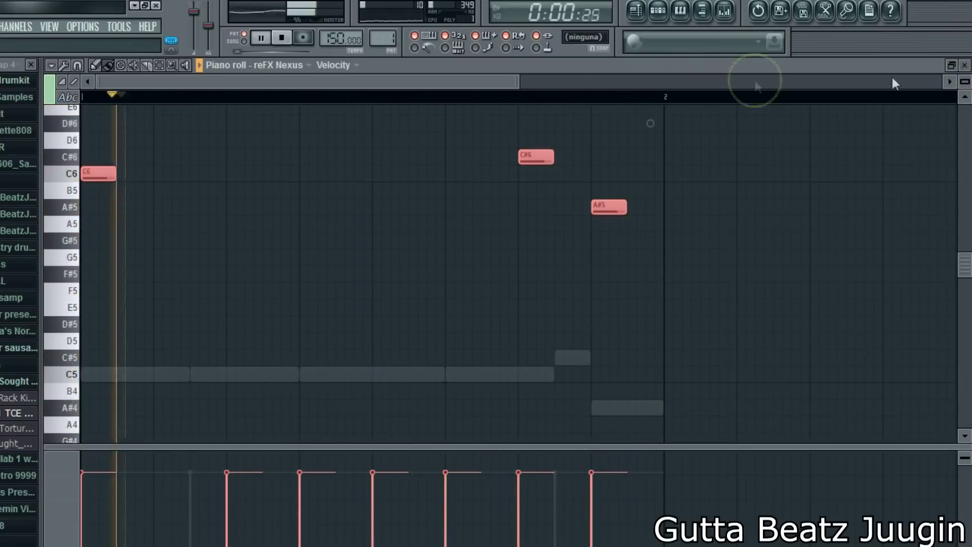
Step: Close the piano roll and switch the first reFX Nexus channel to the Plucked preset PL TriMorph, with the pattern playing
click(965, 67)
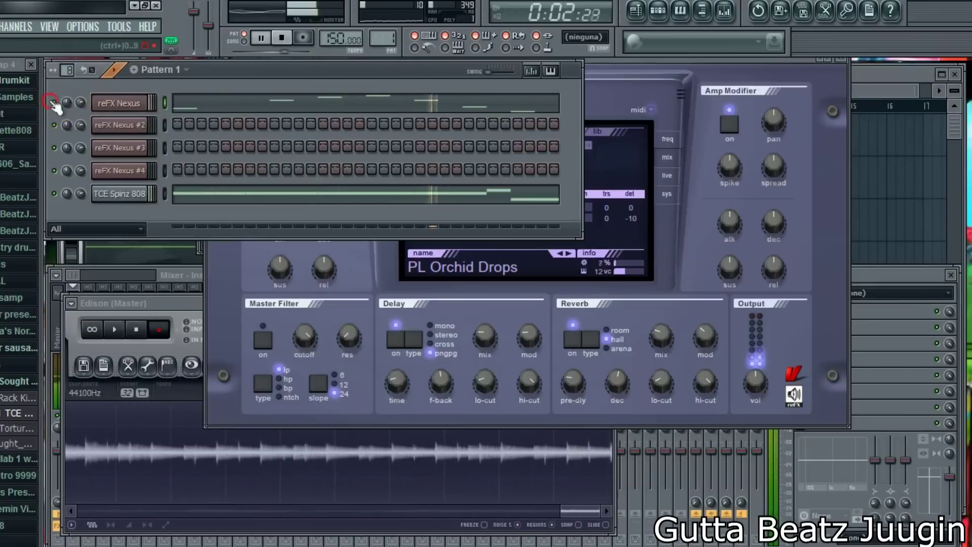
click(673, 215)
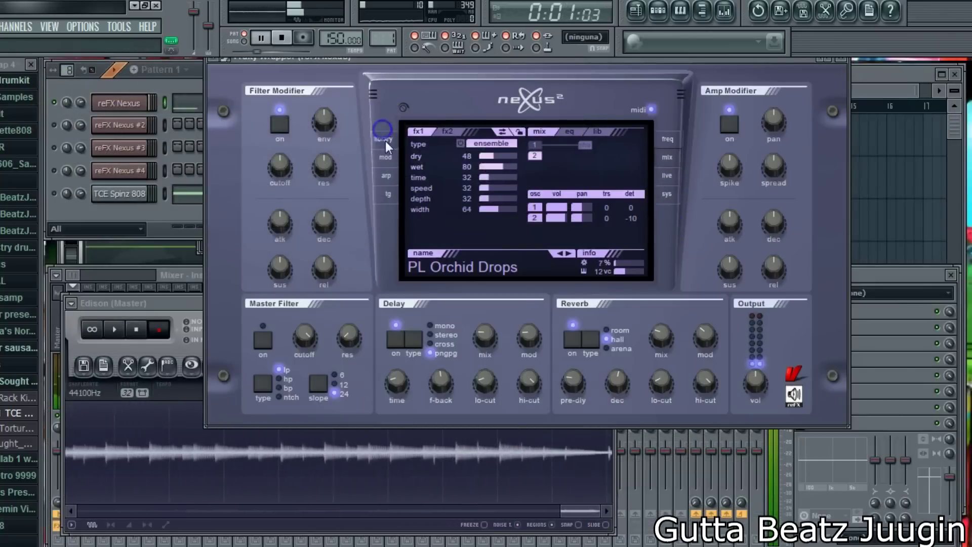
click(384, 140)
click(568, 253)
click(568, 253)
scroll(575, 216, down, 3)
click(575, 217)
click(569, 253)
key(space)
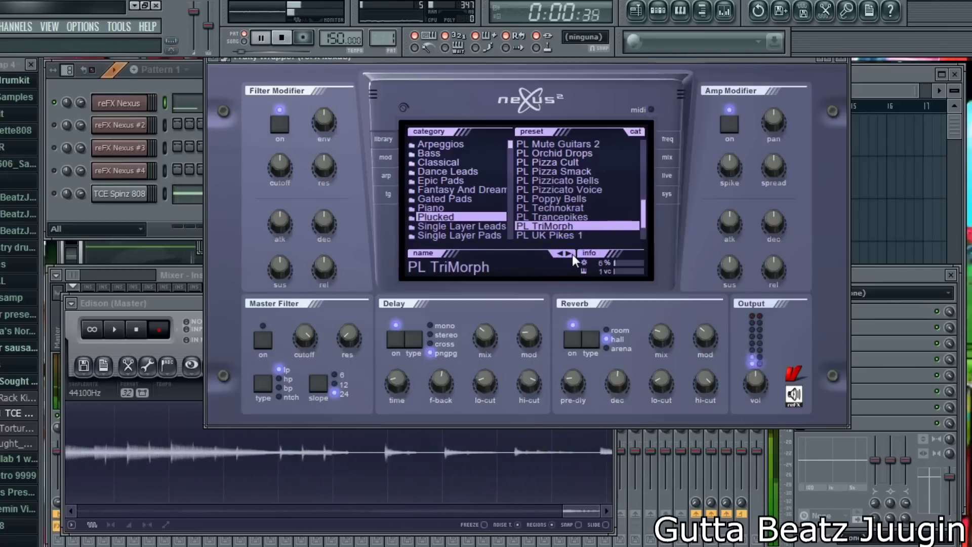
Step: Try the Plucked presets PL UK Pikes 1, PL VZ Bells 2 and PL Orchid Drops while the pattern plays
click(572, 254)
key(space)
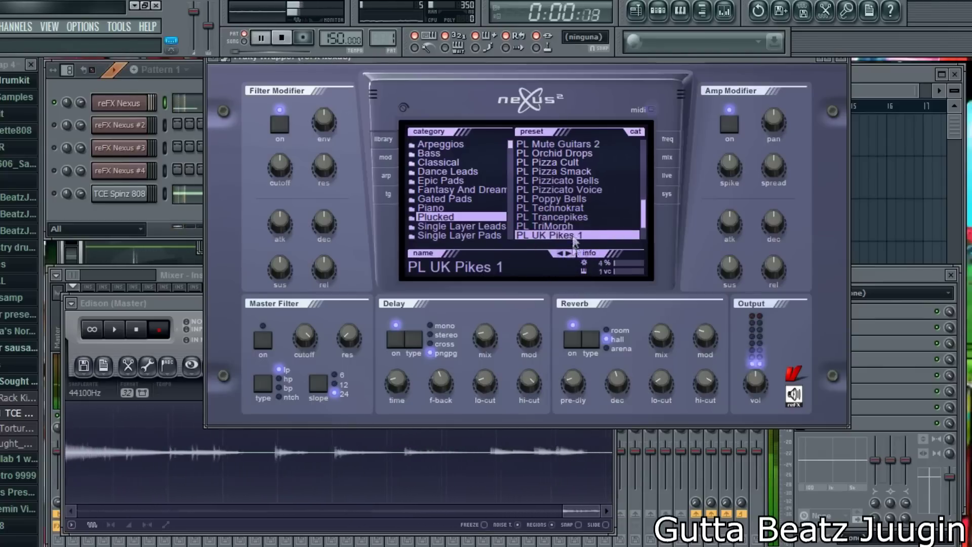
scroll(571, 226, down, 2)
click(572, 226)
scroll(567, 202, up, 4)
key(space)
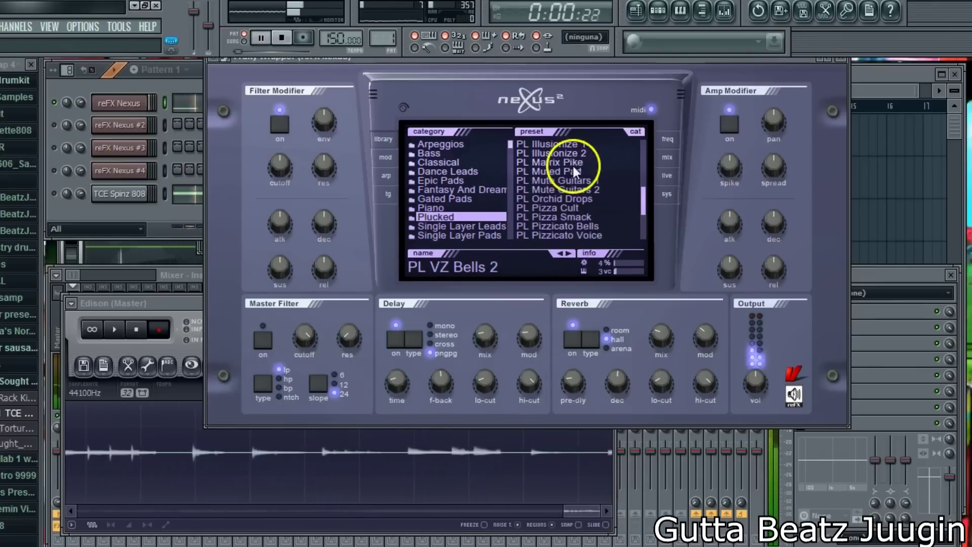
click(590, 198)
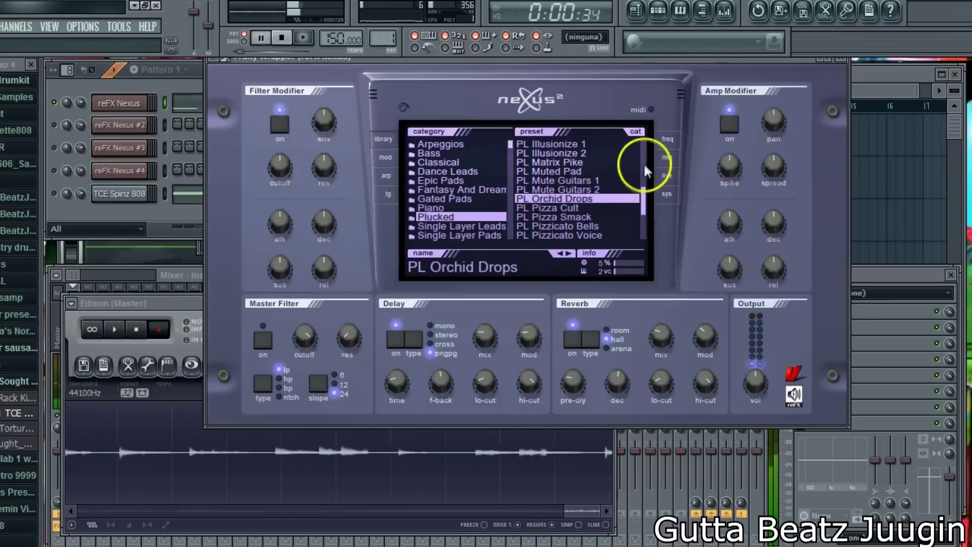
Step: Try the PL Mute Guitars 2 preset on the melody with the pattern playing
click(64, 194)
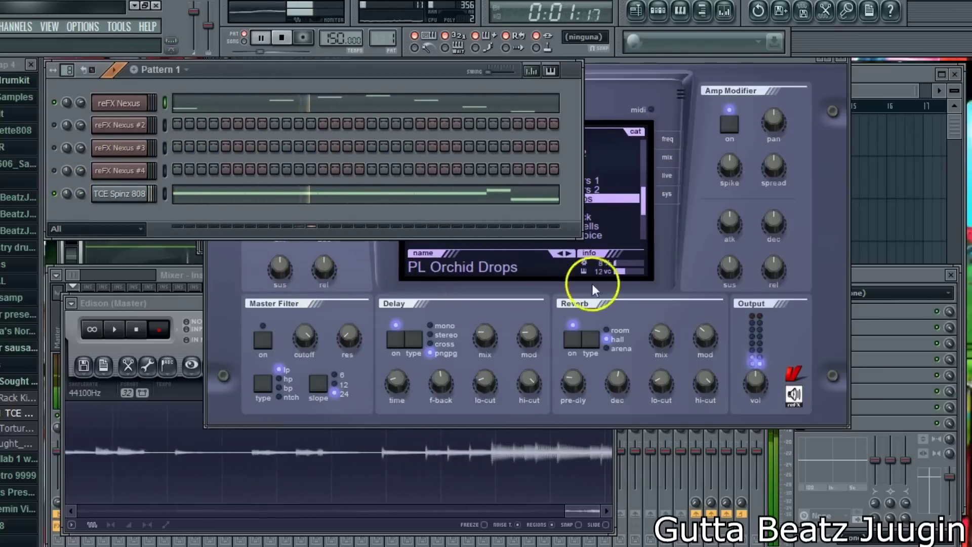
click(572, 277)
click(562, 189)
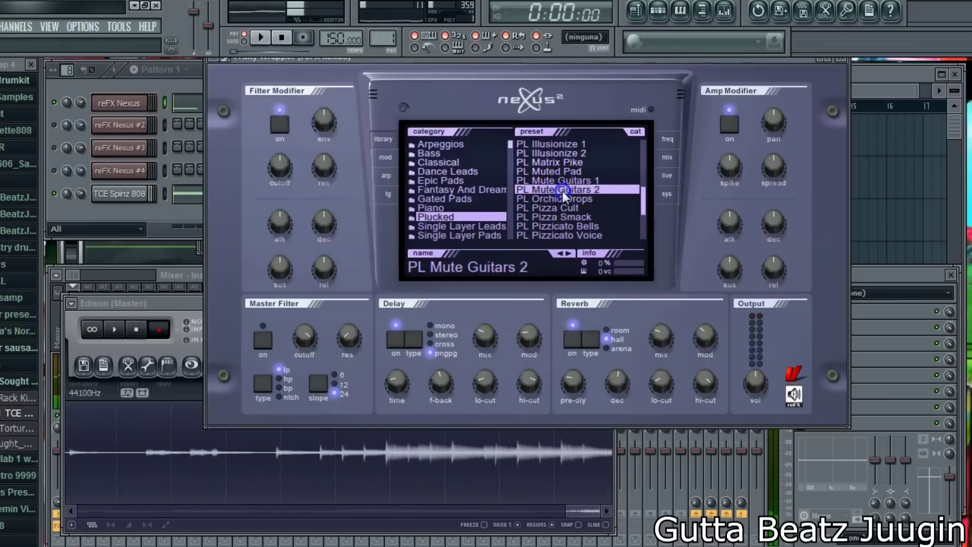
click(57, 101)
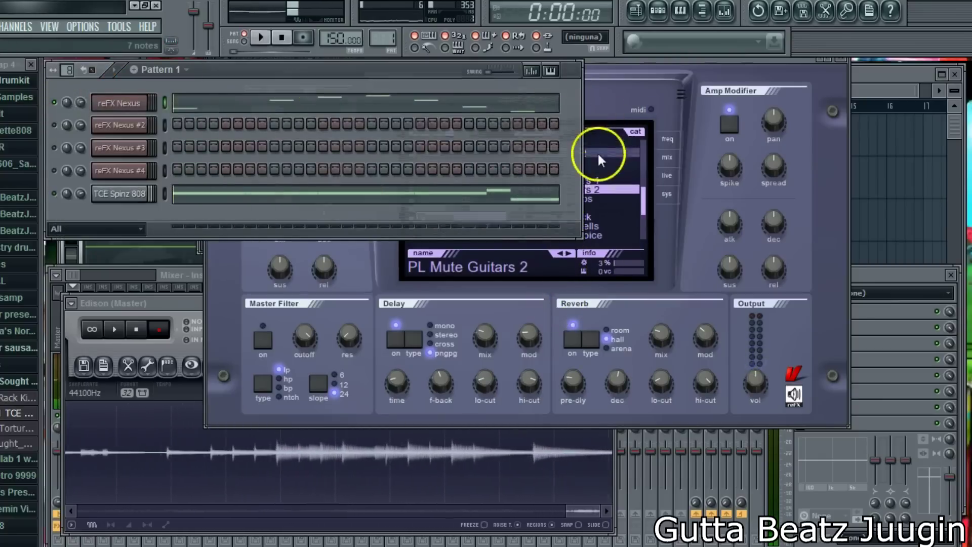
click(601, 152)
key(space)
Step: Try the presets PL FM Bells and PL Fairy Tale on the playing melody
scroll(557, 182, up, 2)
click(541, 153)
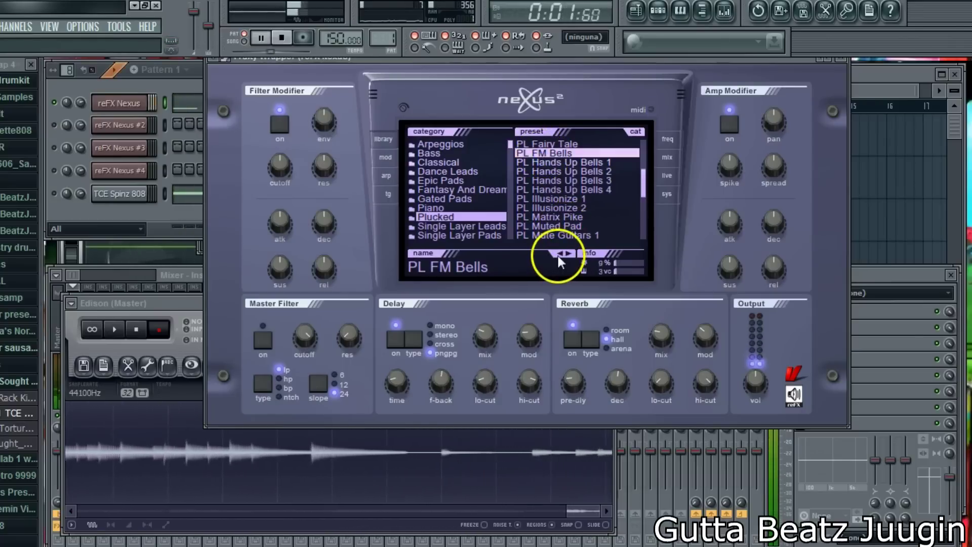
click(559, 253)
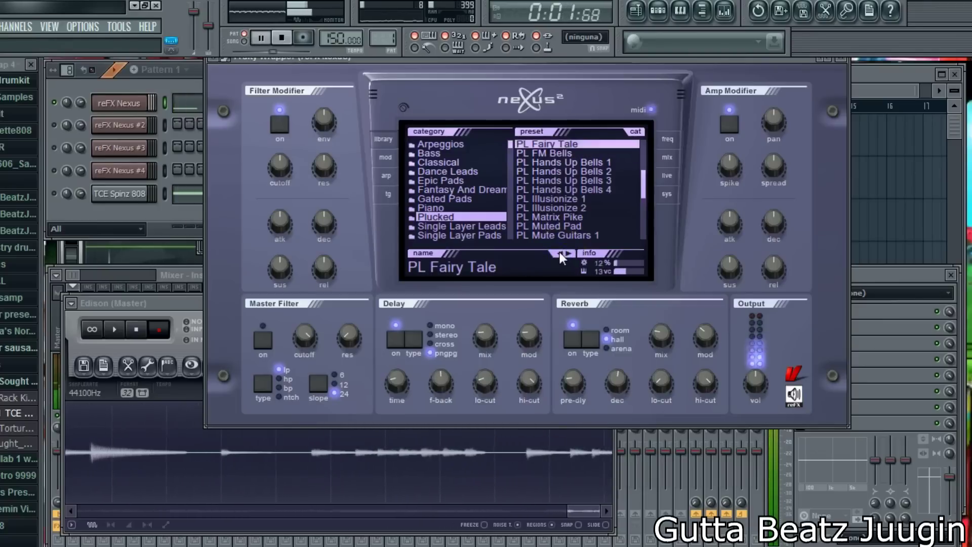
key(space)
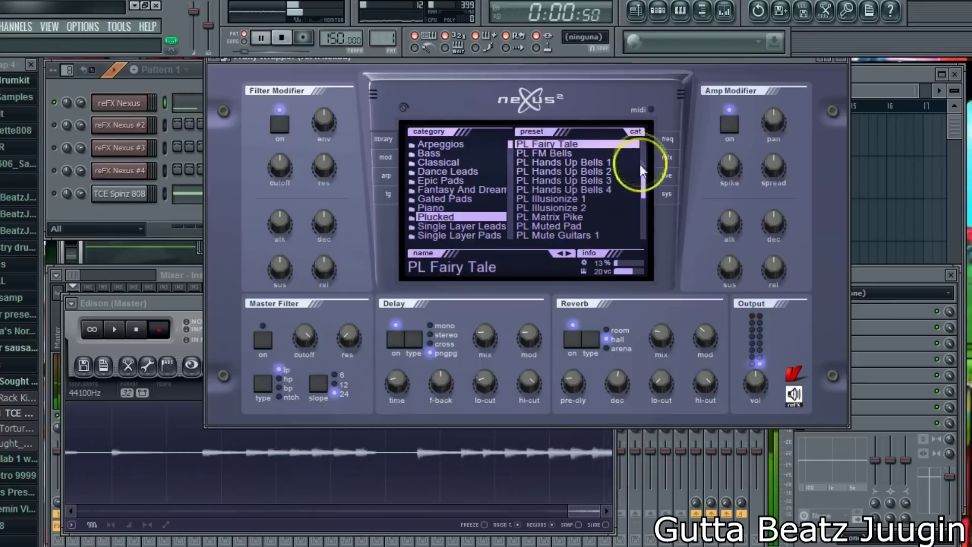
Step: Show the mix settings of PL Fairy Tale and try playing the melody with only sound layer 2 on
click(667, 157)
key(space)
click(535, 167)
click(536, 156)
key(space)
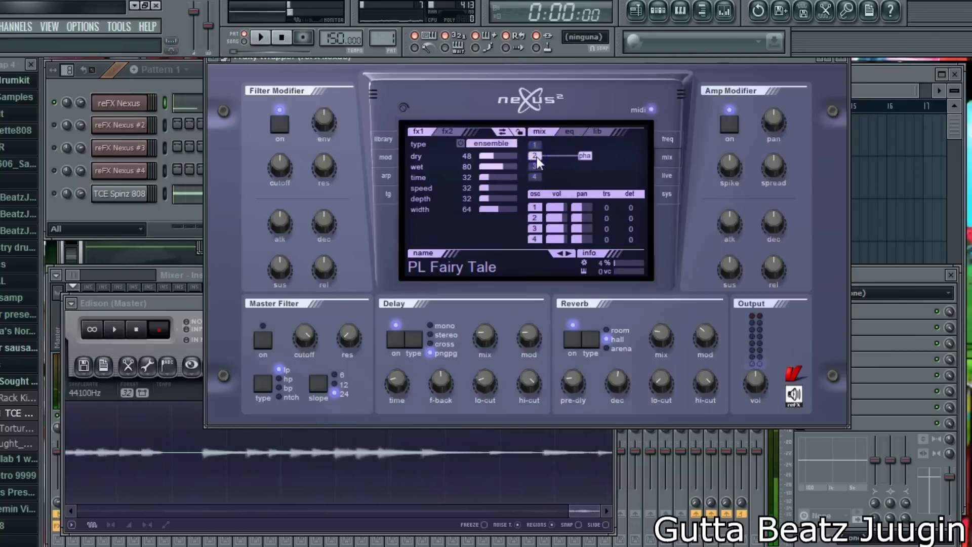
Step: Return to the preset library and adjust the Amp Modifier release of PL Fairy Tale
click(400, 135)
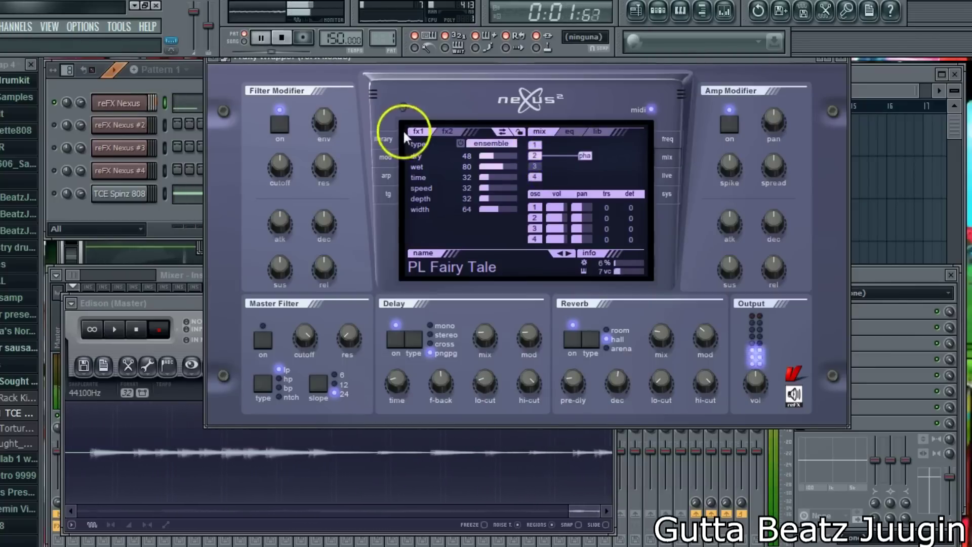
drag(773, 267, 721, 278)
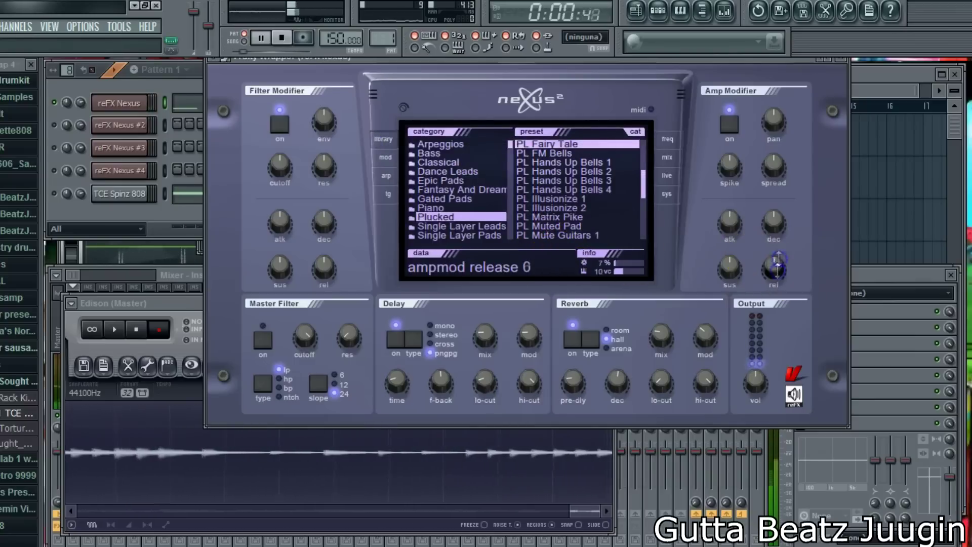
click(775, 272)
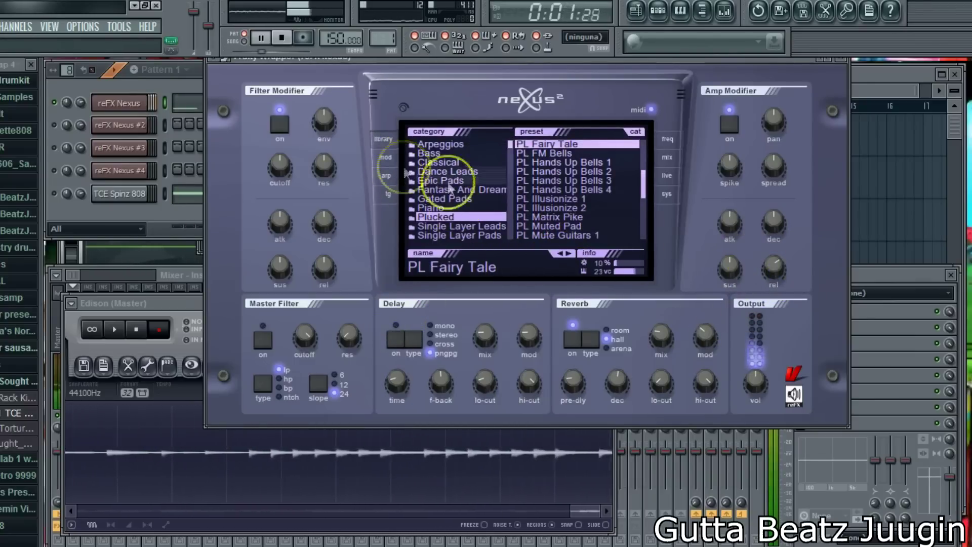
Step: Check the melody in the piano roll, close it and try the PL Dyk Pikes preset
scroll(570, 195, up, 3)
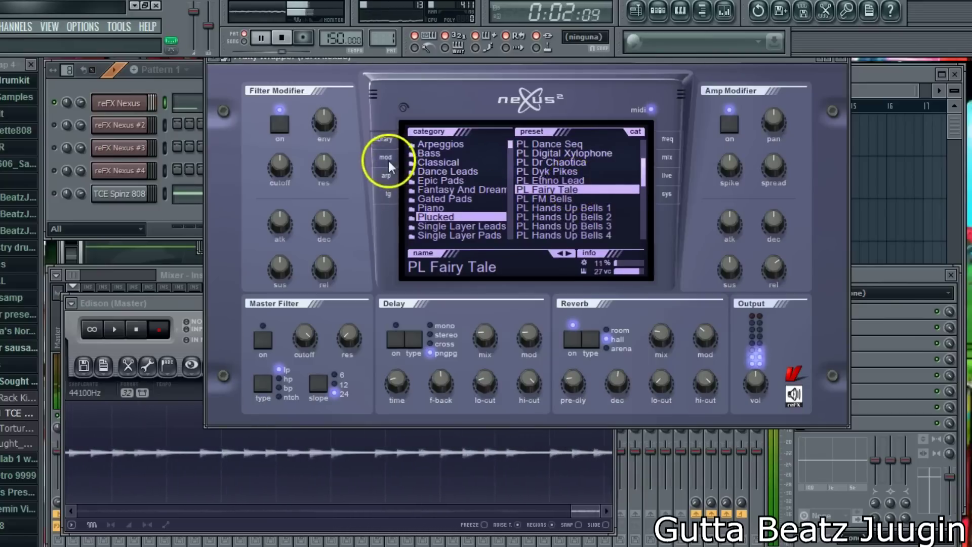
click(191, 98)
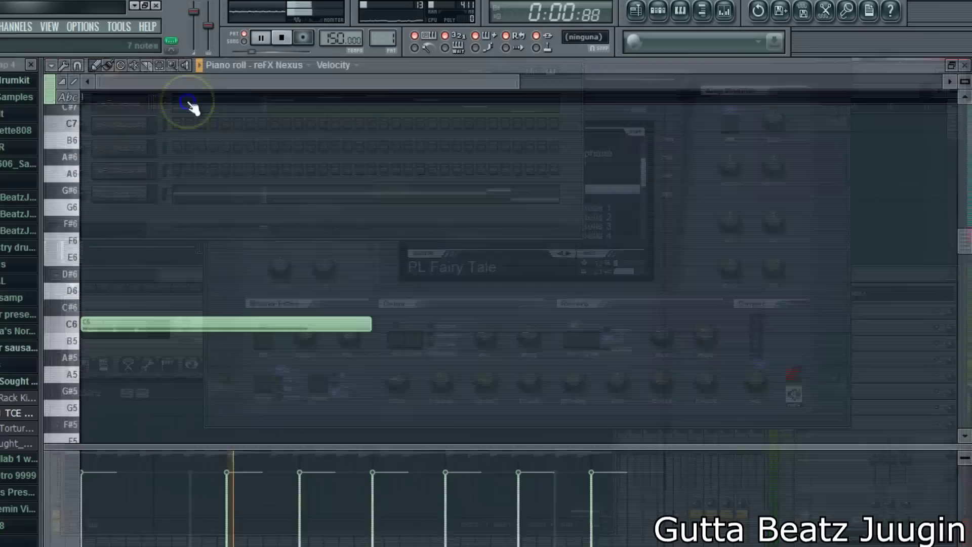
click(955, 65)
click(521, 304)
click(559, 253)
click(560, 253)
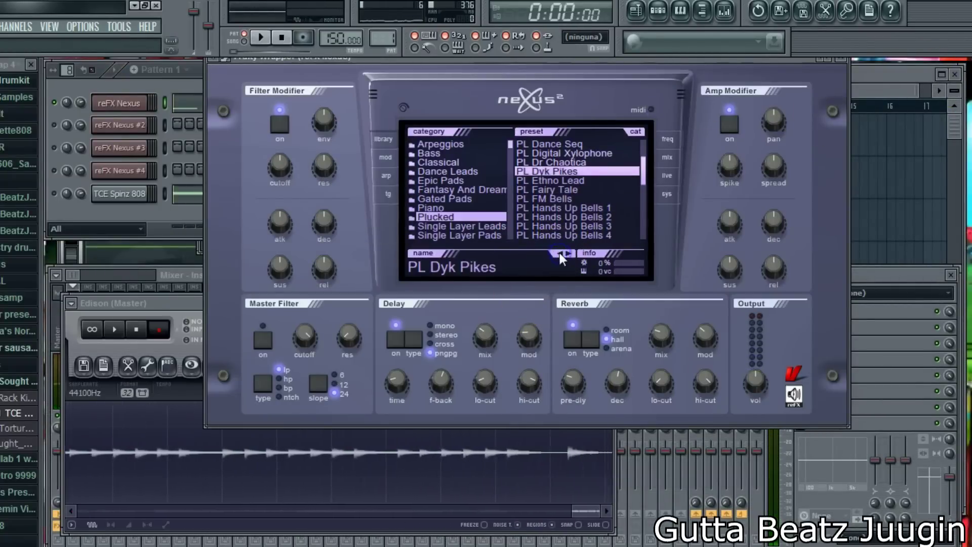
Step: Try the presets PL Creamalogue and PL Bit Stylez on the melody
key(space)
scroll(573, 188, up, 1)
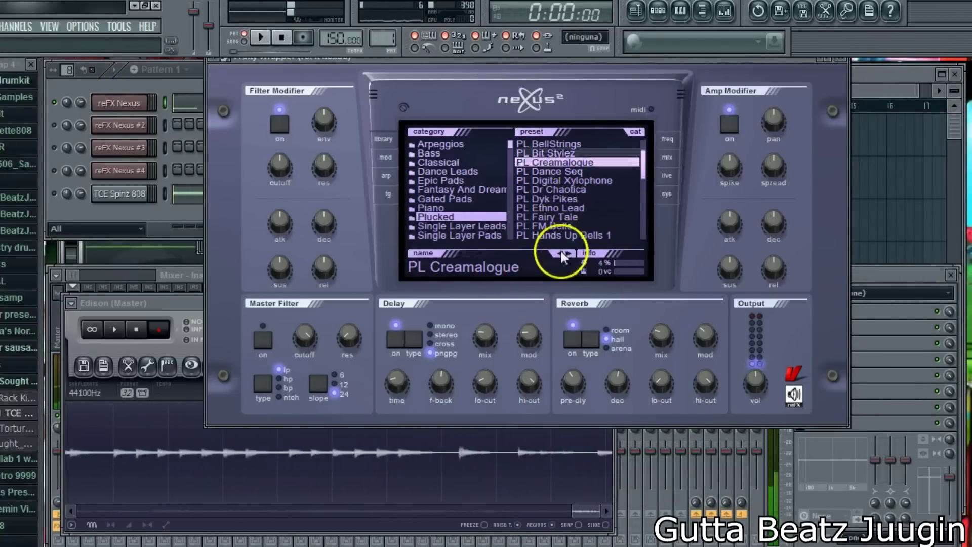
key(space)
scroll(558, 198, up, 1)
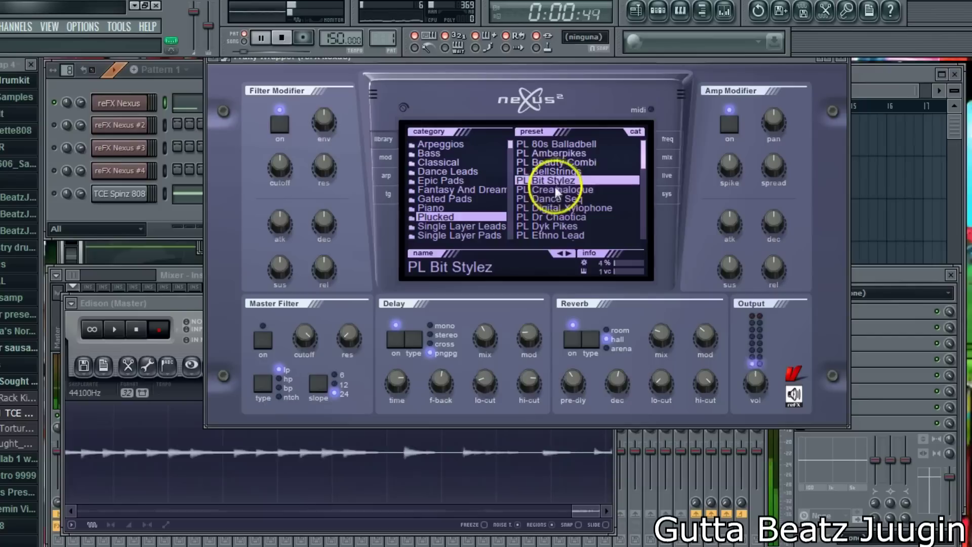
Step: Try PL Beauty Combi with individual mix layers switched off, and the PL Amberpikes preset
click(667, 157)
click(393, 142)
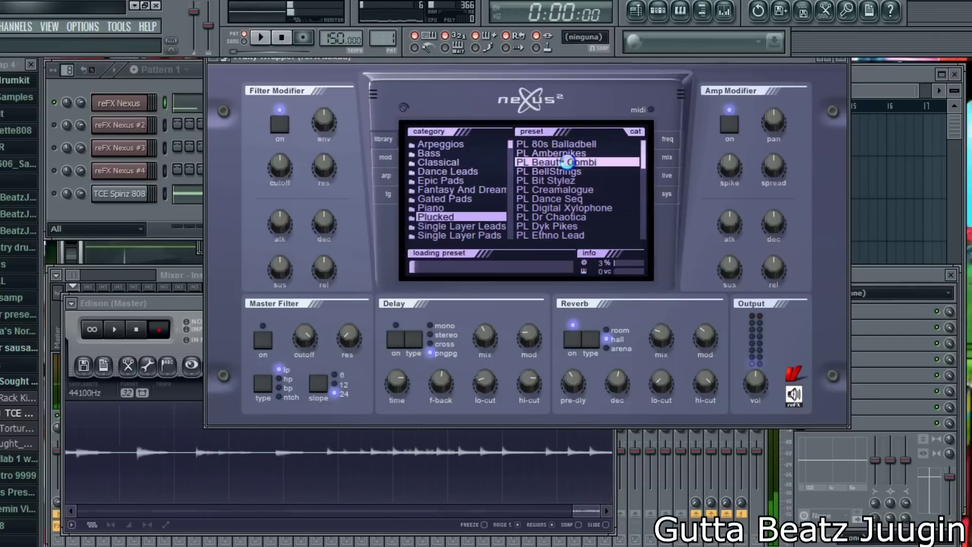
click(665, 159)
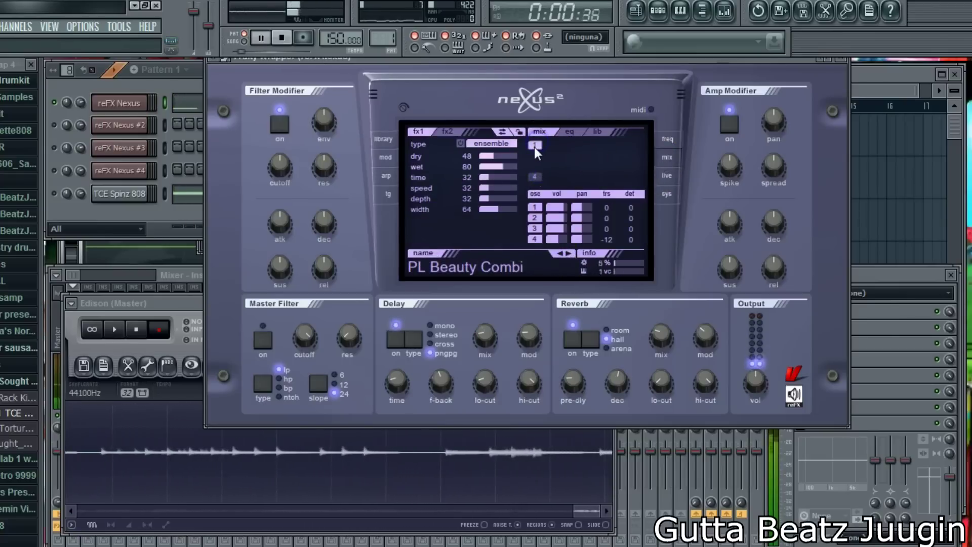
click(389, 142)
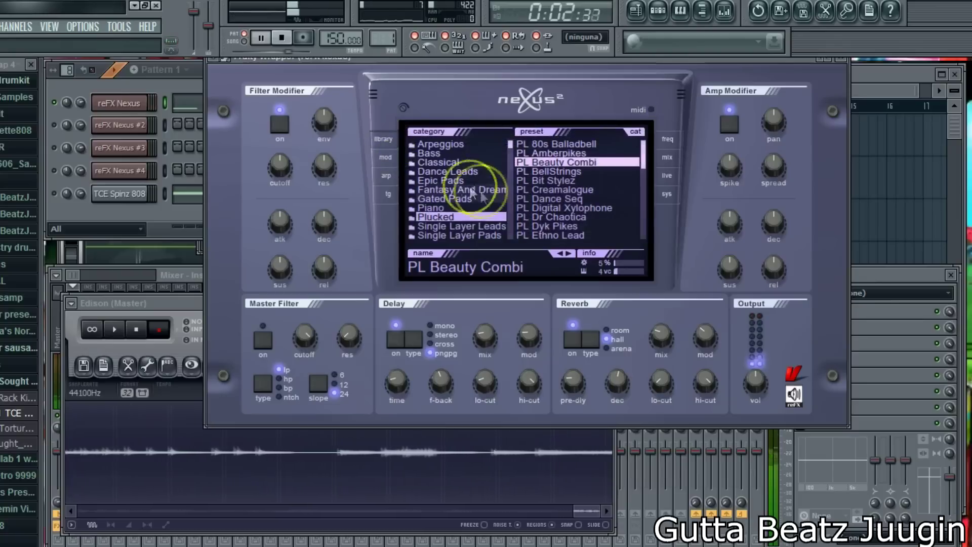
click(560, 253)
key(space)
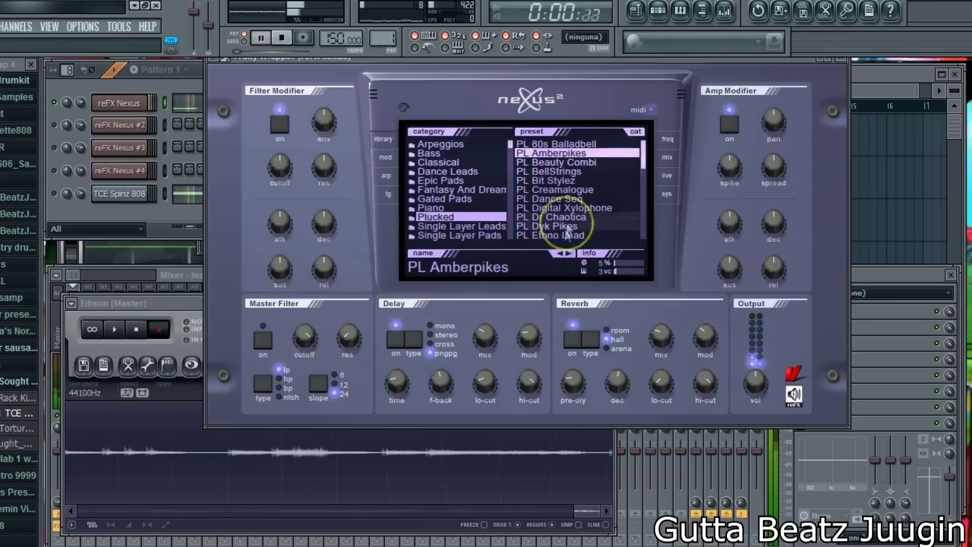
Step: Load the PL Beauty Combi preset and switch off layer 1 in its mix settings
click(582, 145)
key(space)
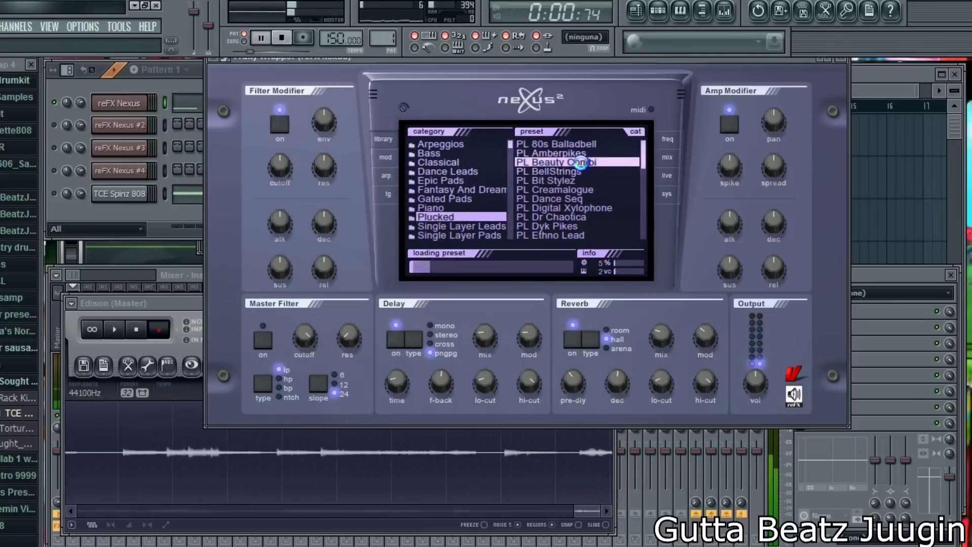
click(666, 158)
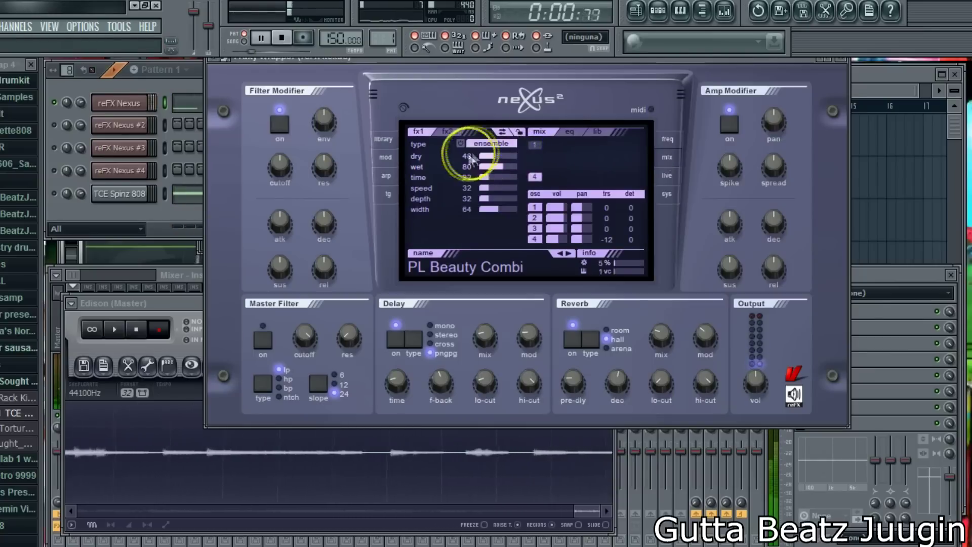
click(390, 147)
click(457, 210)
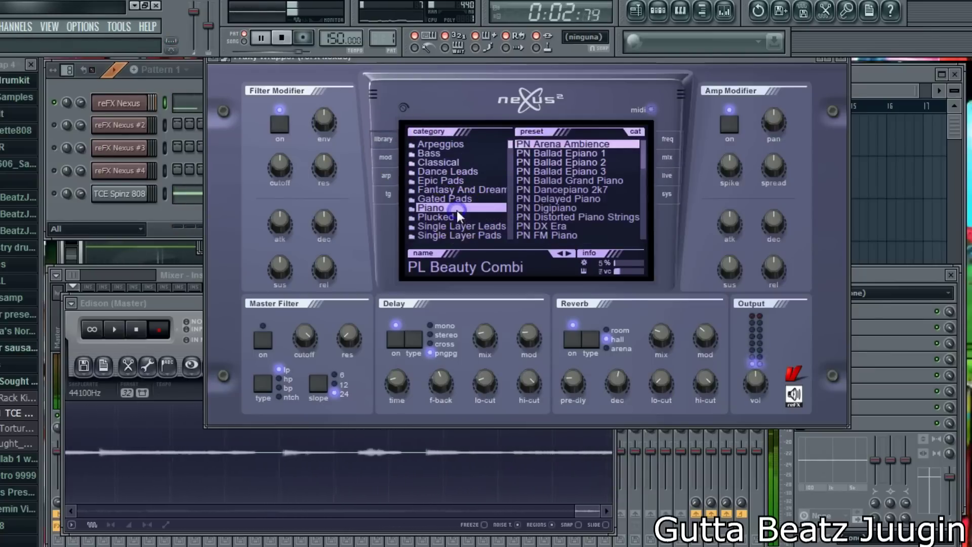
click(464, 200)
click(465, 225)
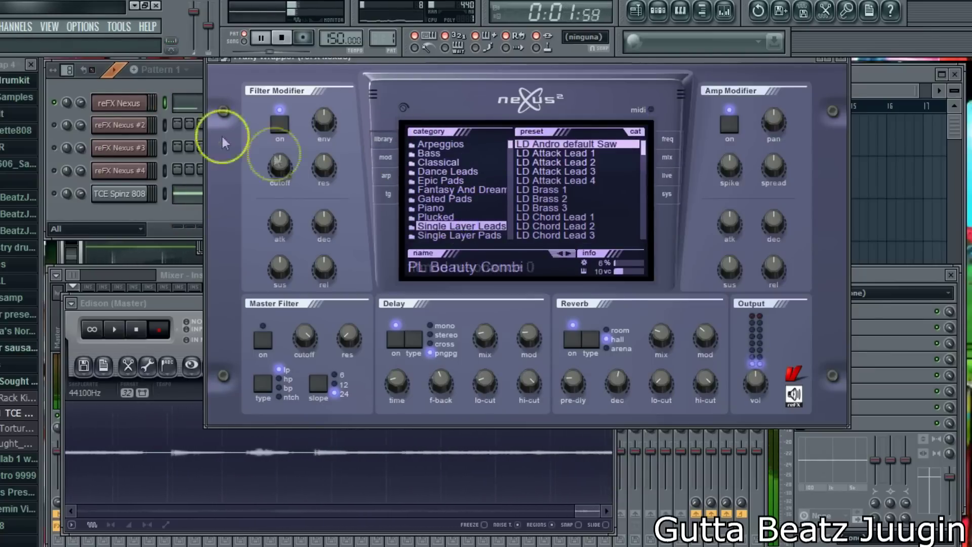
Step: Open the first reFX Nexus channel's melody in the piano roll and duplicate all its notes to start at bar 2
click(87, 94)
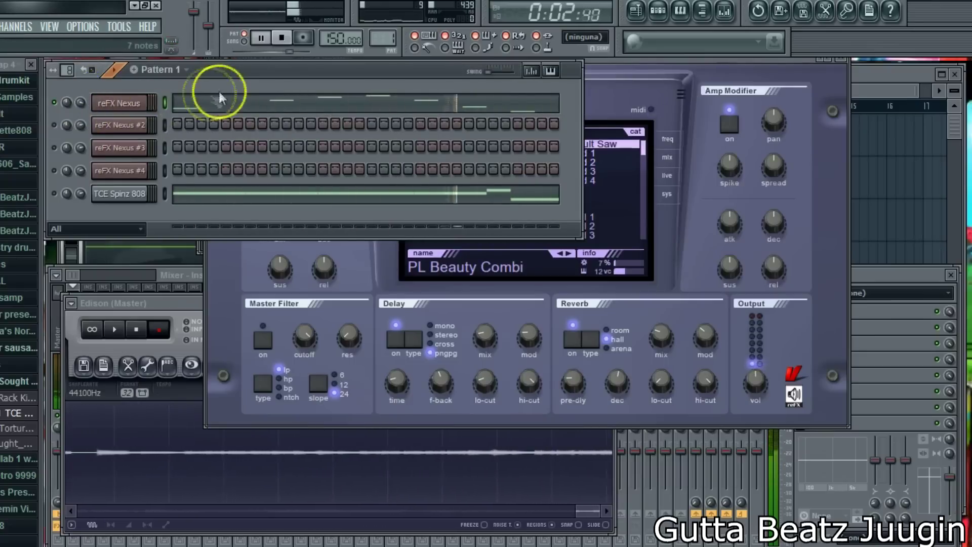
click(200, 109)
click(53, 66)
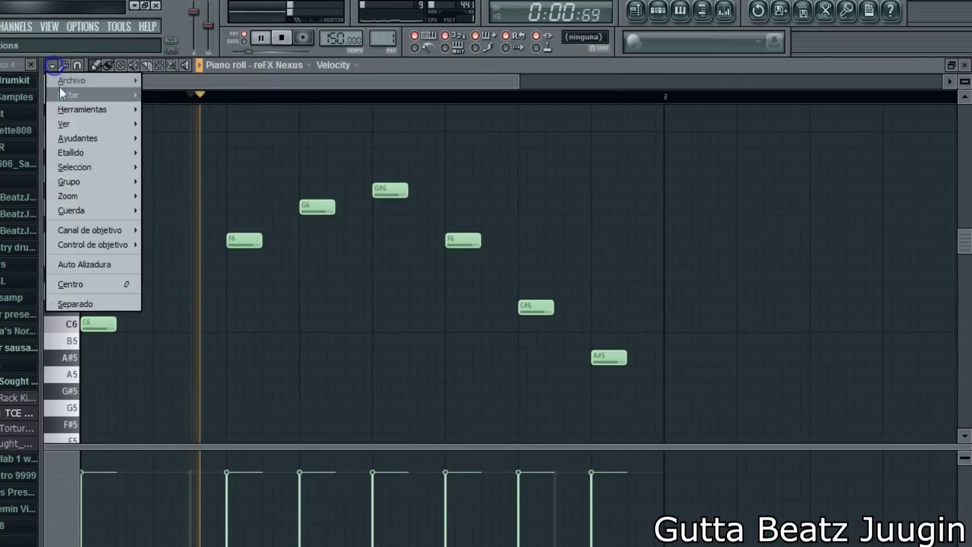
mouse_move(71, 95)
click(212, 138)
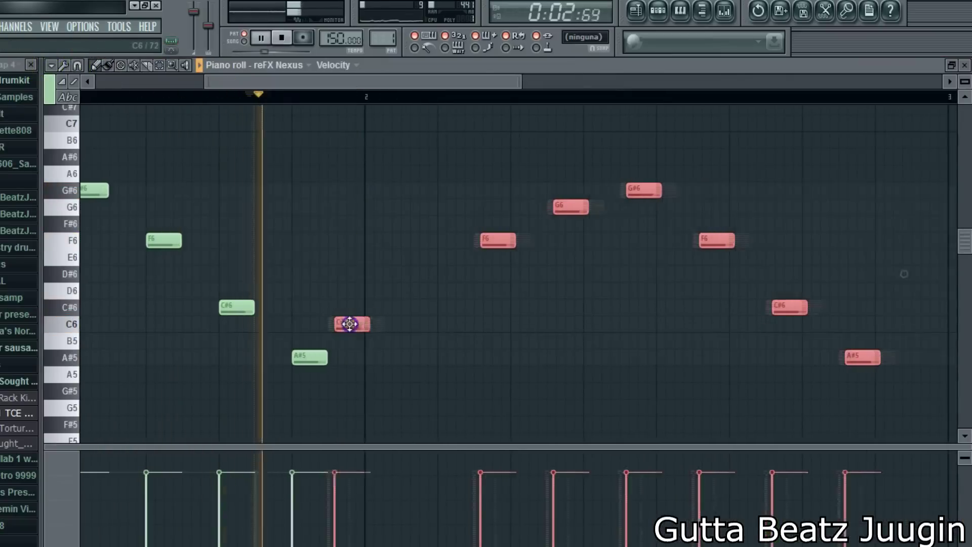
click(601, 206)
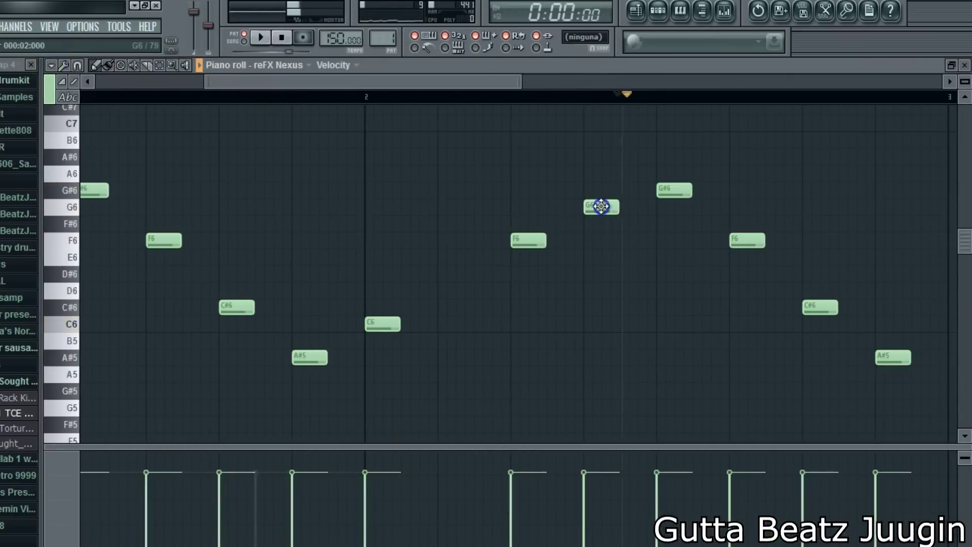
Step: Try swapping the G#6 and the F6 that follows it in the copied melody of bar 2
drag(420, 96, 430, 145)
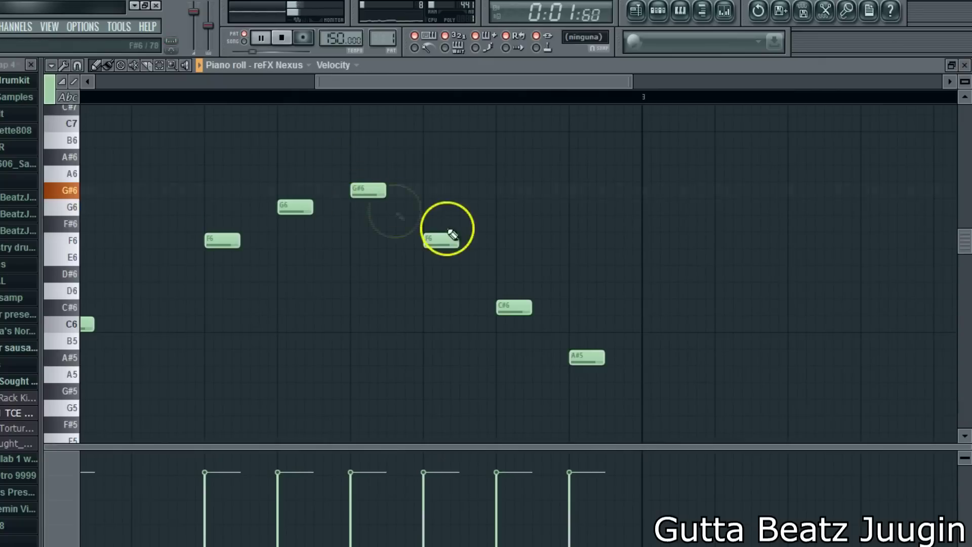
drag(368, 190, 368, 307)
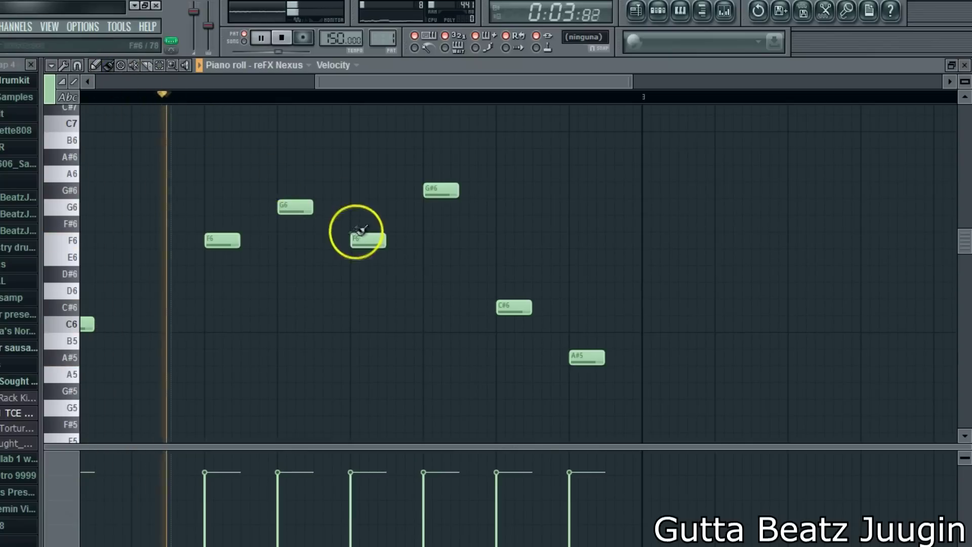
key(space)
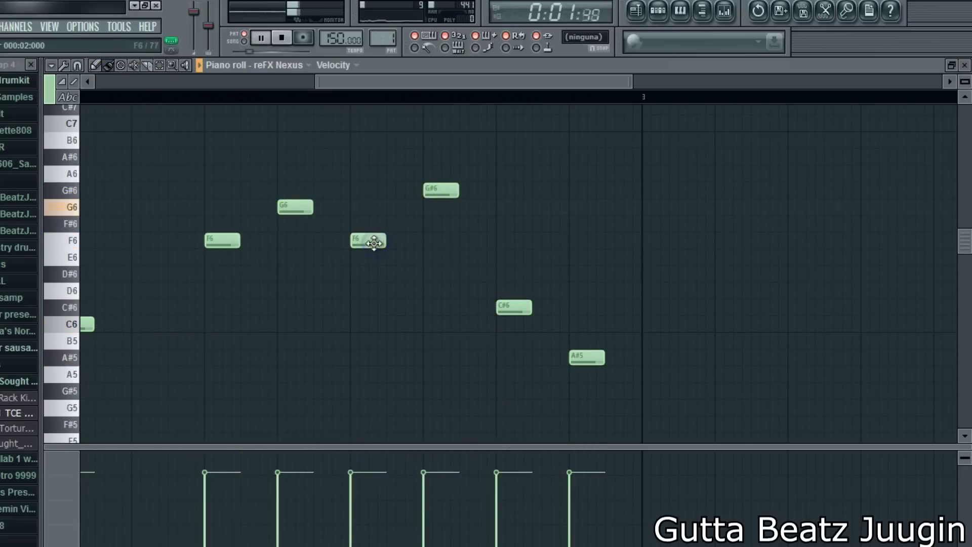
Step: Set the last four notes of the copied melody in bar 2 to G#6, A#6, F6 and C#6
drag(376, 149, 373, 151)
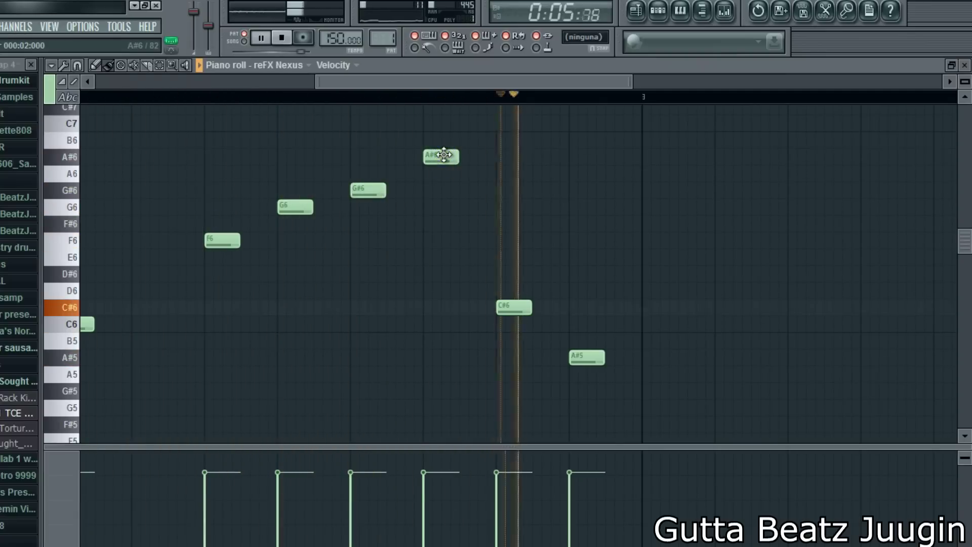
scroll(433, 82, right, 3)
click(420, 300)
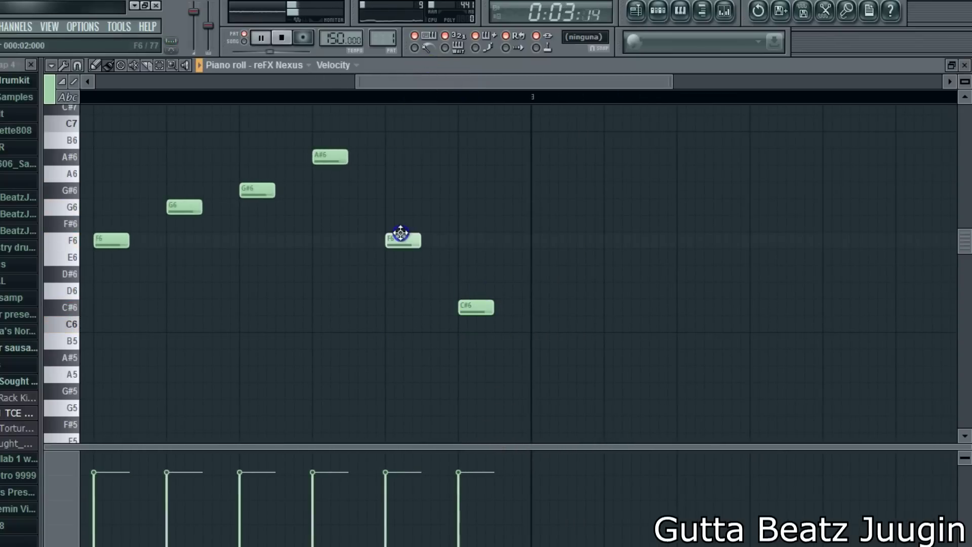
Step: Move the whole two-bar reFX Nexus melody down one octave so it starts on C5
drag(399, 83, 297, 76)
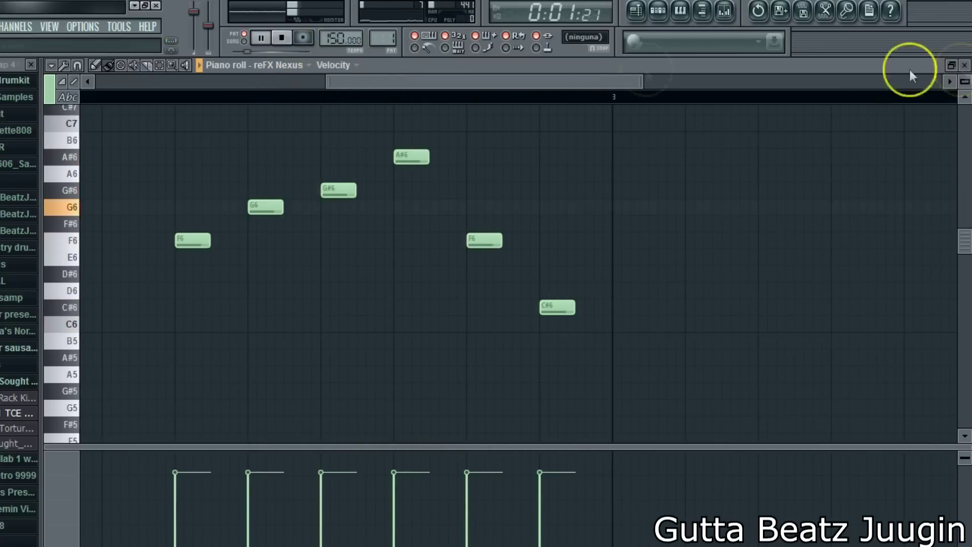
drag(521, 87, 191, 54)
click(76, 124)
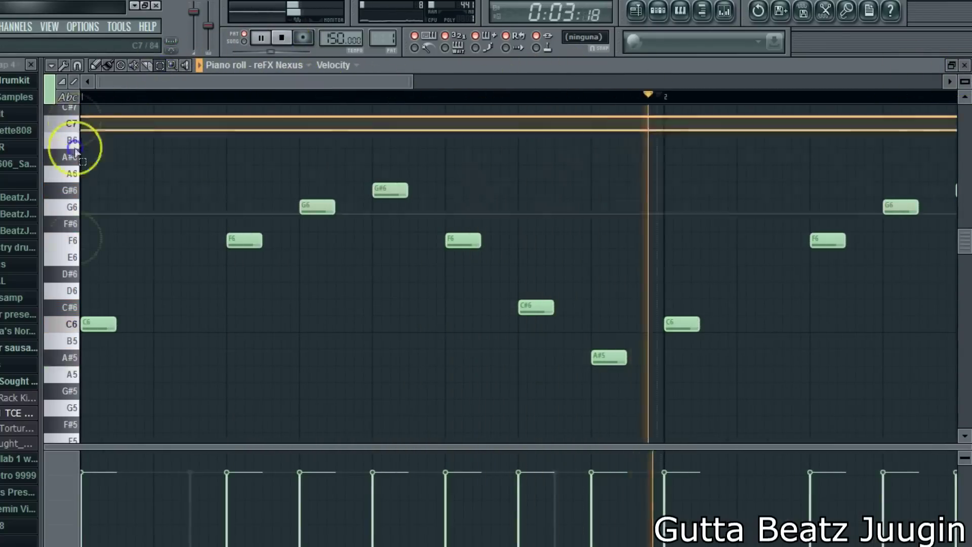
key(ctrl+a)
key(space)
drag(82, 325, 104, 397)
key(space)
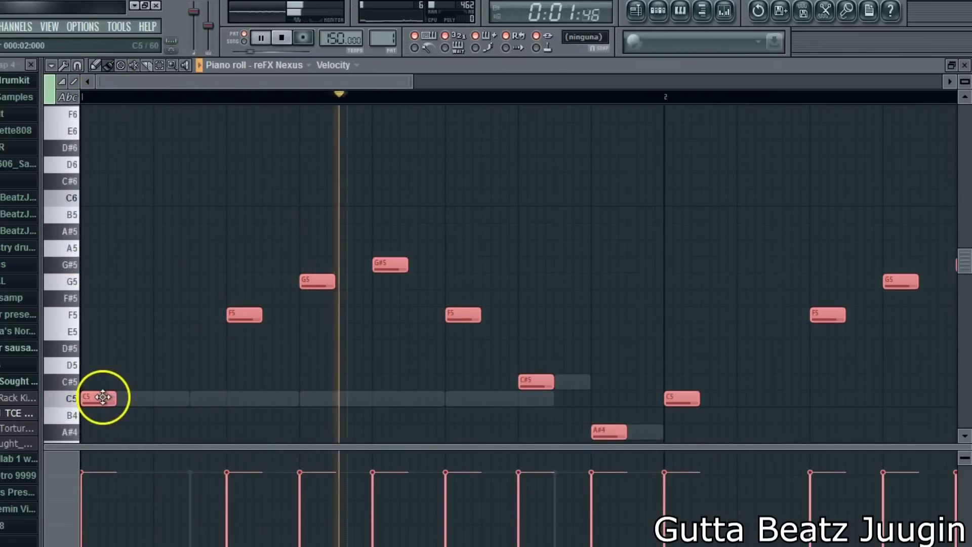
Step: Try doubling the whole melody with a copy one octave higher, starting on C6
key(space)
drag(103, 397, 55, 197)
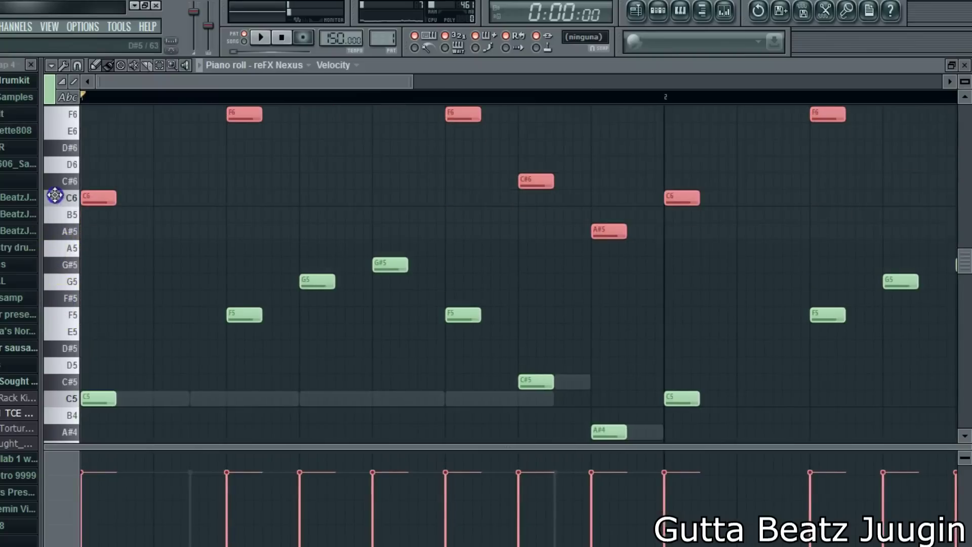
scroll(245, 220, up, 3)
key(space)
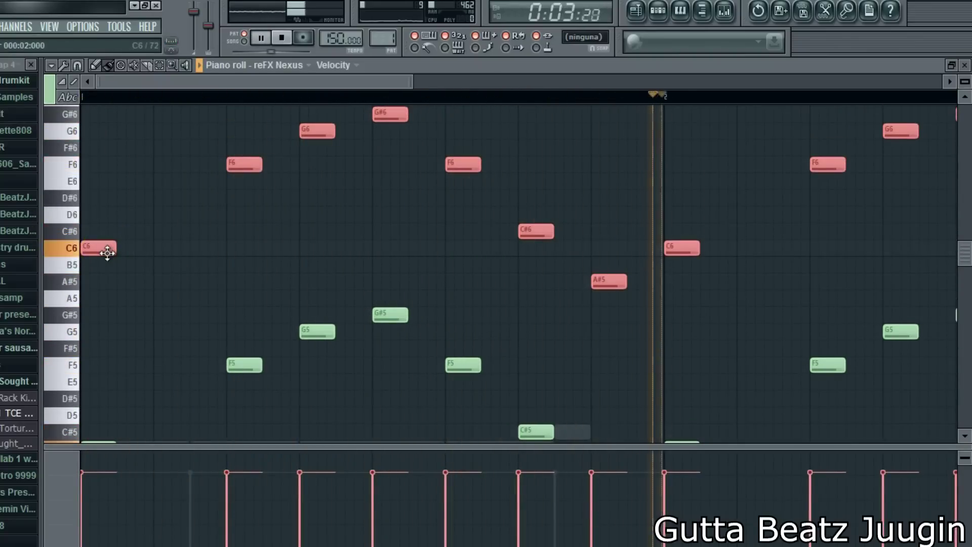
key(Delete)
scroll(111, 249, down, 3)
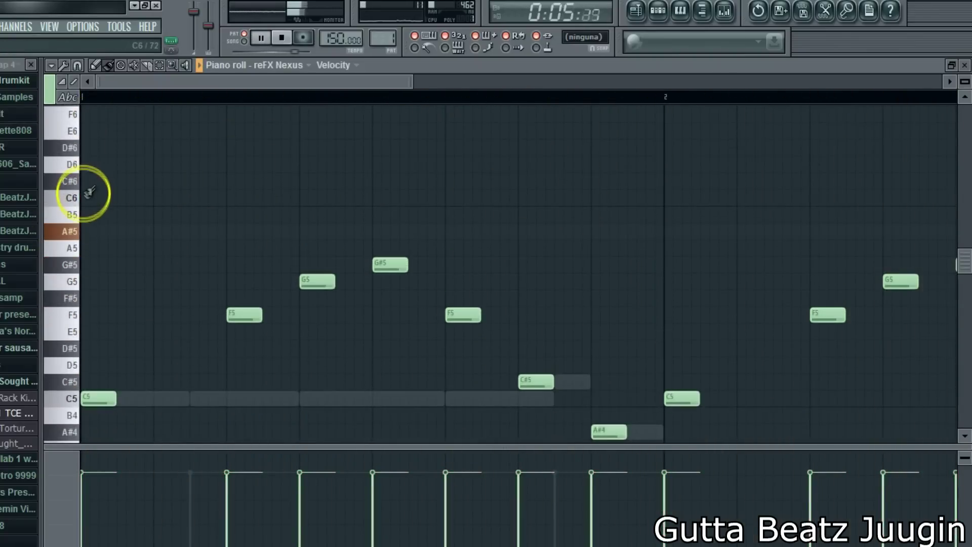
Step: Try placing a C6 and an F6 above the melody at the start of bar 1
scroll(152, 177, up, 3)
click(163, 171)
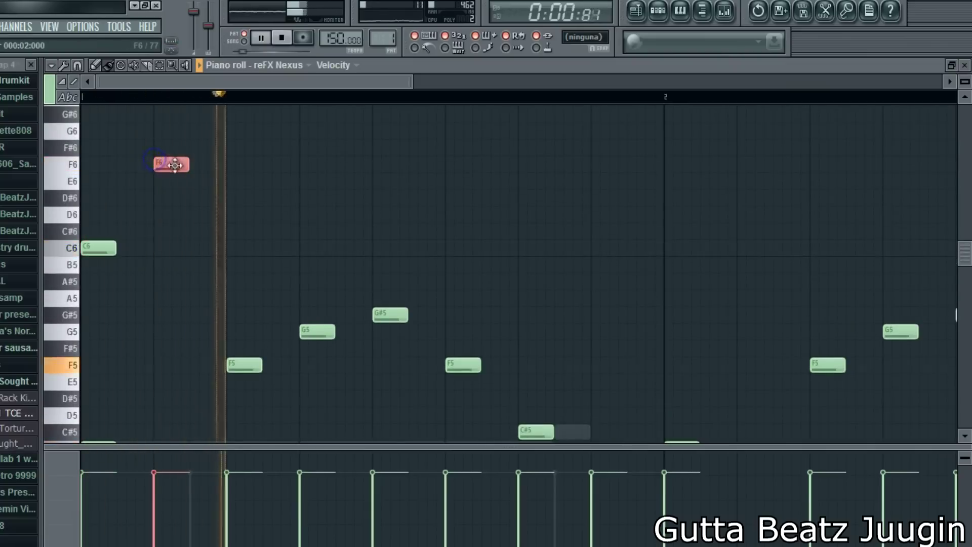
scroll(160, 223, up, 3)
click(160, 223)
right_click(160, 222)
right_click(91, 299)
key(space)
Step: Try an off-beat high line of F6, F6, G6 and G#6 above the melody in bar 1
click(164, 213)
key(space)
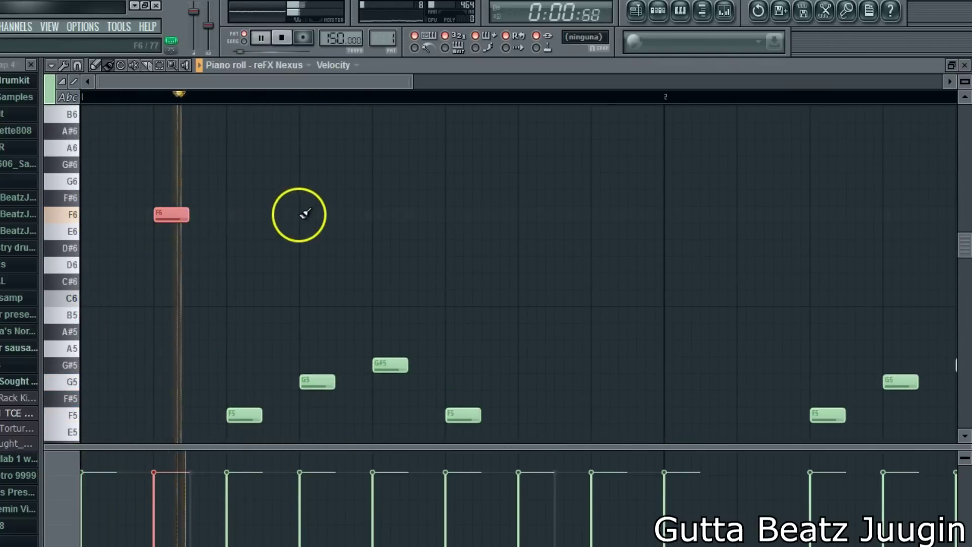
click(306, 214)
click(454, 197)
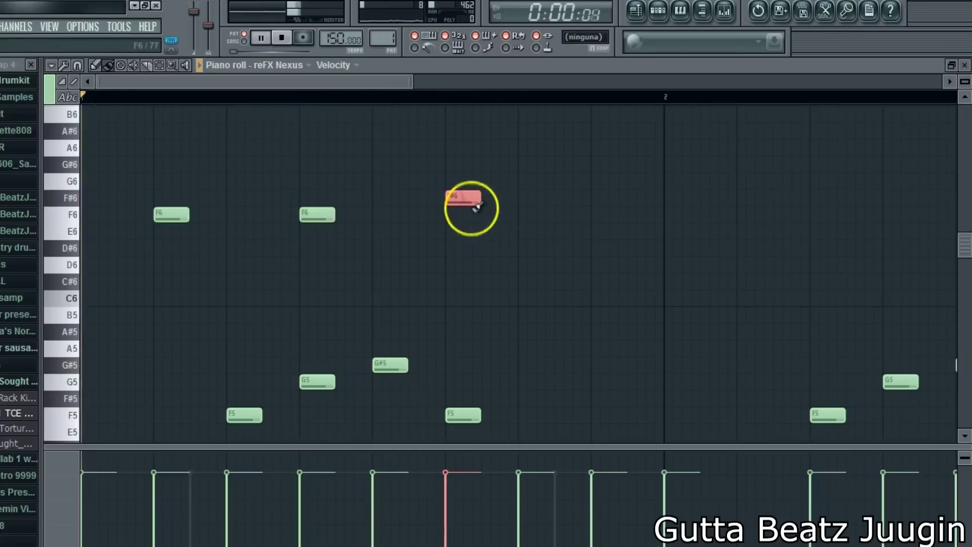
drag(467, 198, 466, 180)
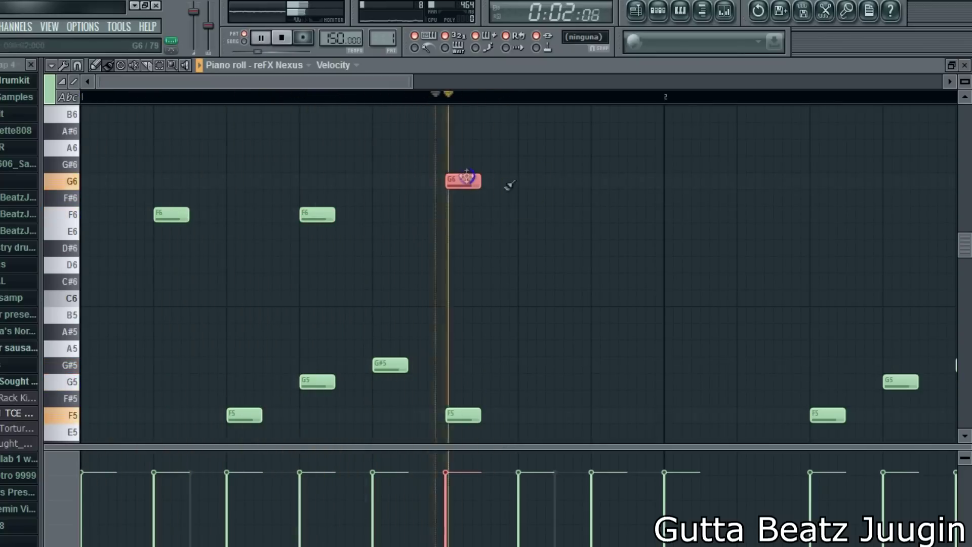
click(596, 147)
drag(613, 163, 613, 164)
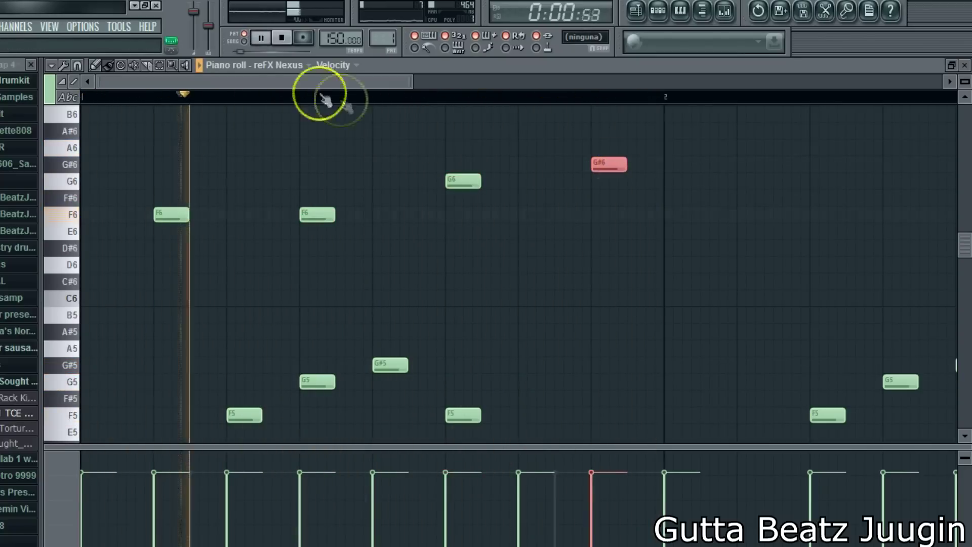
drag(115, 80, 291, 132)
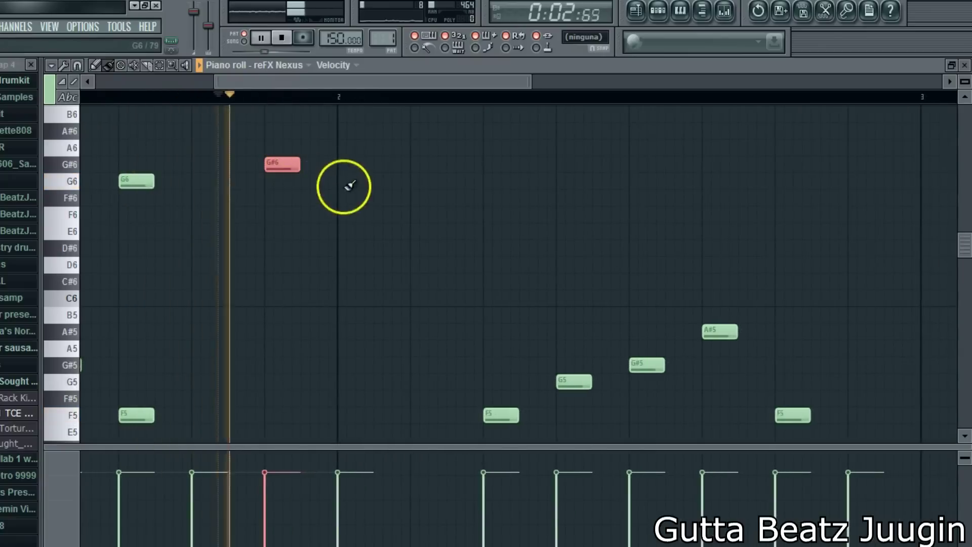
Step: Try extending the high line into bar 2 with a G6 and an F6, and leave the melody's piano roll
click(413, 182)
key(space)
key(space)
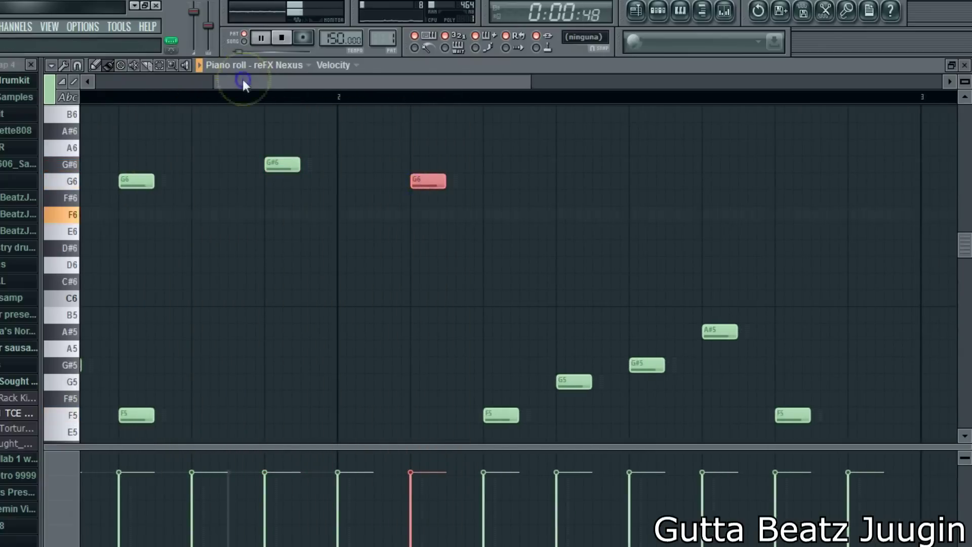
drag(243, 81, 170, 83)
drag(433, 83, 488, 106)
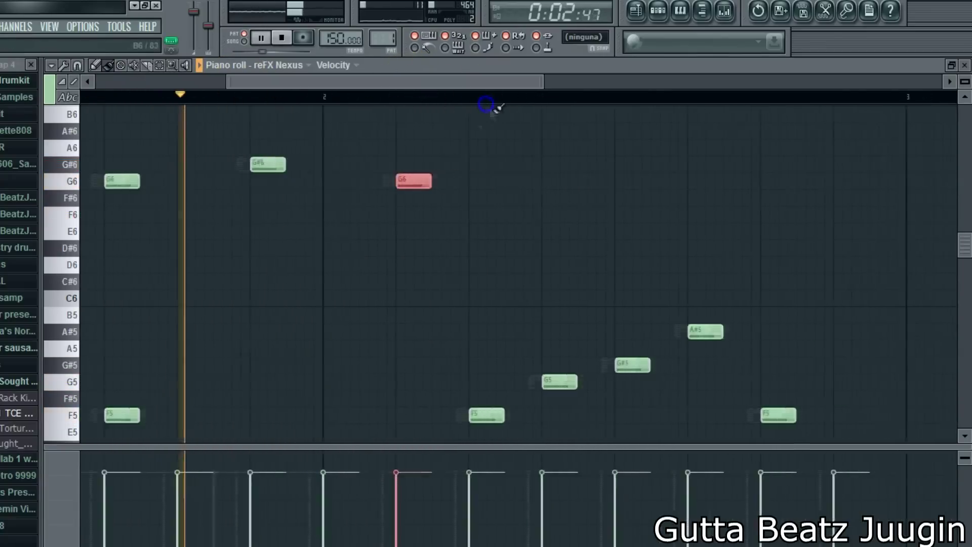
click(524, 215)
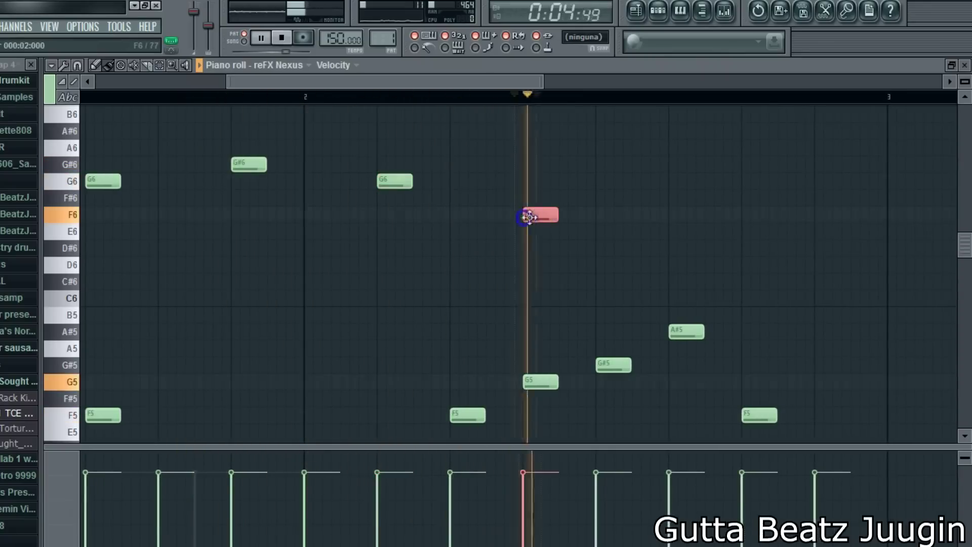
right_click(540, 214)
right_click(394, 181)
key(space)
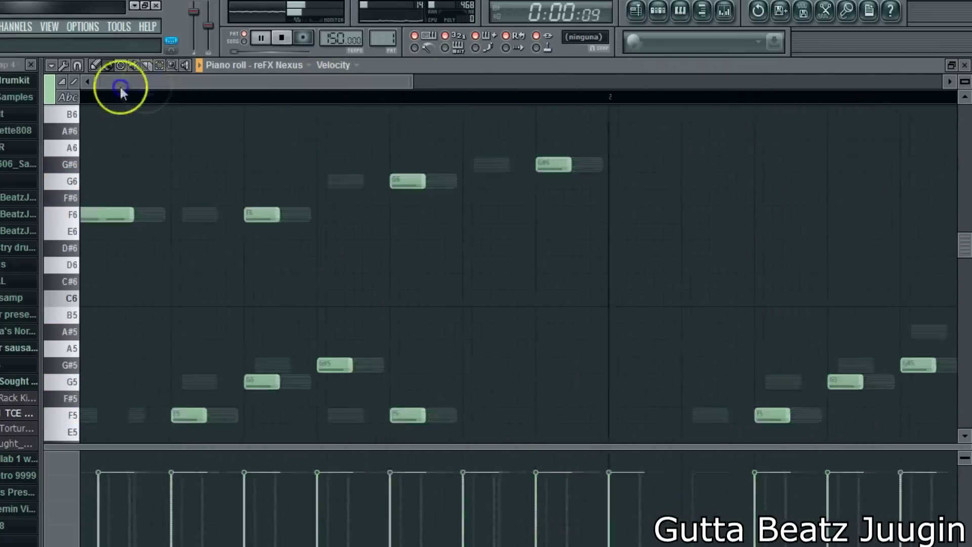
key(space)
key(Escape)
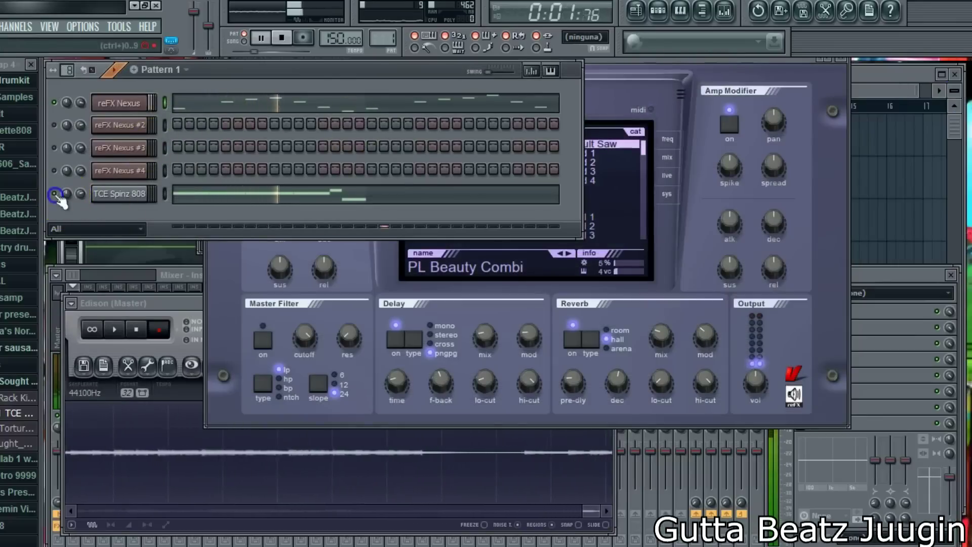
Step: Open the TCE Spinz 808 pattern in the piano roll and duplicate its notes into bar 2
key(F7)
click(52, 66)
mouse_move(71, 94)
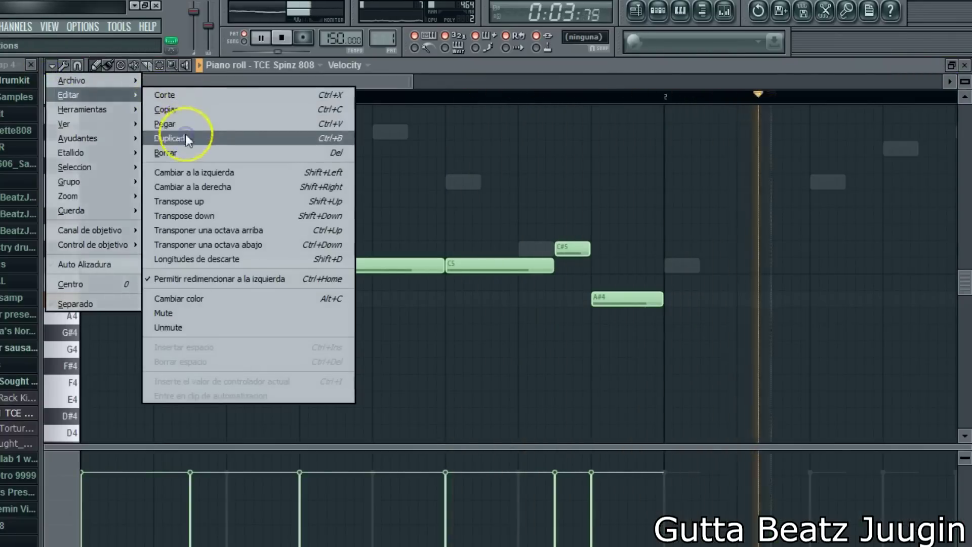
click(186, 137)
drag(239, 82, 313, 192)
Step: Delete the fourth C5 note from the copied 808 pattern in bar 2
right_click(323, 209)
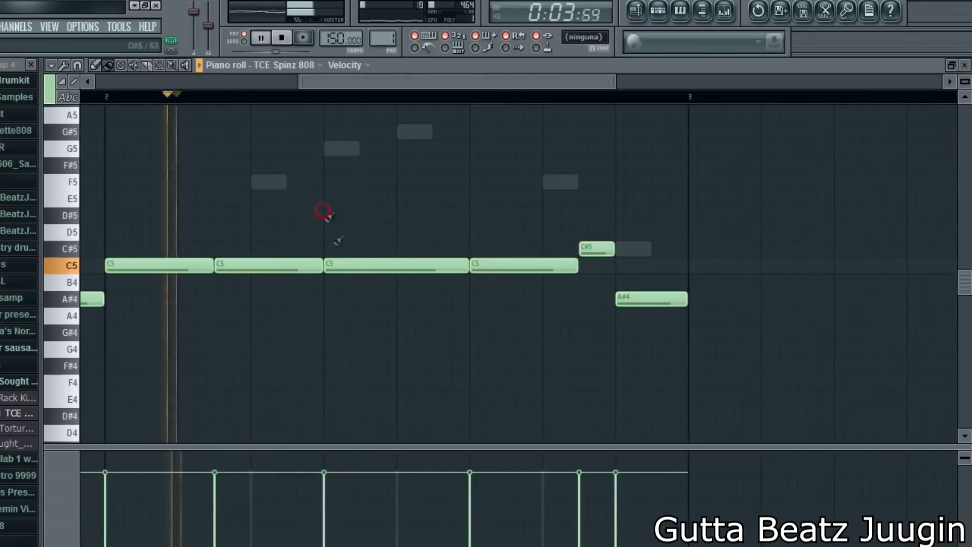
right_click(531, 266)
key(space)
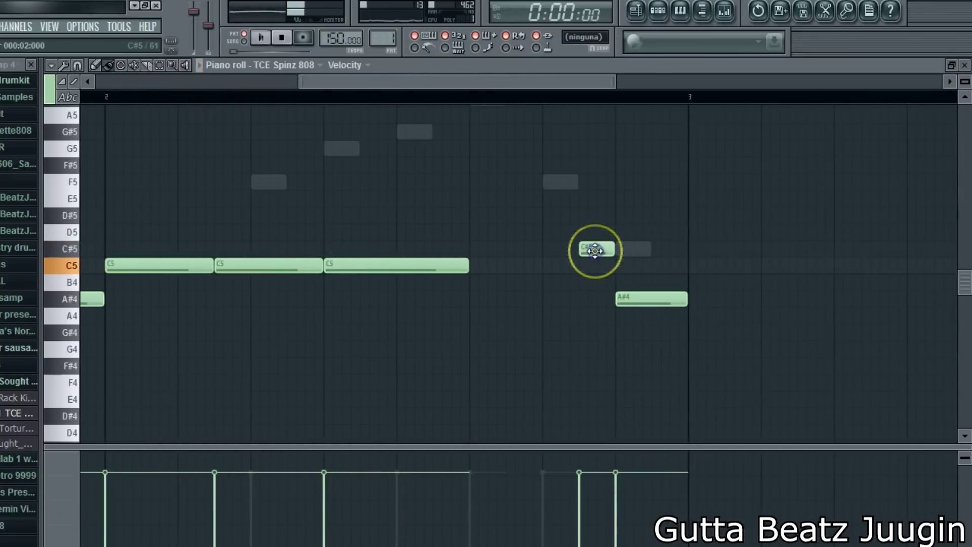
drag(311, 80, 264, 81)
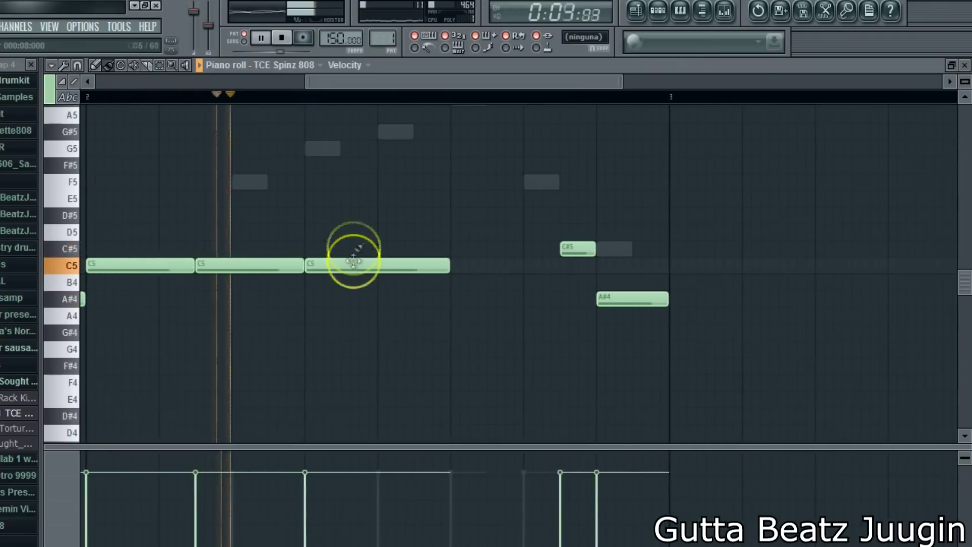
Step: In bar 2 of the 808, shorten the second C5 and add short C5 hits just before and after the long C5
key(space)
drag(299, 264, 226, 282)
click(292, 264)
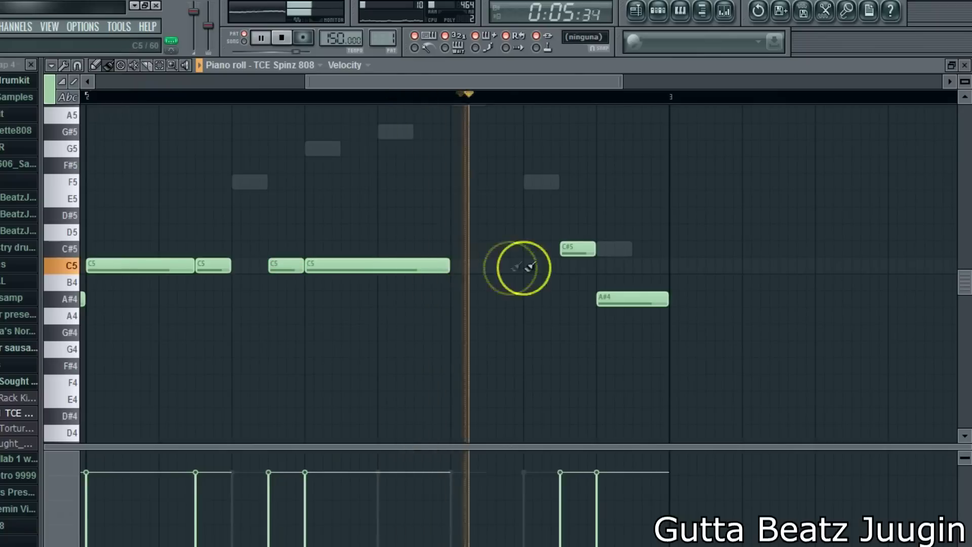
click(458, 264)
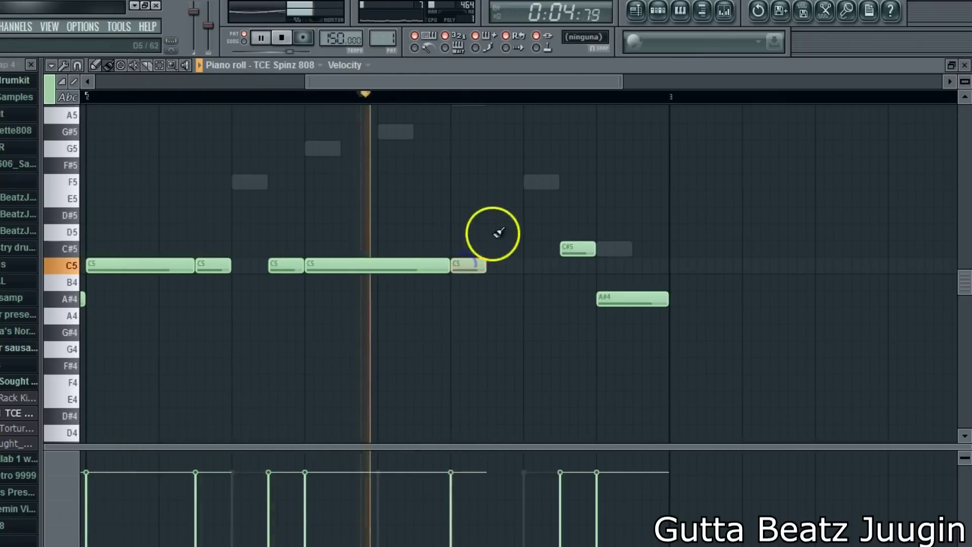
Step: At the end of the 808's bar 2, move the C#5 earlier and replace the long A#4 with two short A#4 hits
drag(577, 249, 540, 249)
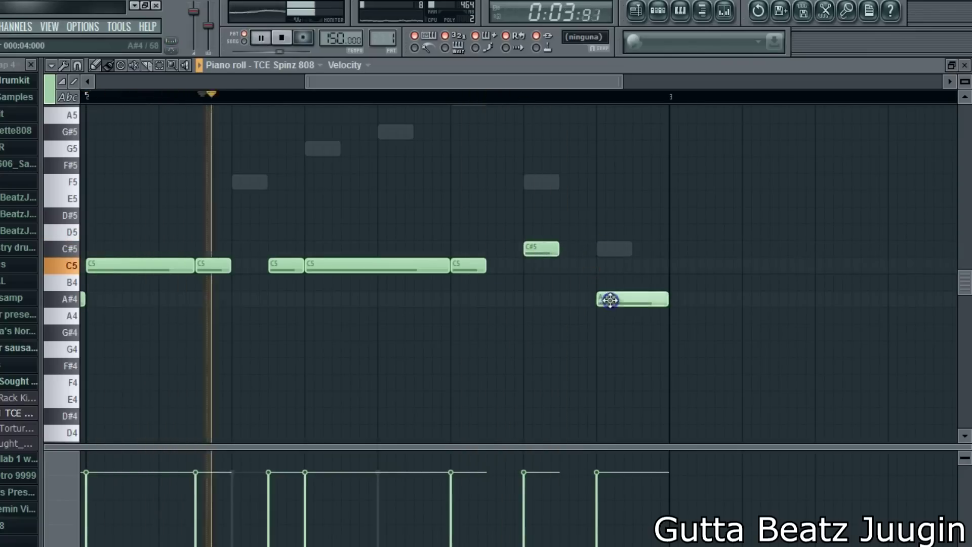
drag(610, 300, 568, 299)
drag(629, 300, 596, 300)
click(642, 299)
click(763, 157)
click(951, 65)
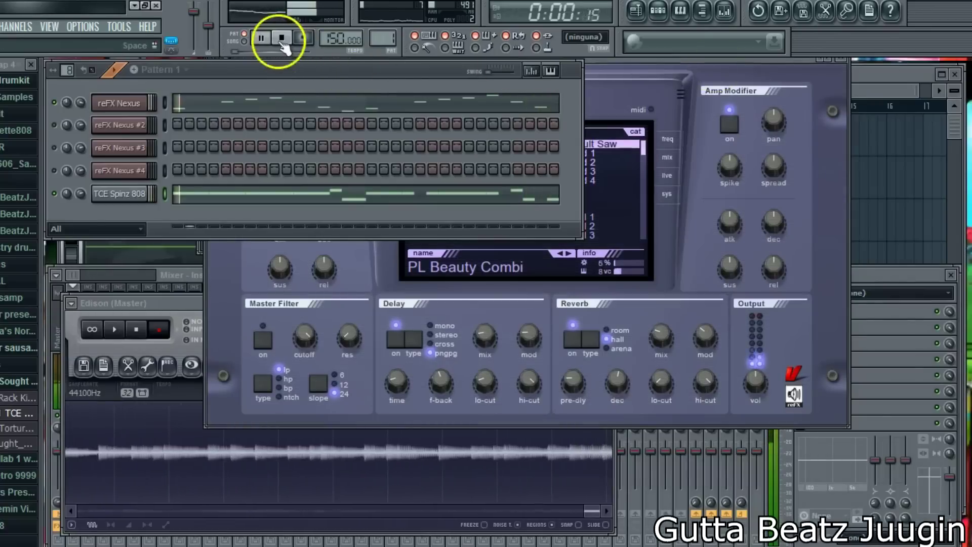
Step: Find the LEX Hat(6) sample in the drum kit folders and add it as a new channel
scroll(19, 278, up, 4)
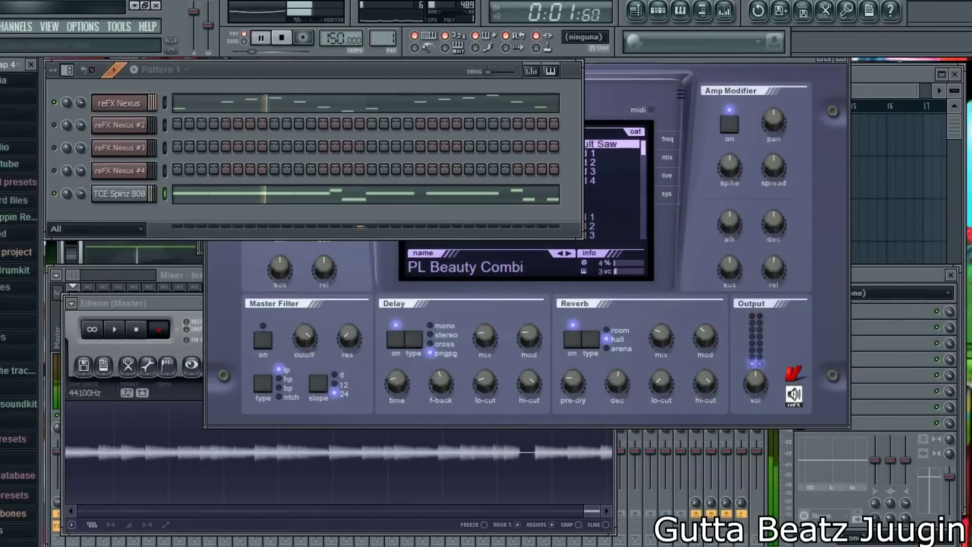
click(15, 97)
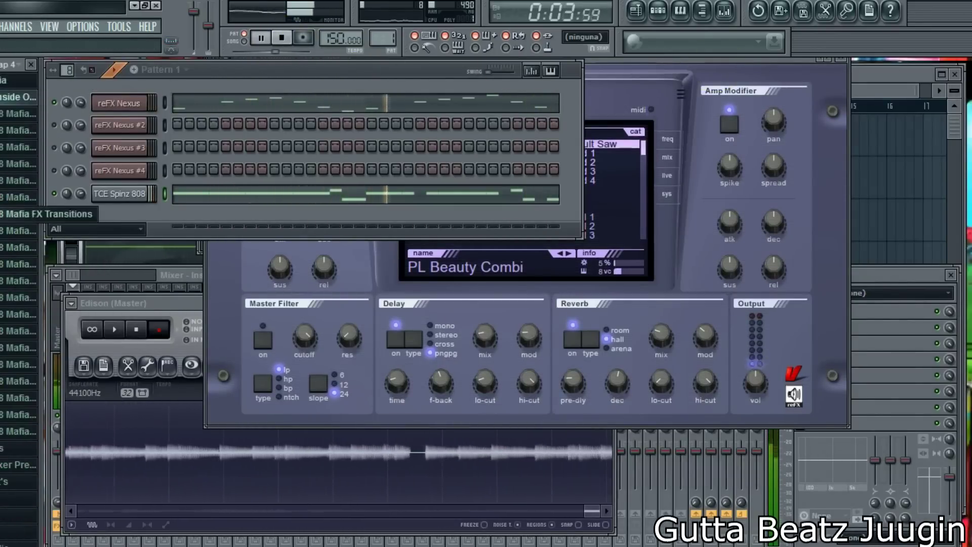
click(30, 231)
scroll(28, 255, down, 2)
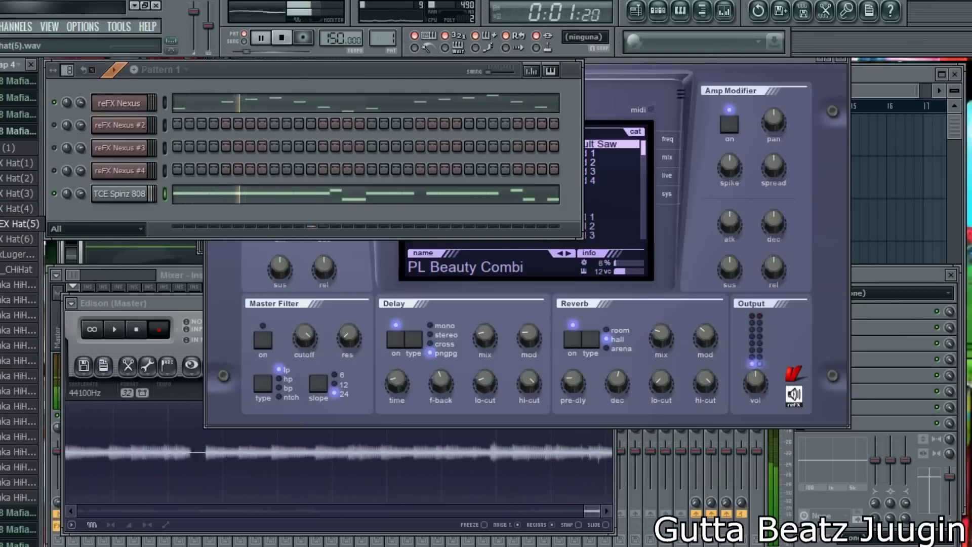
drag(105, 215, 121, 217)
Step: Fill the LEX Hat(6) channel every 2 steps and set its root note to D5
right_click(146, 213)
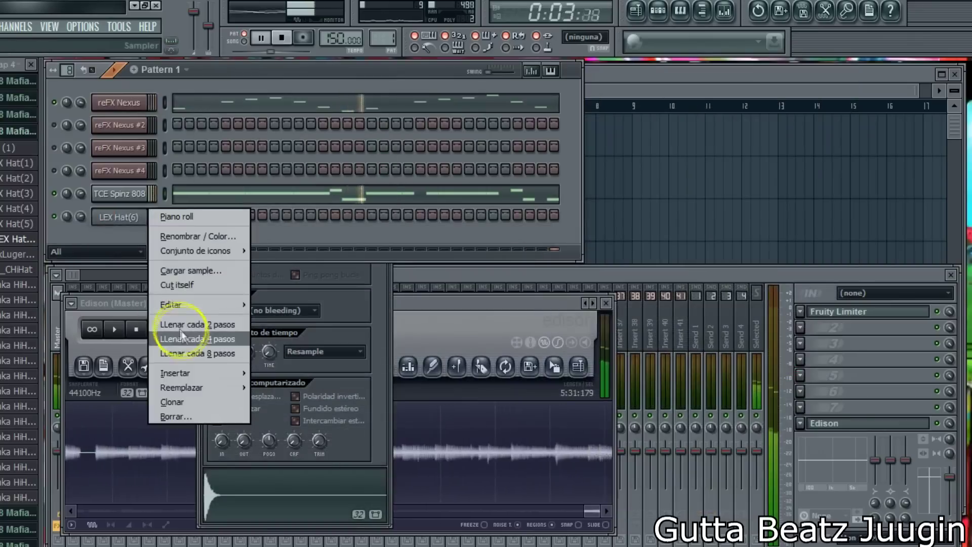
click(123, 217)
click(280, 173)
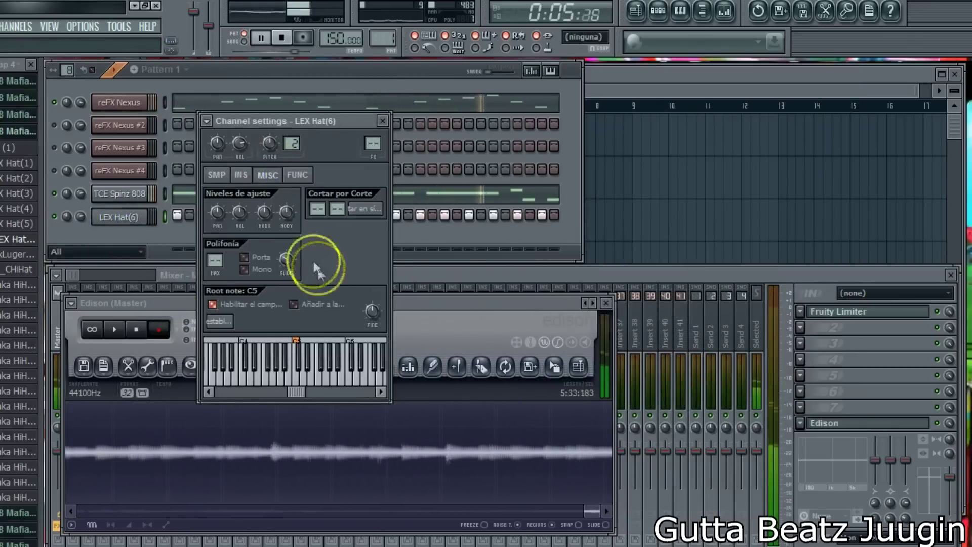
click(83, 75)
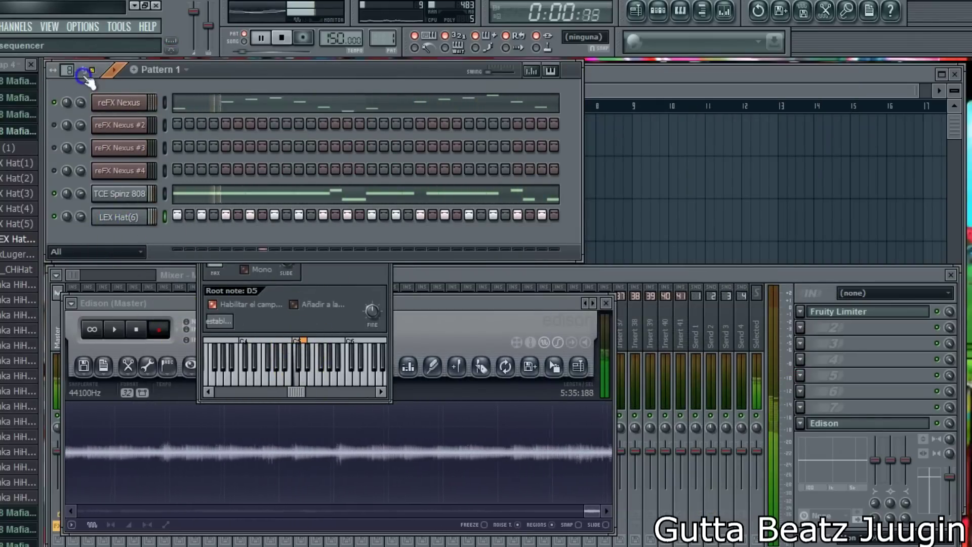
Step: Convert the LEX Hat(6) step pattern to piano roll notes and open them for editing
click(132, 212)
right_click(110, 230)
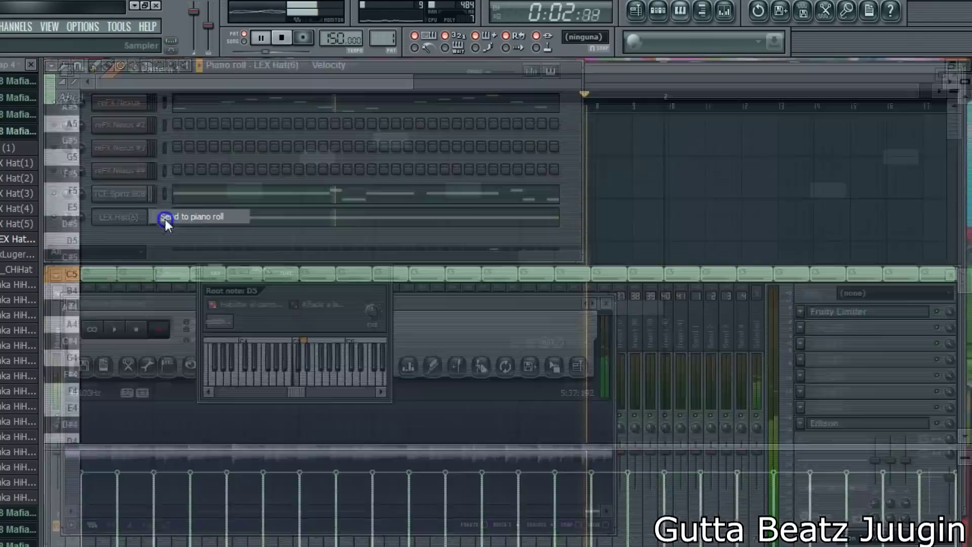
click(165, 220)
click(96, 57)
key(space)
Step: Split the third hi-hat note of bar 1 into a roll of three short C5 notes
click(178, 273)
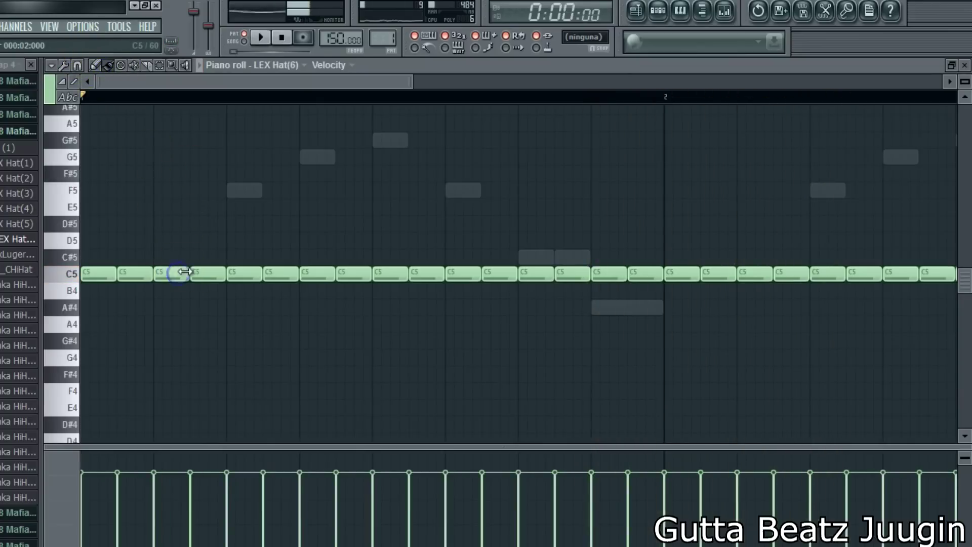
click(171, 274)
click(183, 273)
key(space)
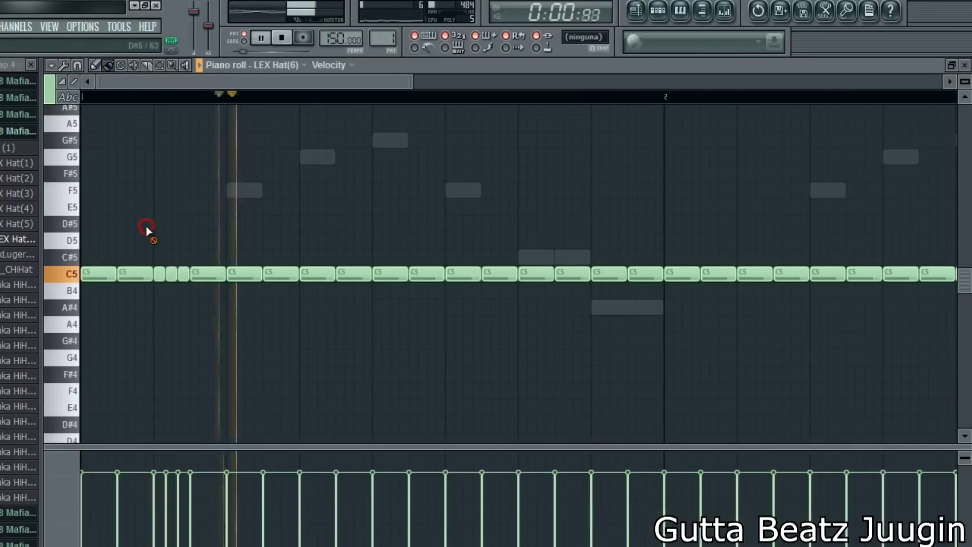
Step: Replace the 11th, 13th and 16th hi-hat notes of bar 1 with rolls of three short C5 notes
right_click(471, 274)
click(451, 273)
click(464, 273)
click(475, 273)
right_click(537, 271)
click(525, 273)
click(536, 273)
click(548, 273)
right_click(648, 273)
click(633, 273)
click(644, 274)
click(657, 274)
Step: Replace the hi-hat notes of bar 2 with a duplicate of bar 1's C5 roll pattern
drag(428, 101, 430, 235)
right_click(340, 273)
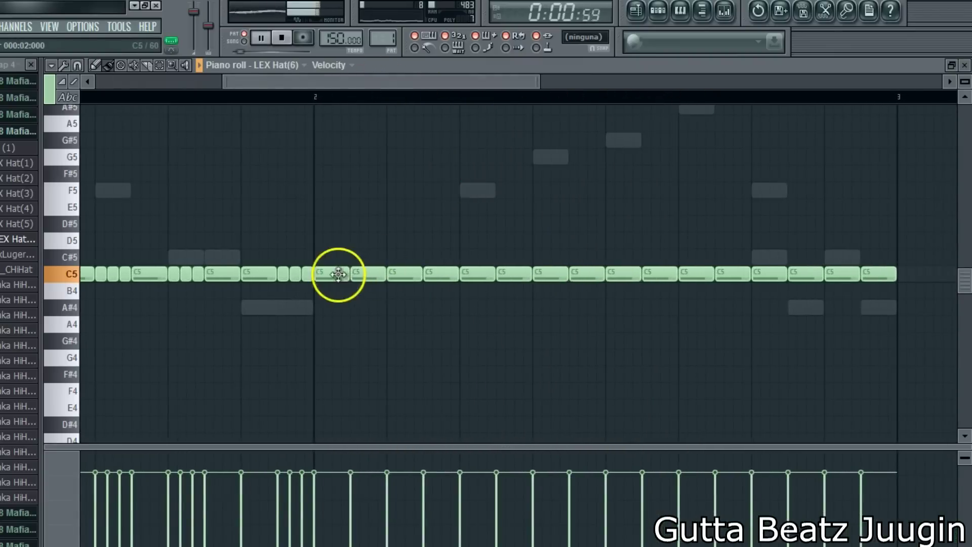
click(51, 64)
mouse_move(76, 96)
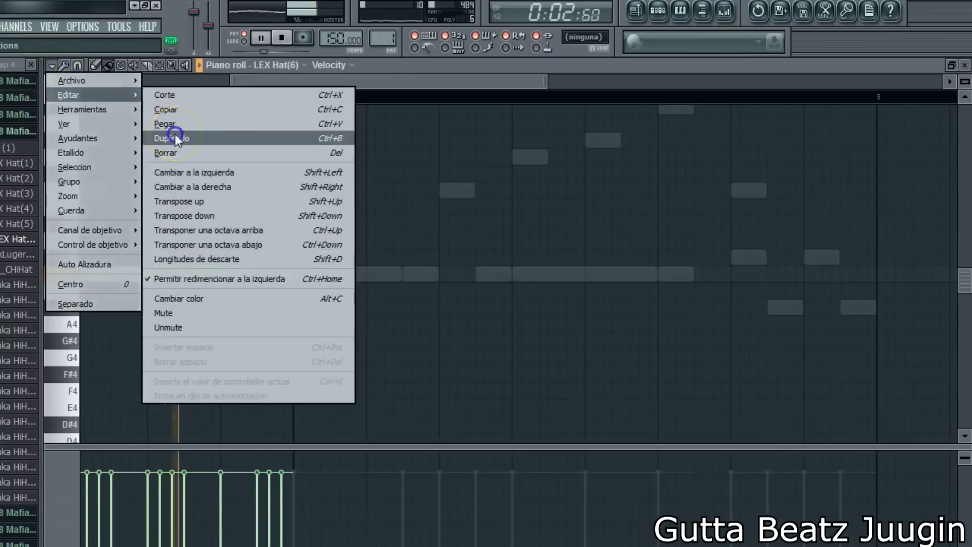
click(174, 135)
Step: Replace the 9th to 12th hi-hat positions of bar 2 with six evenly spaced C5 triplet notes
click(293, 195)
right_click(293, 195)
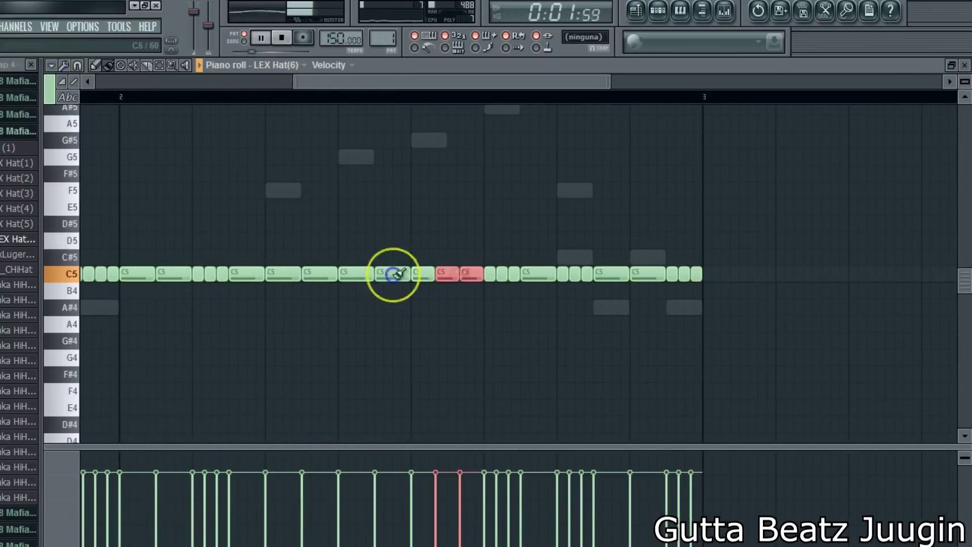
drag(494, 272, 488, 274)
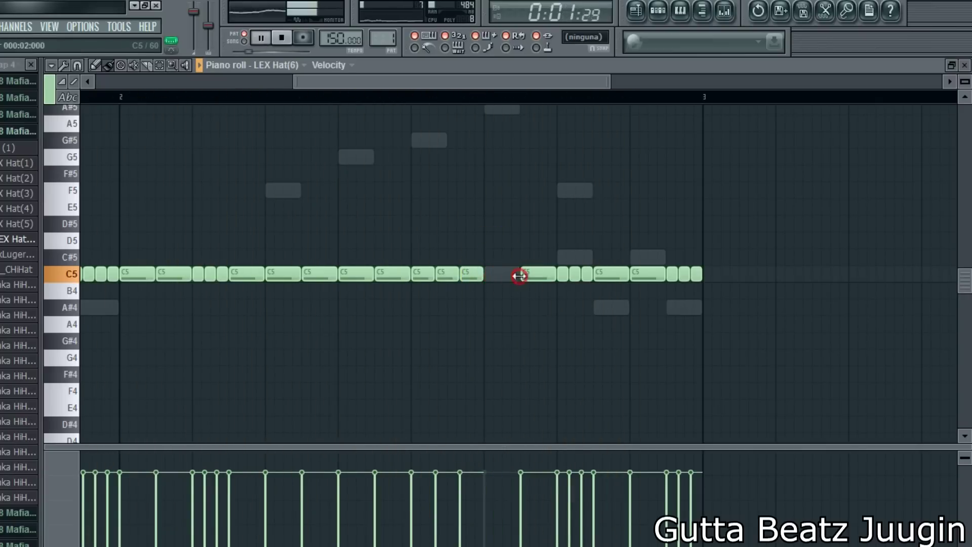
Step: Move bar 2's last three-note hi-hat roll from the 16th to the 15th position and leave the piano roll
right_click(648, 273)
drag(669, 276, 615, 276)
click(716, 277)
right_click(608, 274)
click(678, 273)
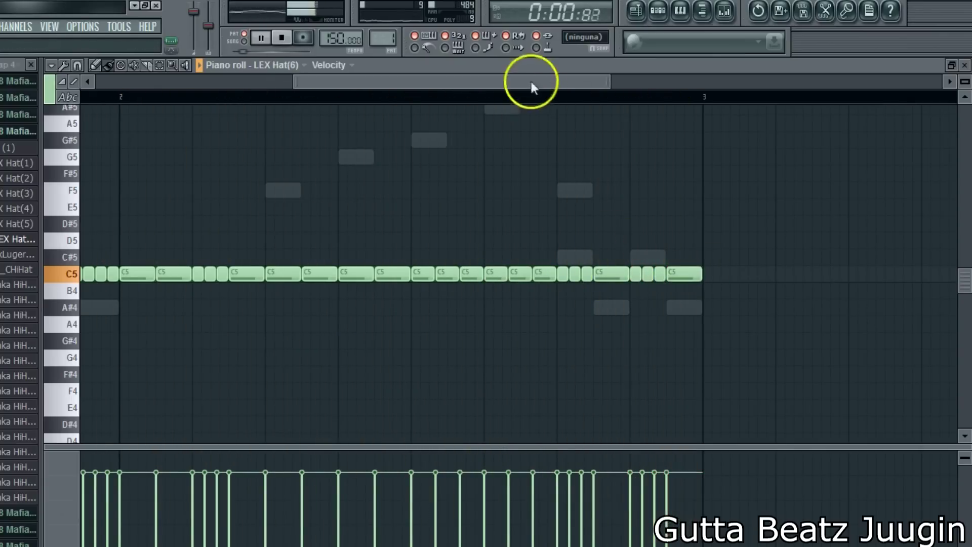
scroll(532, 87, down, 2)
key(F7)
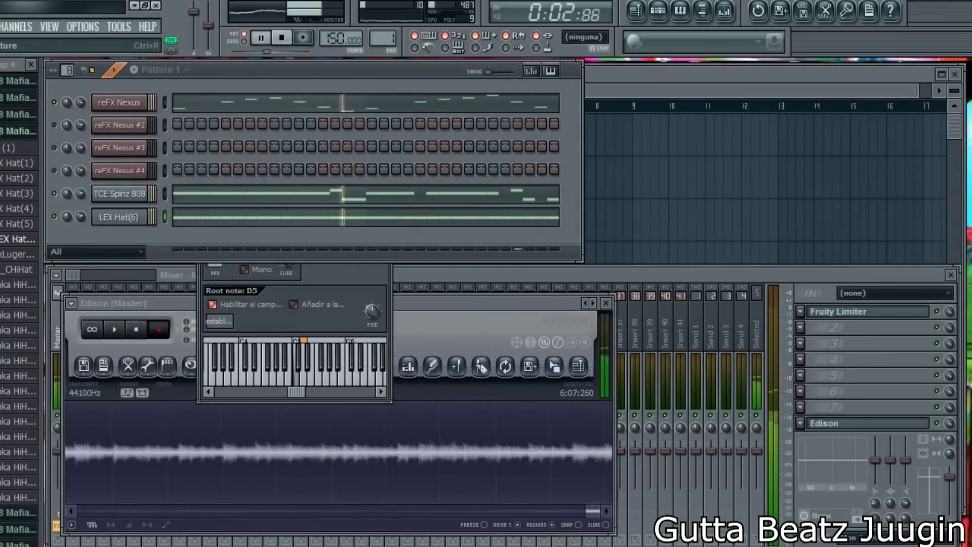
Step: Add the DDB Clap 2 sample as a new channel and place claps on steps 9 and 25
click(19, 251)
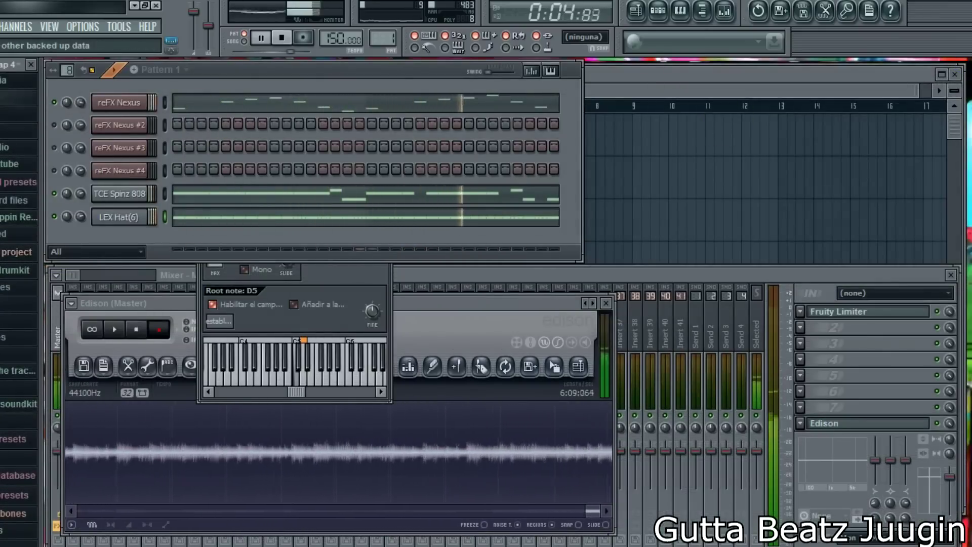
click(15, 80)
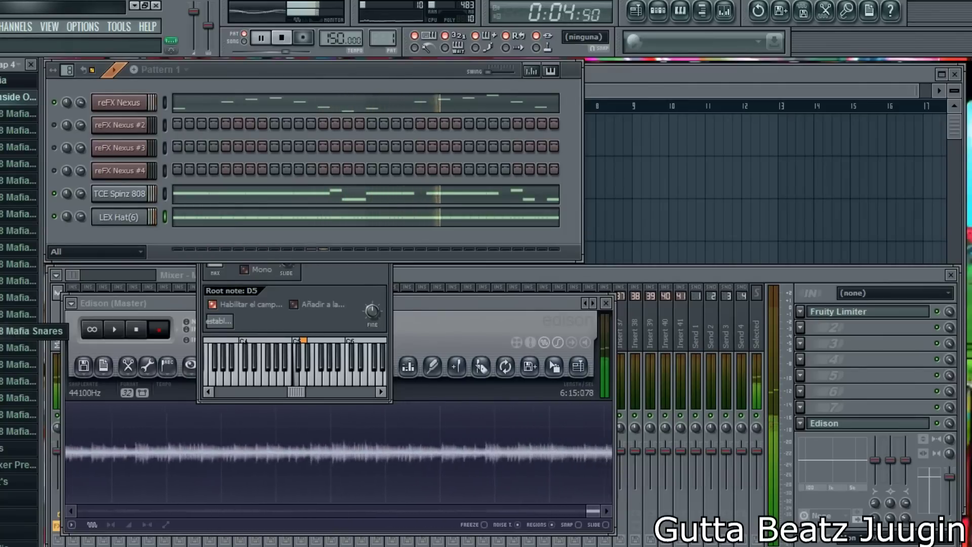
scroll(21, 313, down, 4)
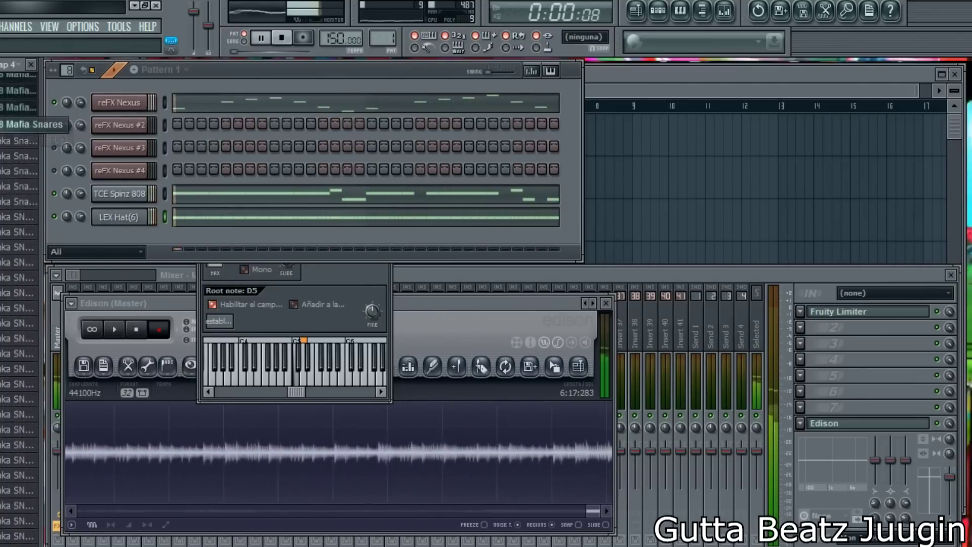
scroll(21, 108, down, 6)
key(space)
drag(129, 243, 169, 254)
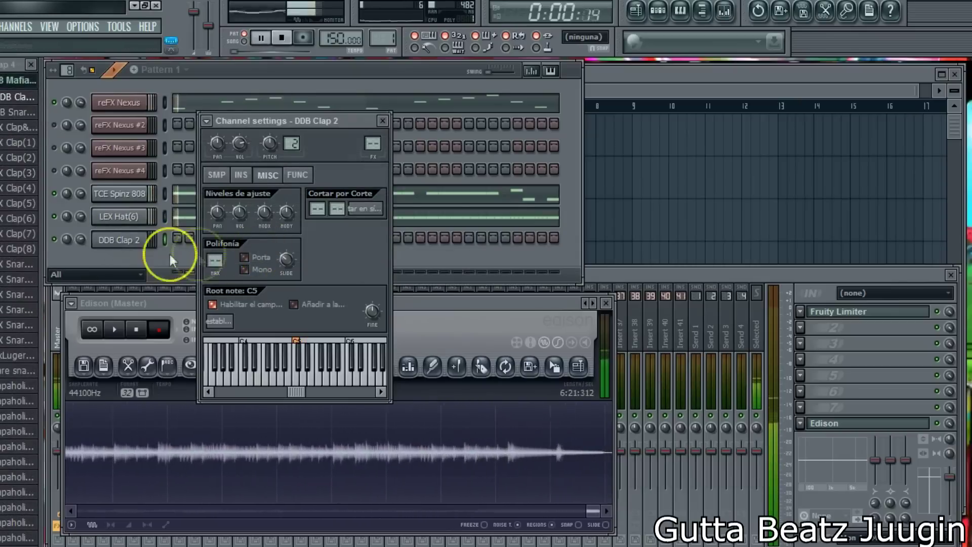
key(space)
click(274, 237)
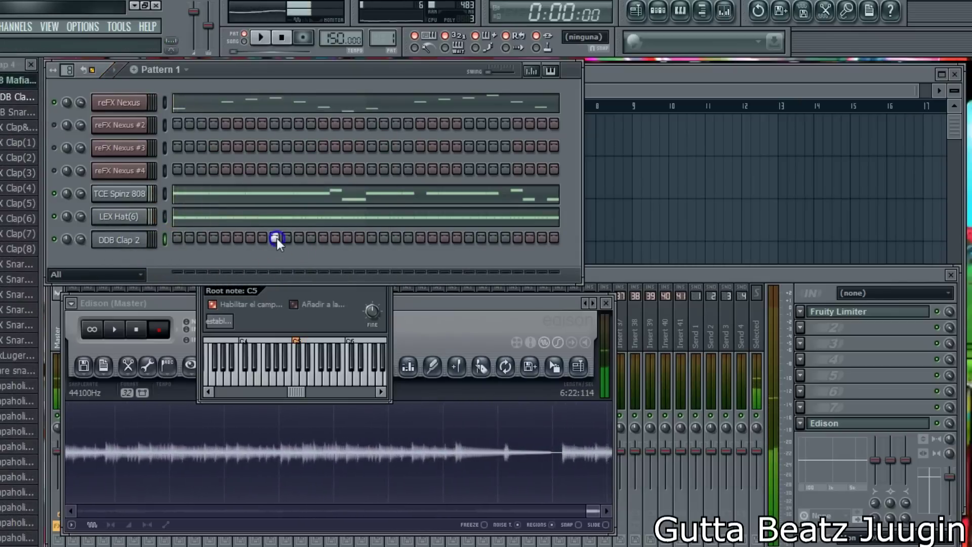
Step: Transpose all TCE Spinz 808 notes up two semitones, so the main C5 notes become D5
right_click(57, 193)
click(114, 191)
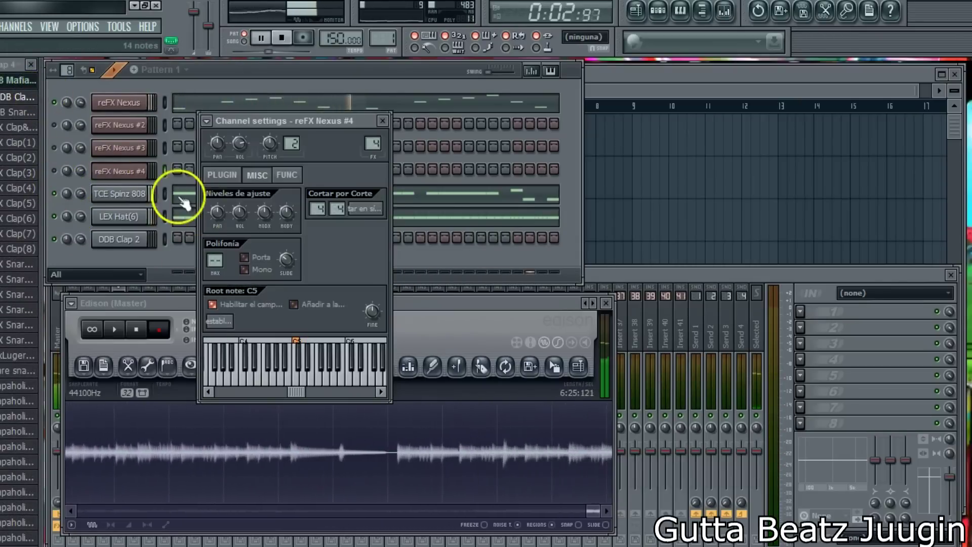
click(182, 197)
key(ctrl+a)
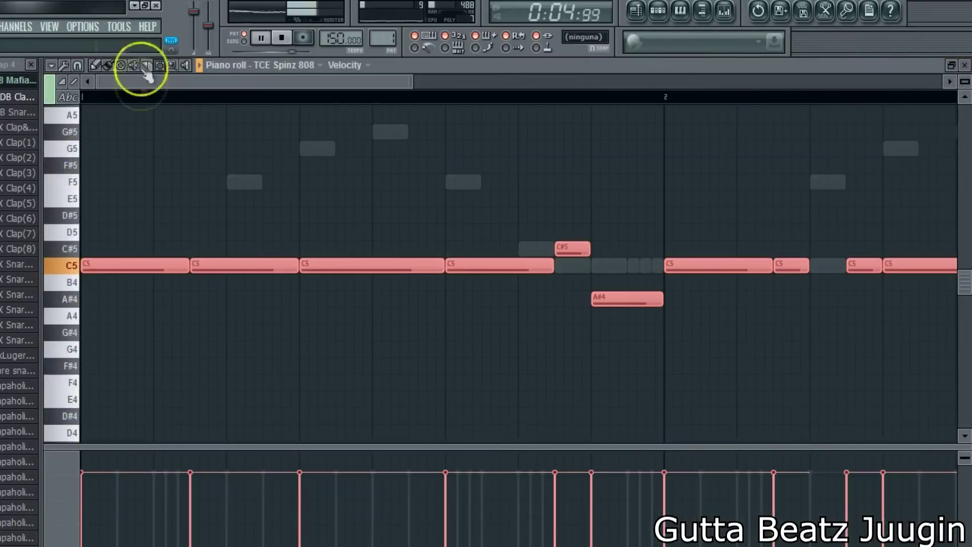
drag(133, 258, 119, 215)
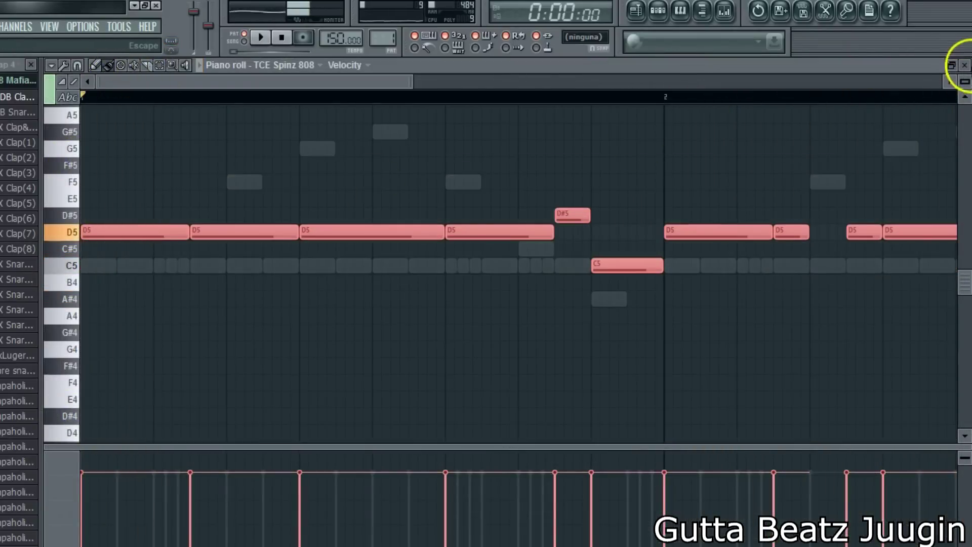
click(961, 65)
Step: Transpose the whole reFX Nexus melody up two semitones, starting on D5
key(space)
click(187, 103)
key(ctrl+a)
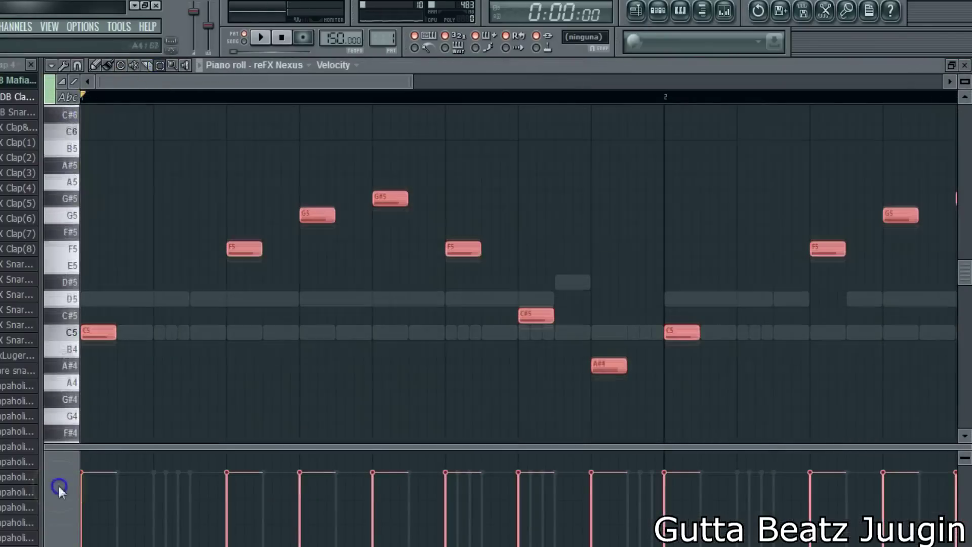
drag(103, 321, 98, 284)
key(space)
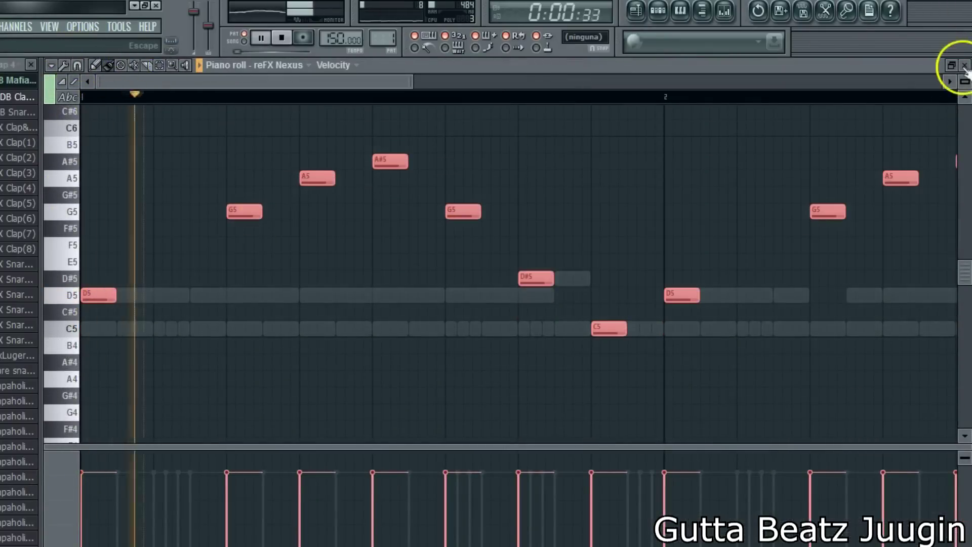
click(964, 65)
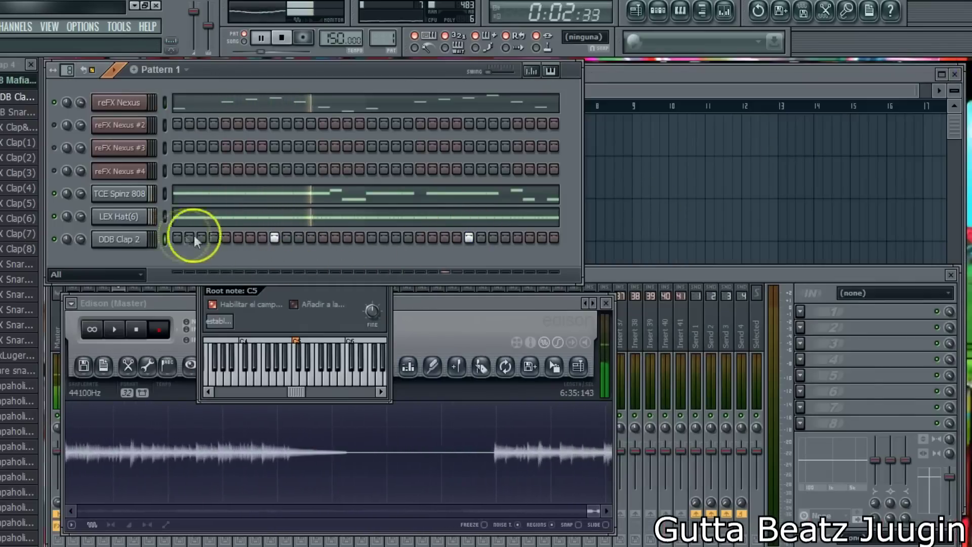
Step: Set the DDB Clap 2 root note to D5 and add the Trapaholic Snare (9) sample as a new channel
click(146, 240)
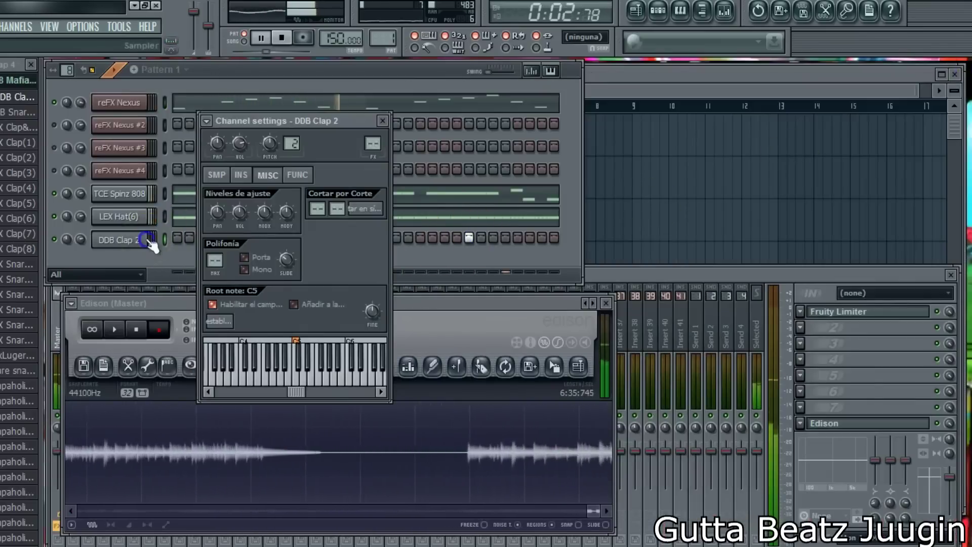
click(87, 241)
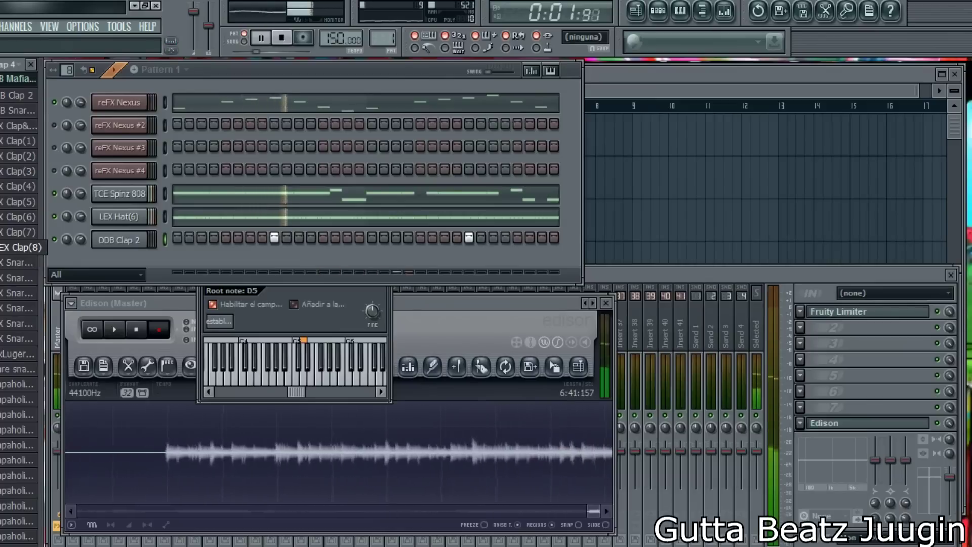
scroll(20, 277, down, 5)
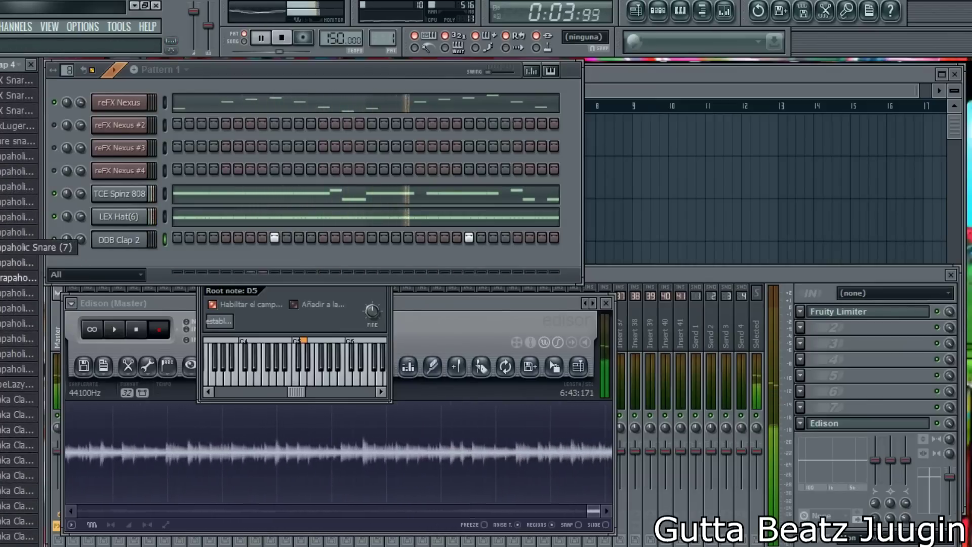
drag(20, 277, 143, 275)
click(164, 287)
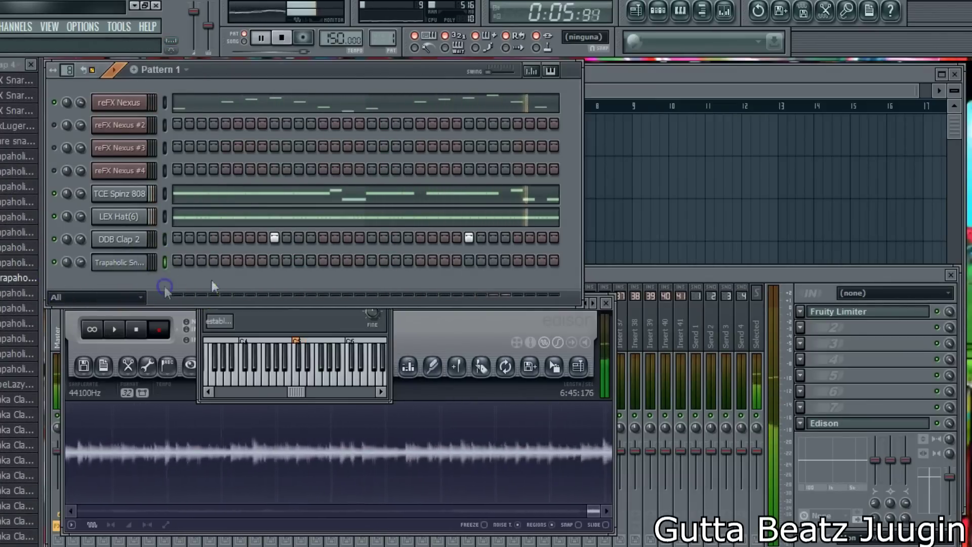
Step: Place Trapaholic Snare (9) hits on steps 9, 15, 19 and 25
click(396, 260)
click(469, 261)
click(121, 263)
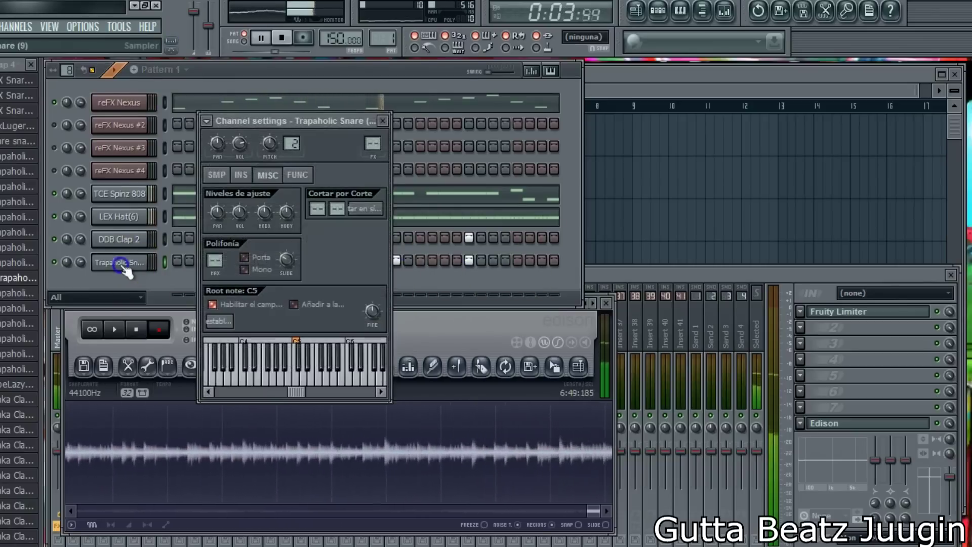
click(220, 78)
click(81, 261)
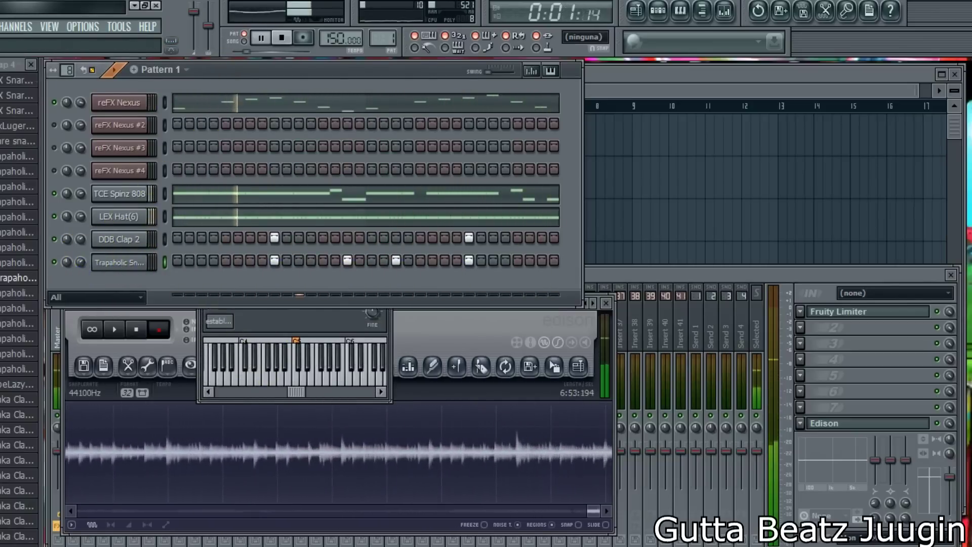
Step: Add the Rack Kick1 sample from the Sought After folder as a new channel
scroll(19, 277, up, 5)
scroll(19, 277, down, 5)
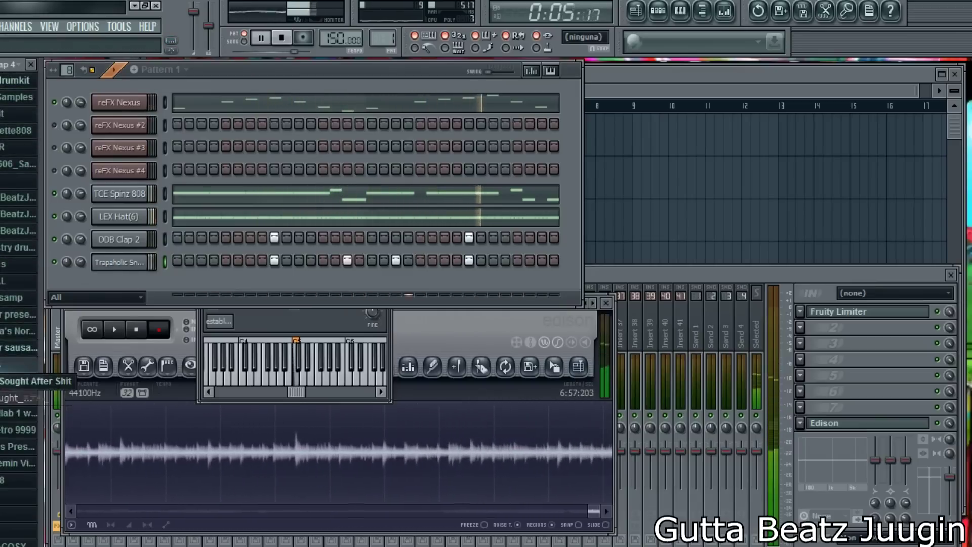
click(21, 398)
drag(21, 398, 98, 289)
Step: Copy the TCE Spinz 808 note pattern into the Rack Kick1 channel
right_click(126, 213)
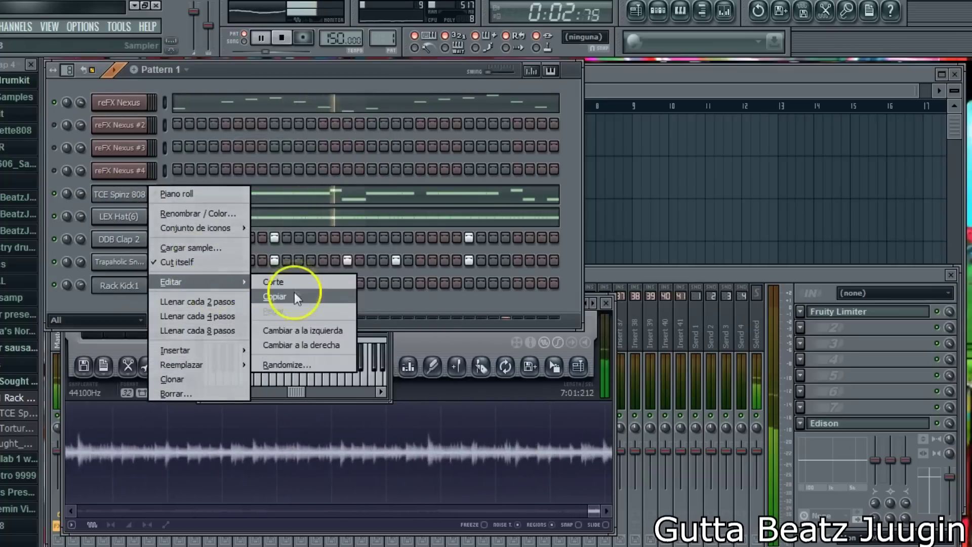
click(295, 294)
right_click(142, 287)
mouse_move(175, 372)
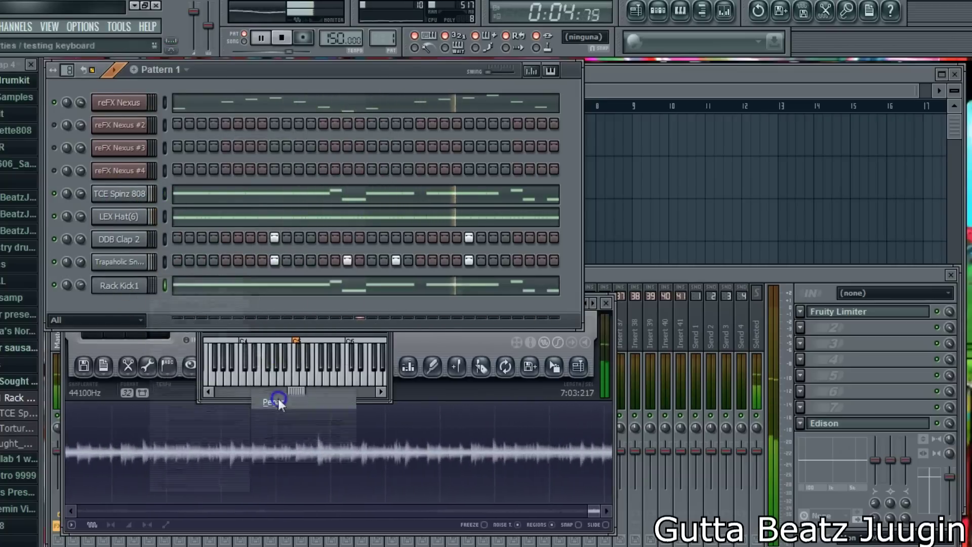
click(274, 401)
Step: Move the C5 and D#5 notes of the Rack Kick1 pattern to D5
click(60, 298)
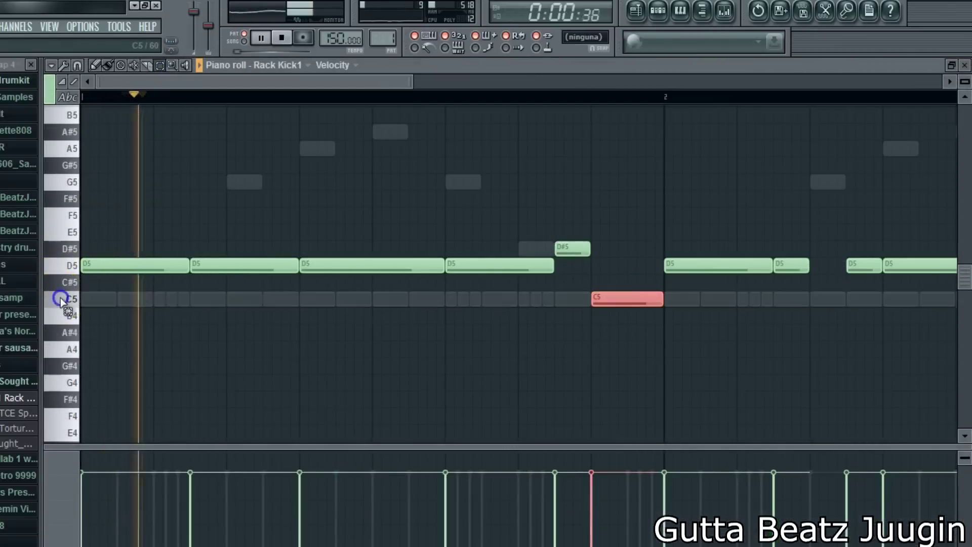
drag(107, 80, 193, 80)
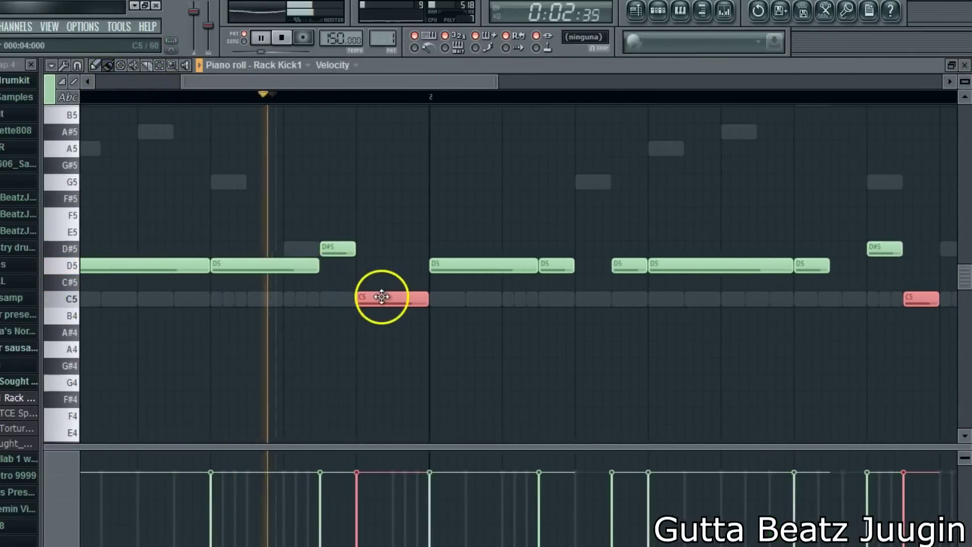
drag(382, 304, 380, 265)
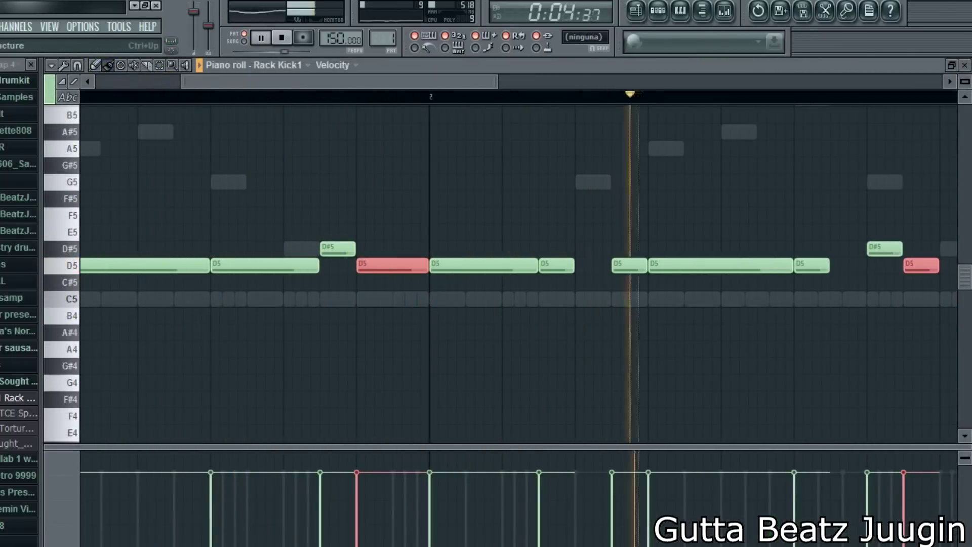
mouse_move(160, 81)
mouse_down()
mouse_move(311, 105)
mouse_move(159, 59)
mouse_up()
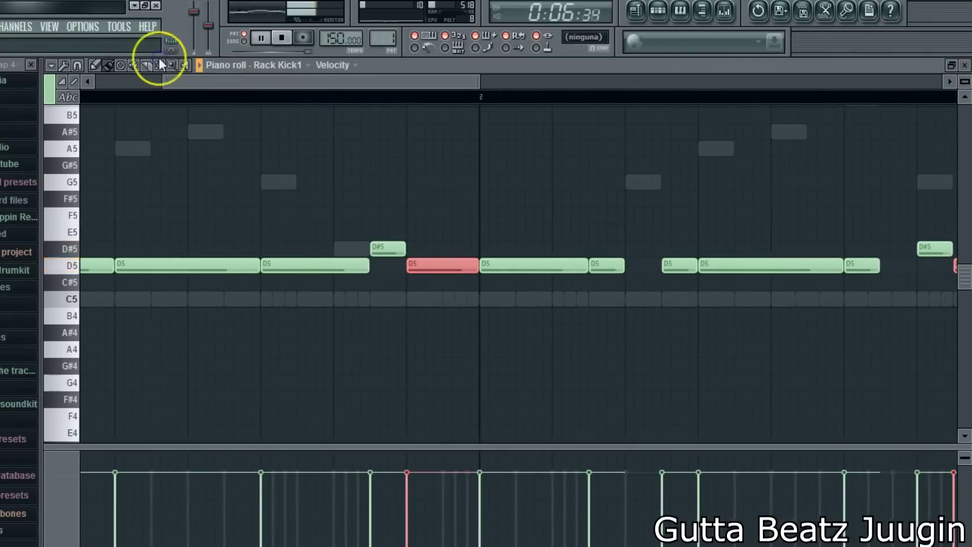
click(75, 247)
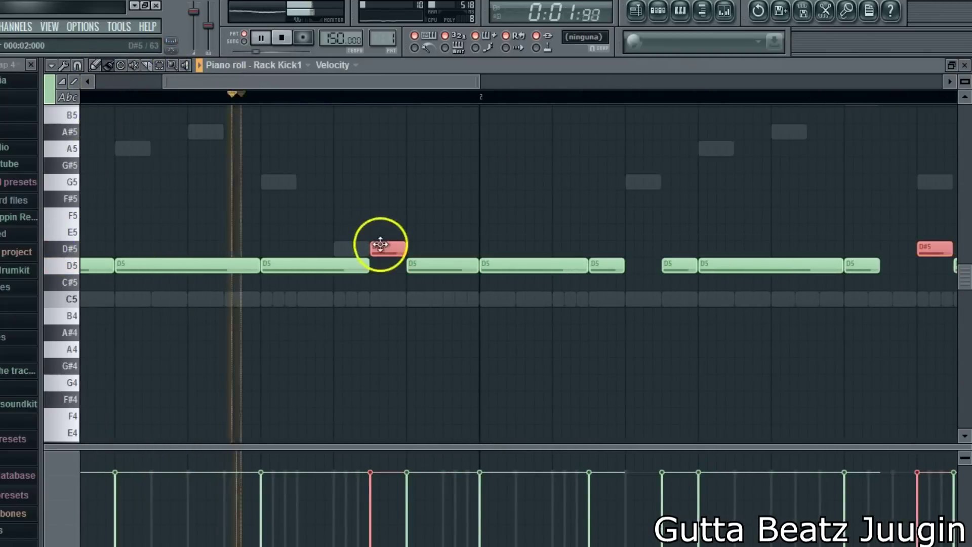
drag(388, 247, 390, 266)
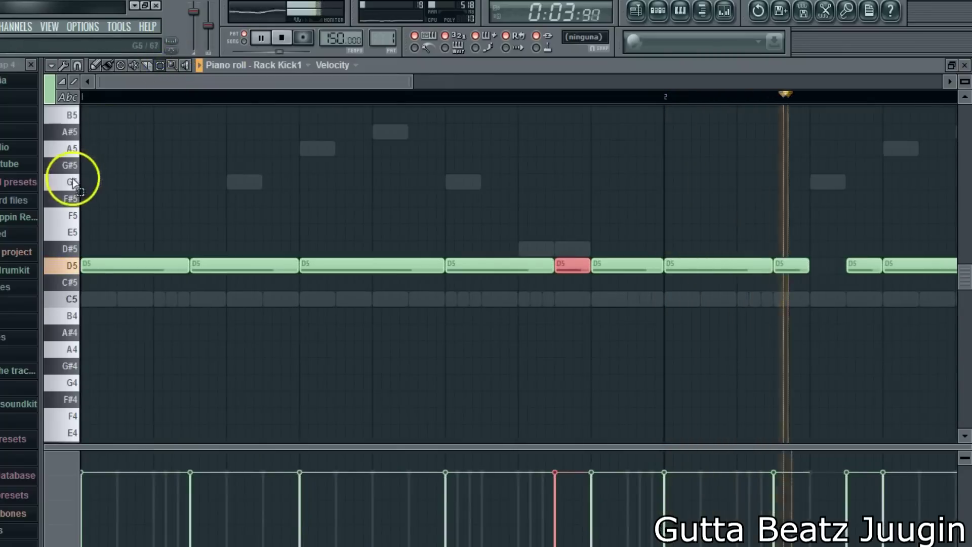
Step: Transpose all Rack Kick1 notes down to C5 and close the piano roll
click(71, 265)
drag(125, 265, 124, 298)
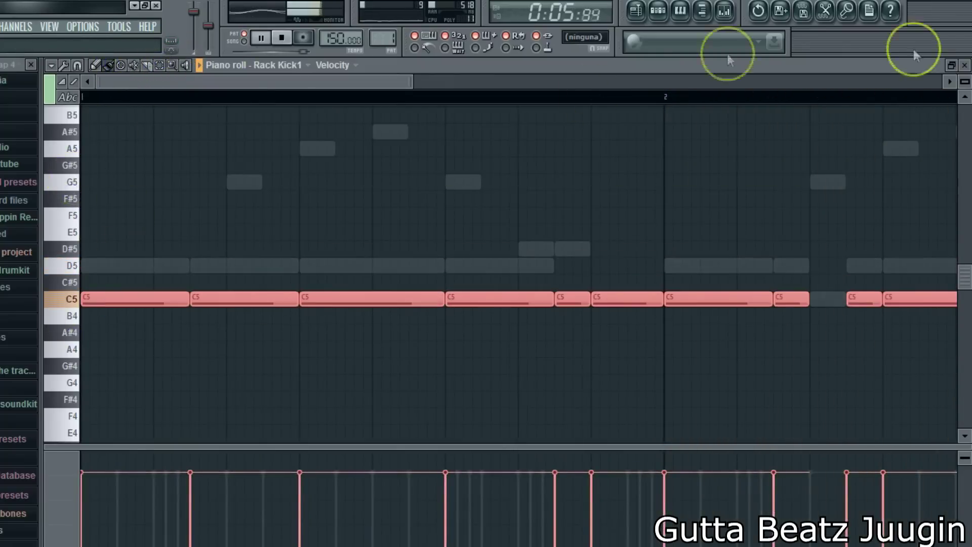
click(964, 67)
Step: Raise the Rack Kick1 sample's root note slightly above C5 in its channel settings and adjust the channel's volume
click(119, 285)
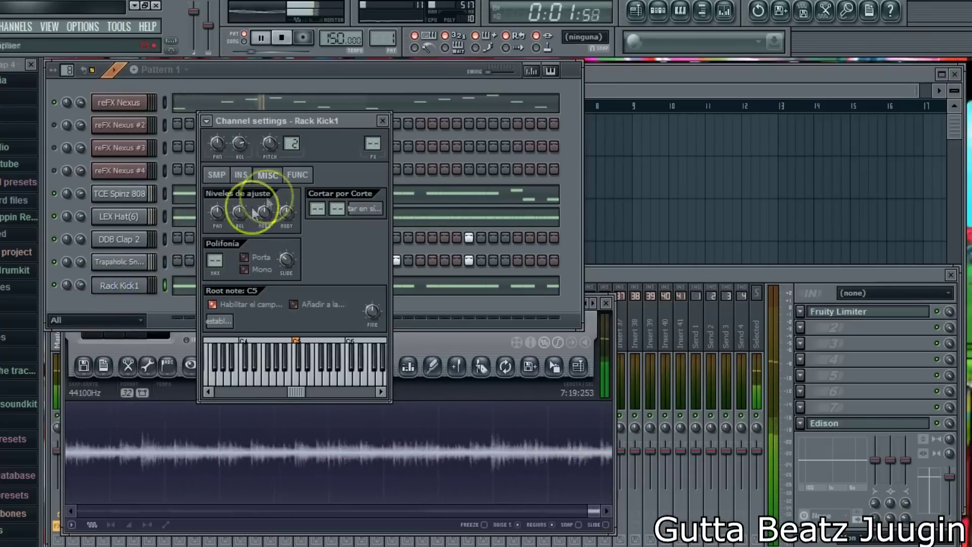
click(300, 363)
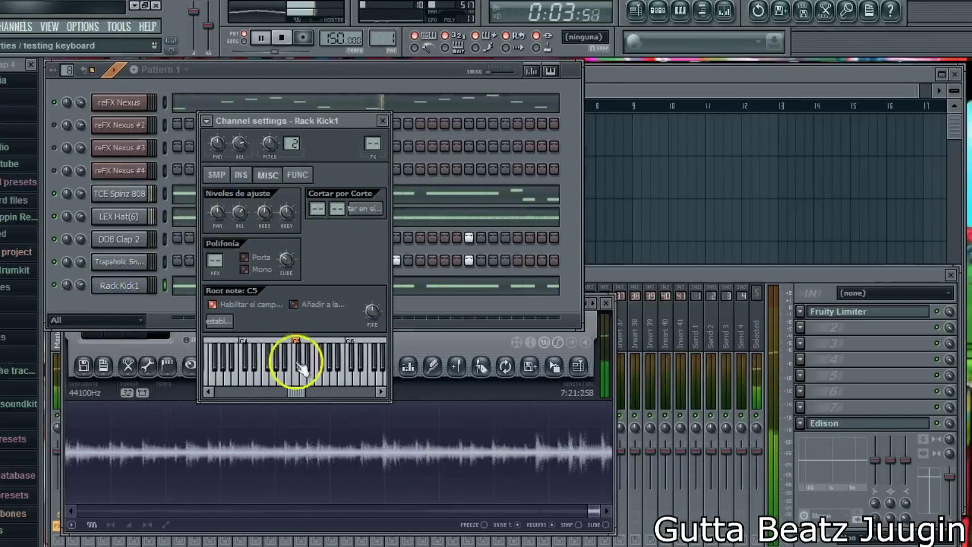
click(84, 288)
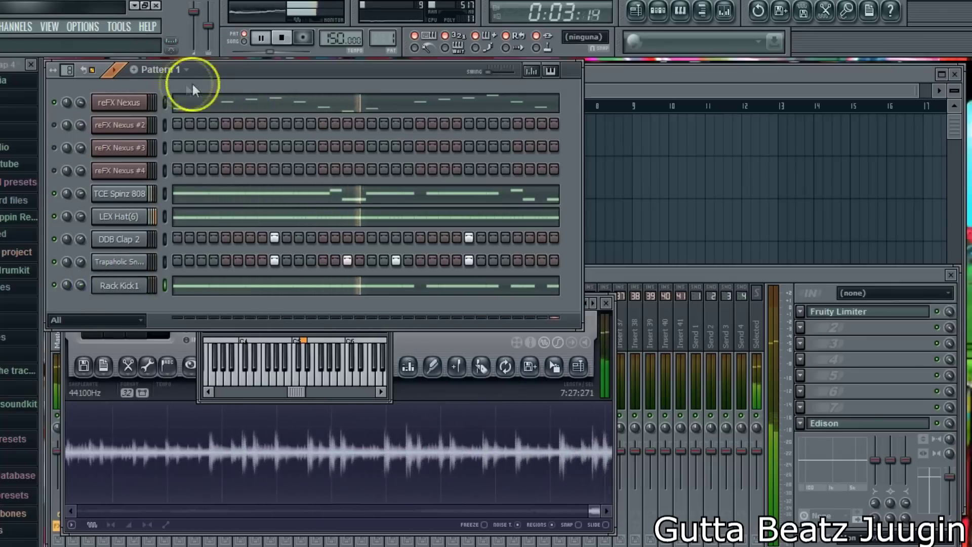
Step: Copy the reFX Nexus melody pattern into the reFX Nexus #2 channel and leave only that channel enabled
right_click(116, 103)
click(290, 187)
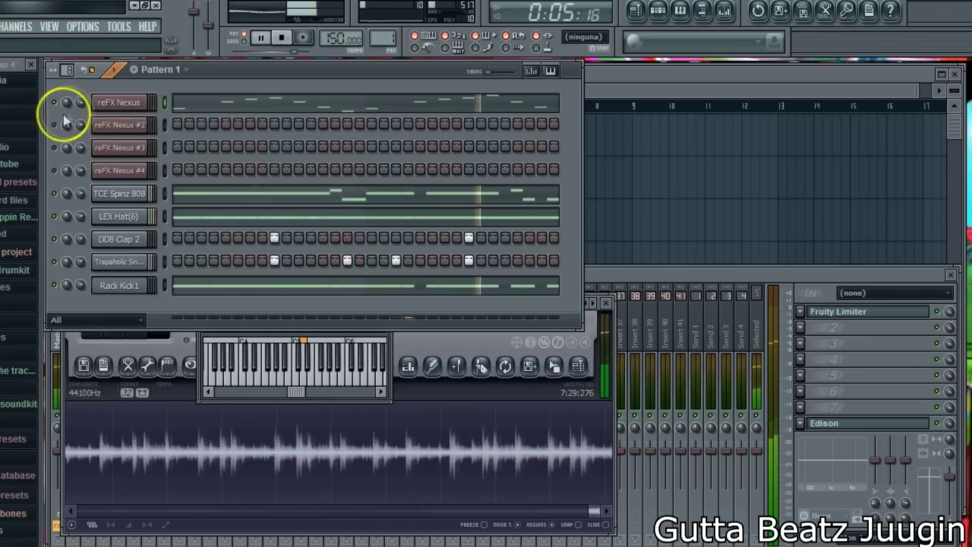
click(59, 130)
key(space)
right_click(146, 121)
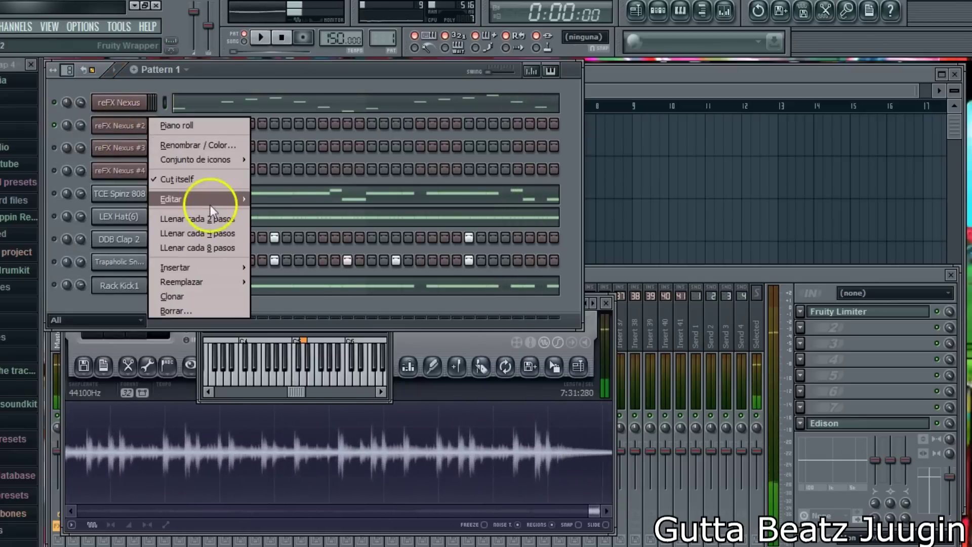
mouse_move(211, 200)
click(274, 226)
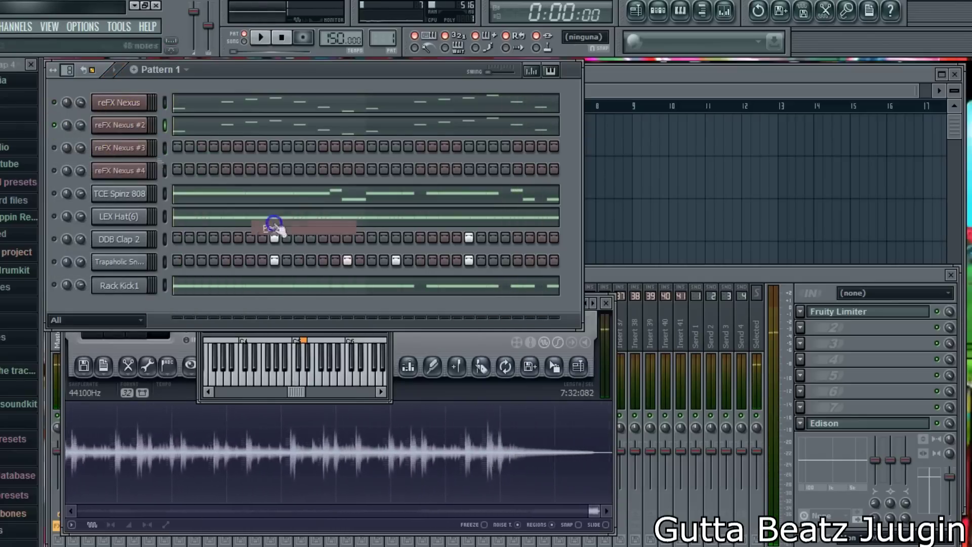
Step: Open the reFX Nexus #2 plugin and load the AR Simple Mutes preset from the Arpeggios category
click(119, 125)
click(222, 174)
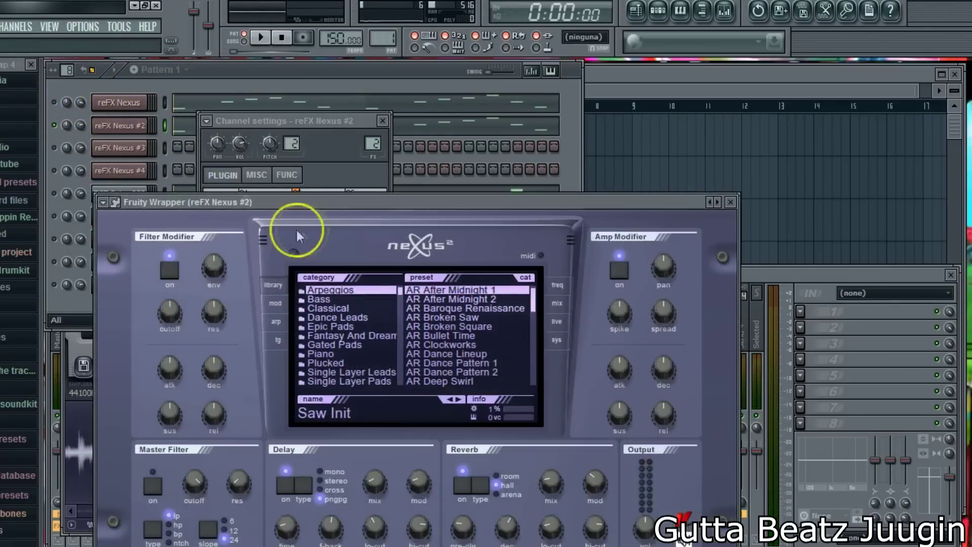
drag(312, 205, 440, 59)
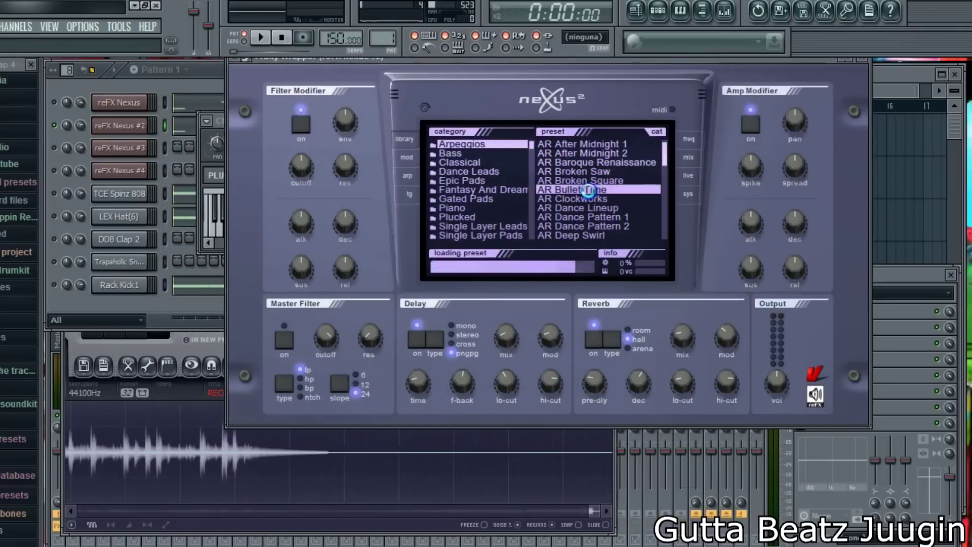
drag(664, 158, 664, 197)
click(620, 220)
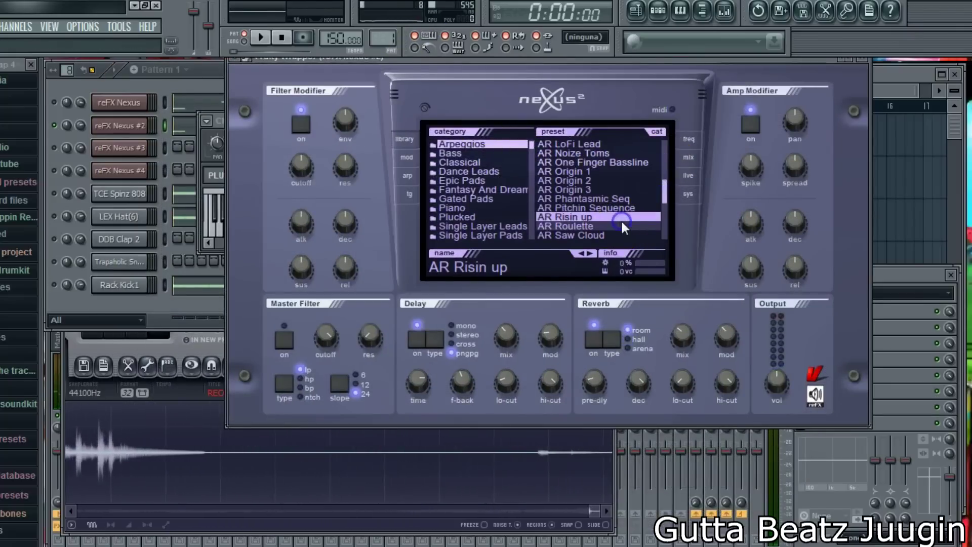
click(620, 208)
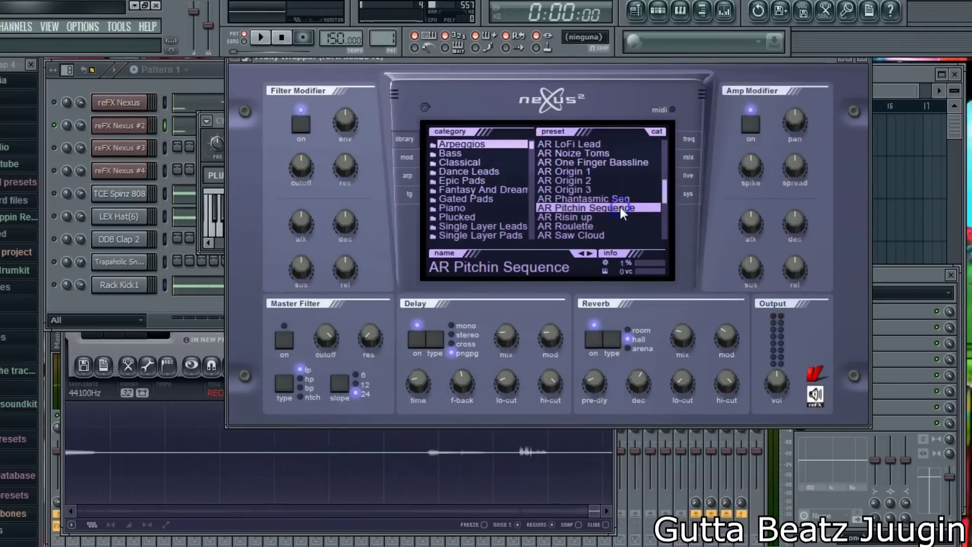
scroll(620, 207, down, 3)
click(605, 199)
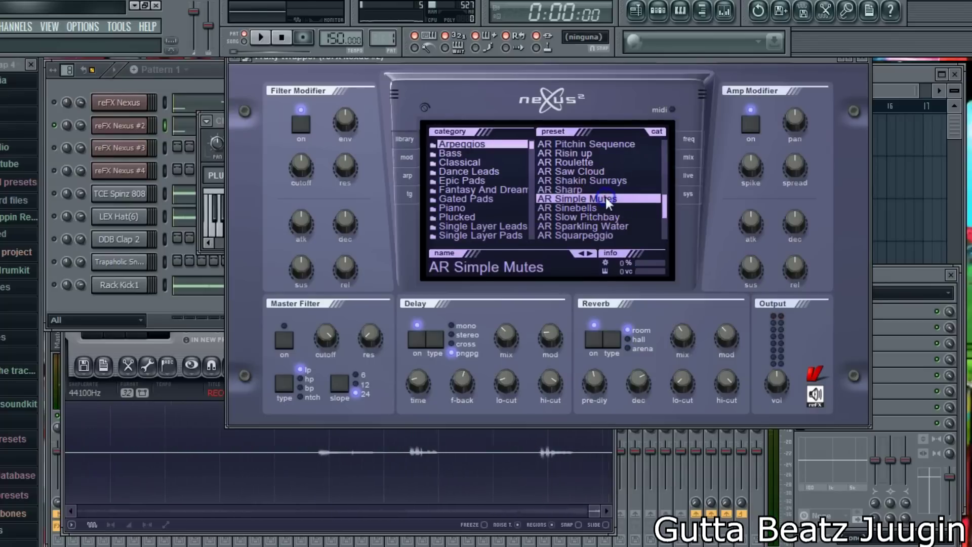
Step: Stack the first G5, A5, A#5 and D#5 notes of reFX Nexus #2 above D5 at the pattern's start to form a chord
key(space)
click(188, 99)
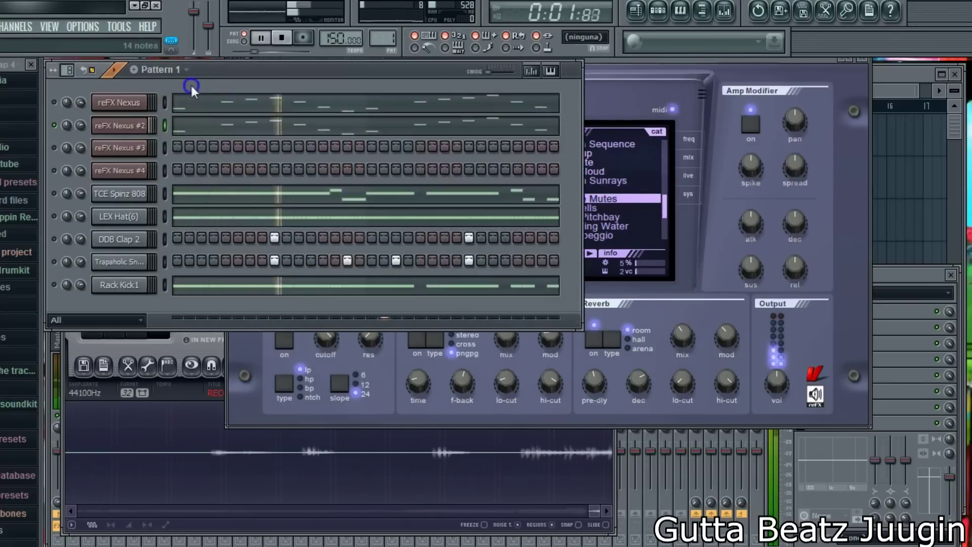
key(F7)
key(space)
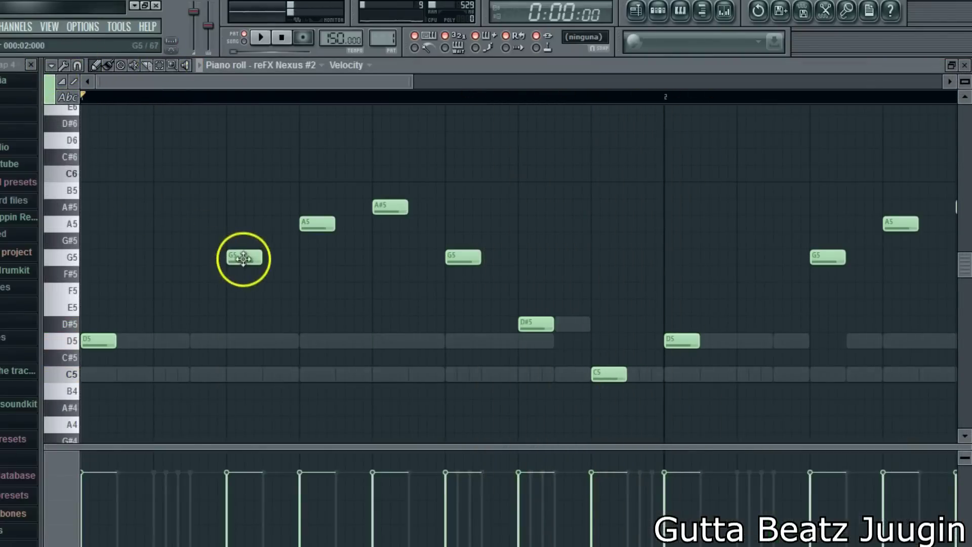
right_click(308, 226)
right_click(390, 208)
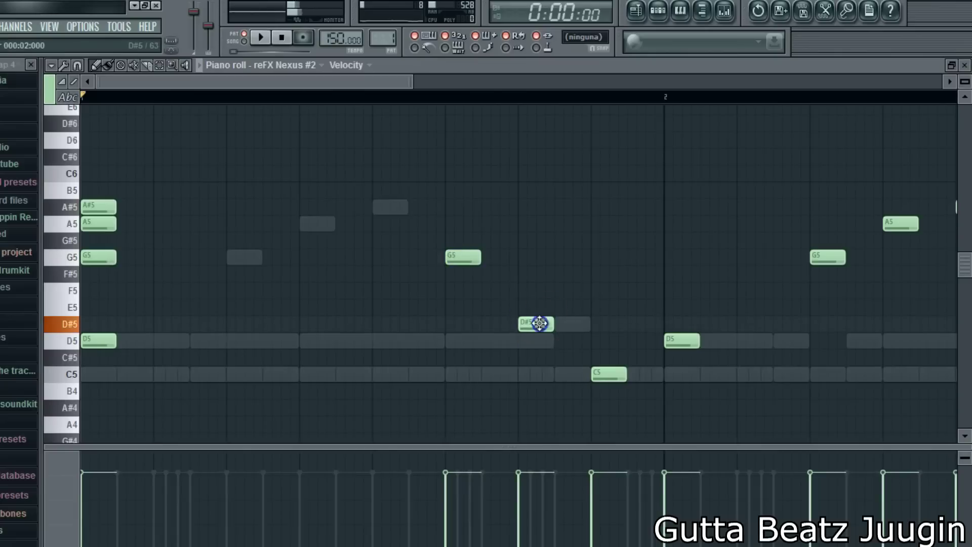
drag(540, 323, 73, 322)
Step: Delete the remaining melody notes of reFX Nexus #2, keeping only the stacked chord at the start
right_click(463, 256)
key(space)
right_click(609, 374)
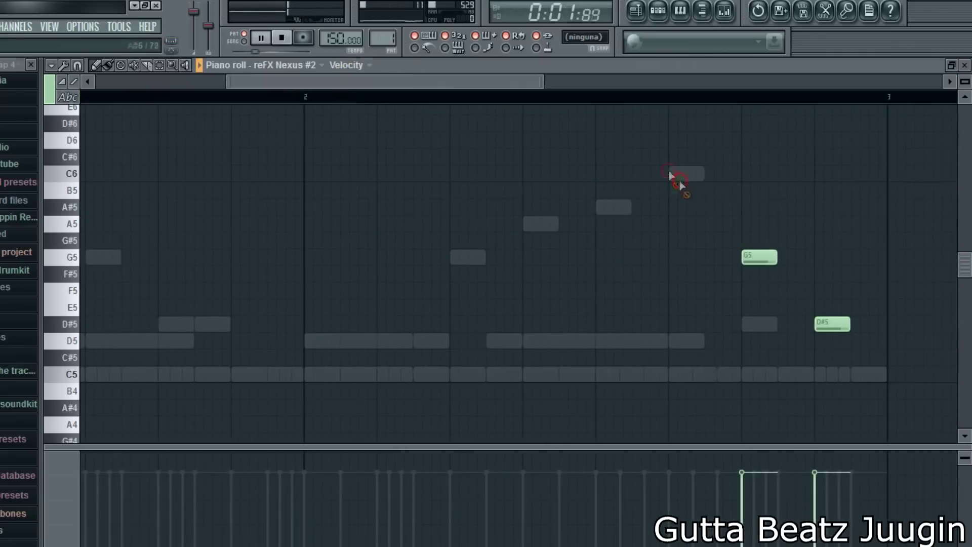
drag(302, 104, 71, 82)
Step: Stretch all the reFX Nexus #2 chord notes to one full bar
key(ctrl+a)
drag(116, 207, 662, 258)
click(218, 147)
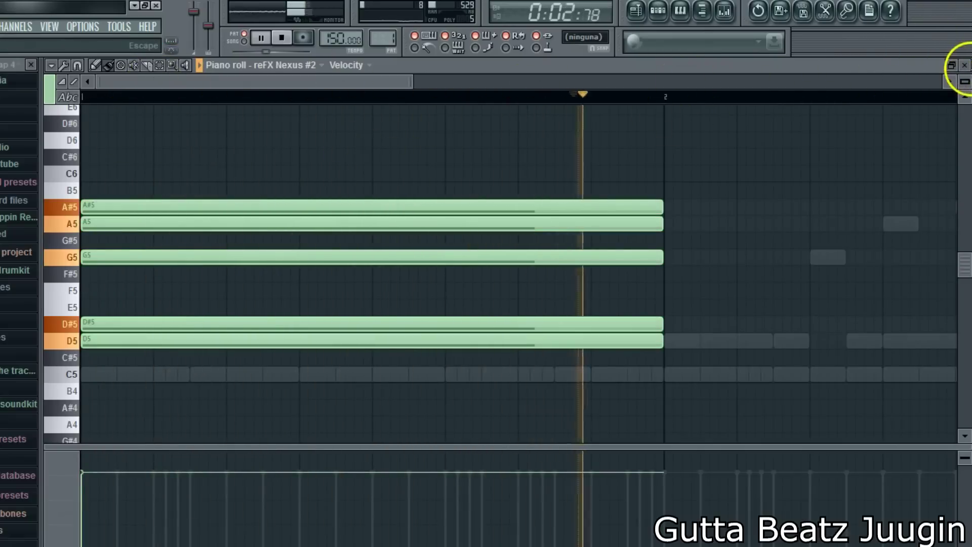
Step: Duplicate the one-bar reFX Nexus #2 chord into the second bar and close the piano roll
click(964, 65)
click(200, 123)
click(51, 66)
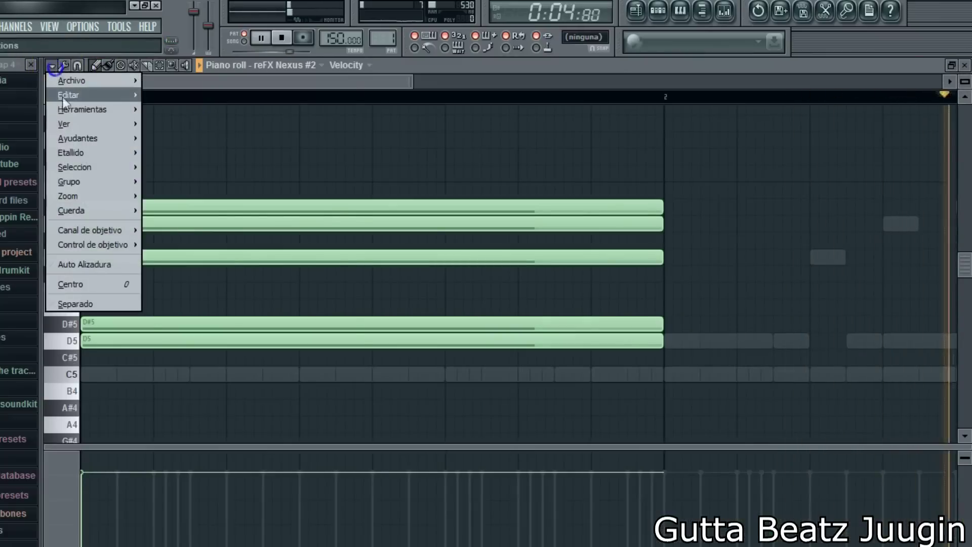
mouse_move(91, 95)
click(196, 136)
click(964, 65)
Step: Switch off the delay of the AR Simple Mutes preset and check its modulation and arpeggiator settings
click(596, 198)
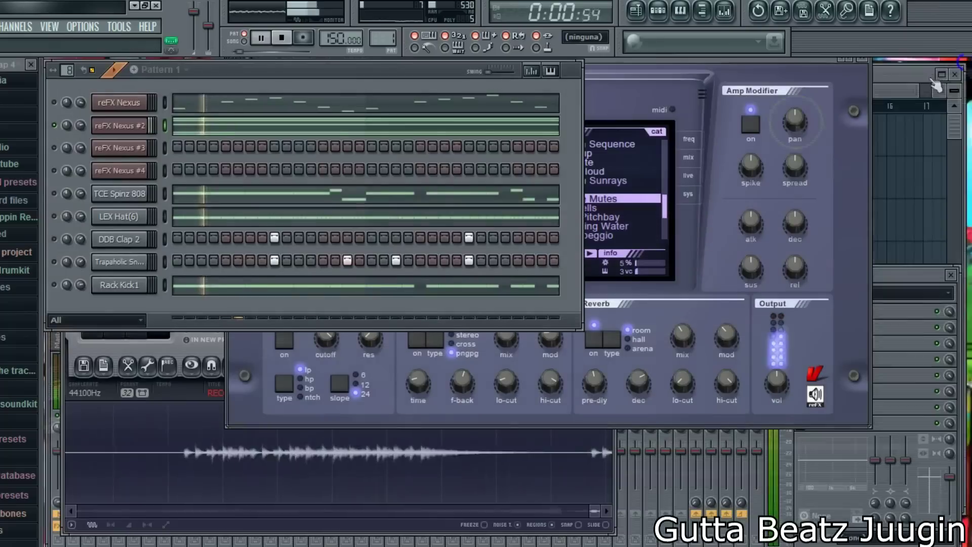
click(406, 157)
click(454, 327)
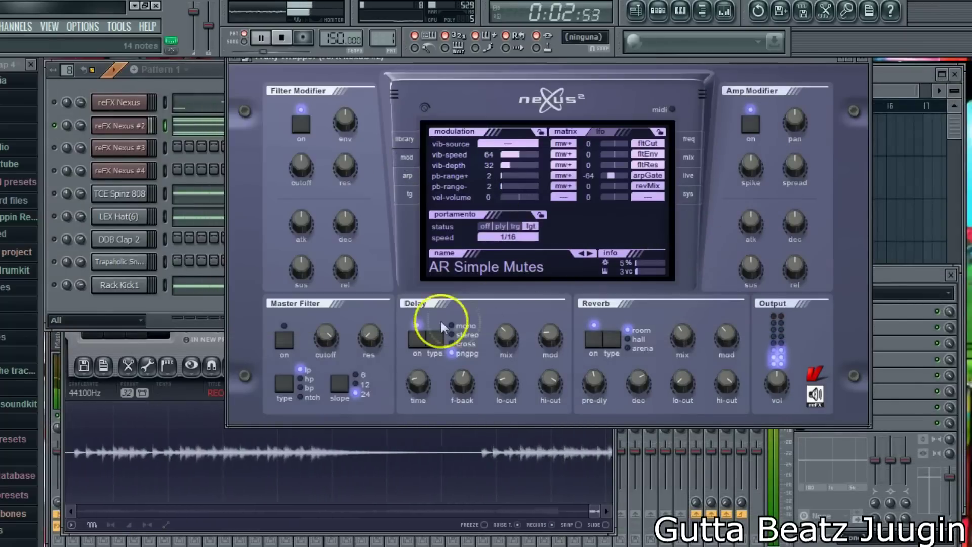
click(407, 175)
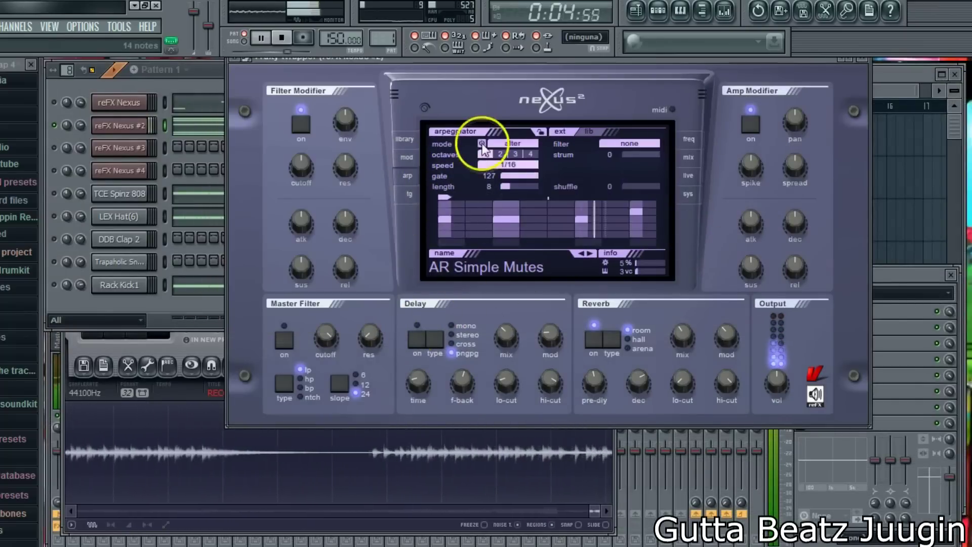
click(404, 139)
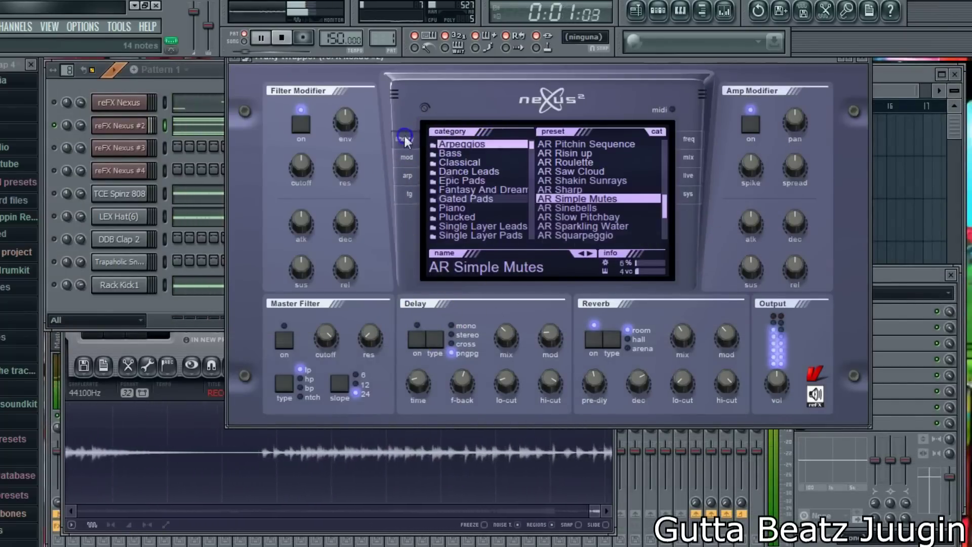
Step: Load the AR Squarpeggio preset in reFX Nexus #2 and audition its oscillators in the mix settings, switching oscillator 1 off
click(591, 235)
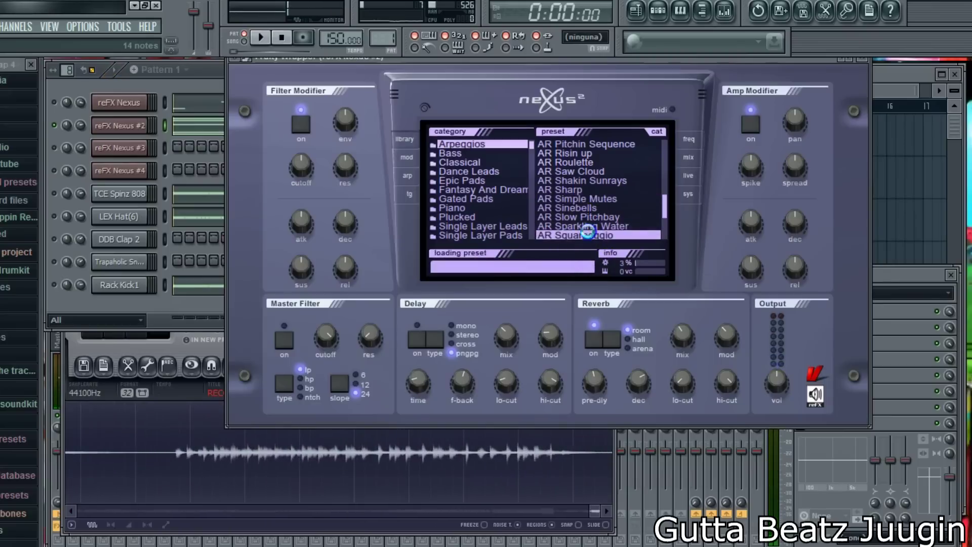
key(space)
scroll(597, 223, down, 3)
click(686, 157)
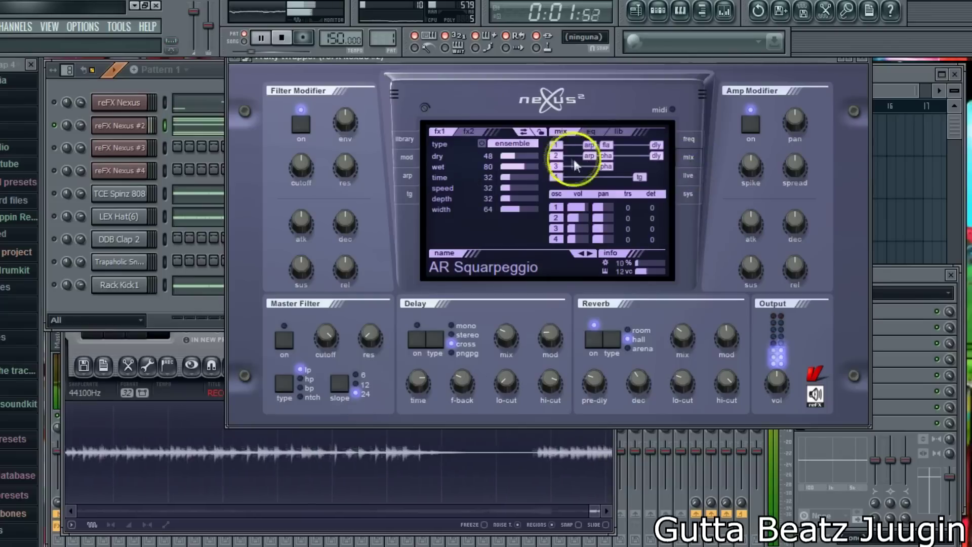
key(space)
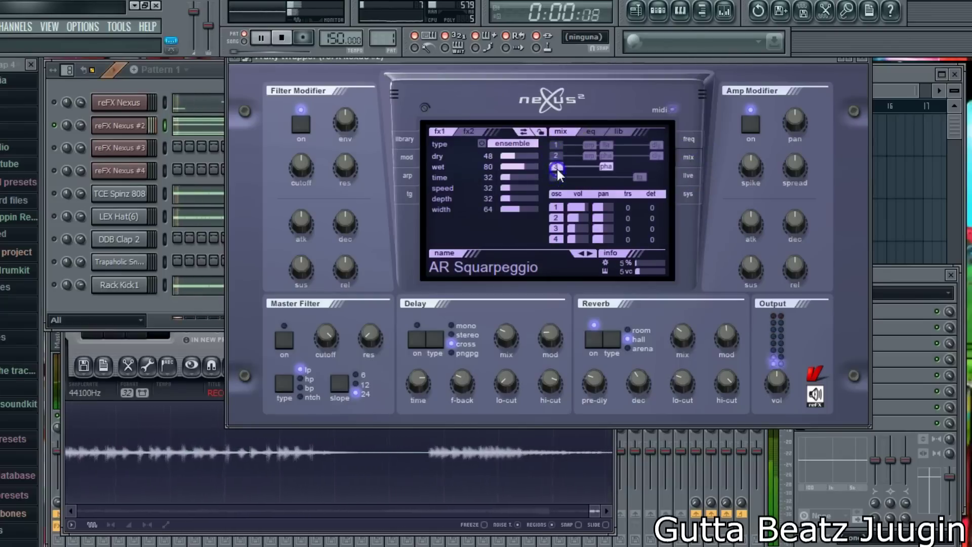
key(space)
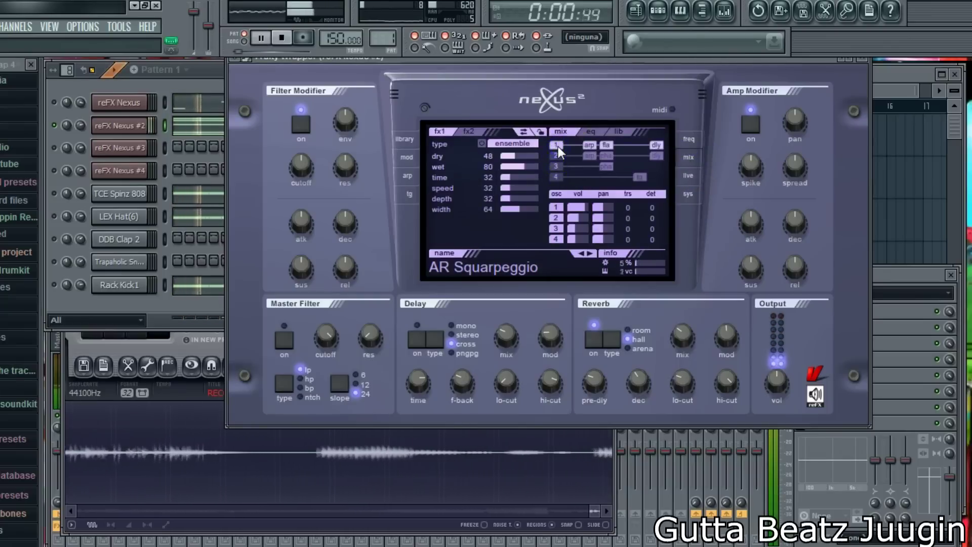
click(557, 178)
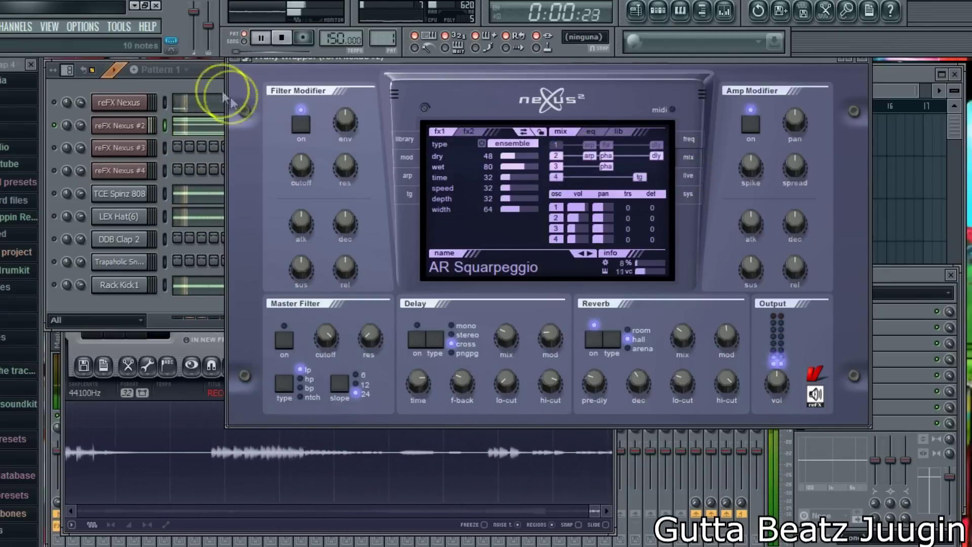
Step: Unmute the reFX Nexus melody channel and adjust the volume of reFX Nexus #2 against it
click(63, 90)
click(79, 126)
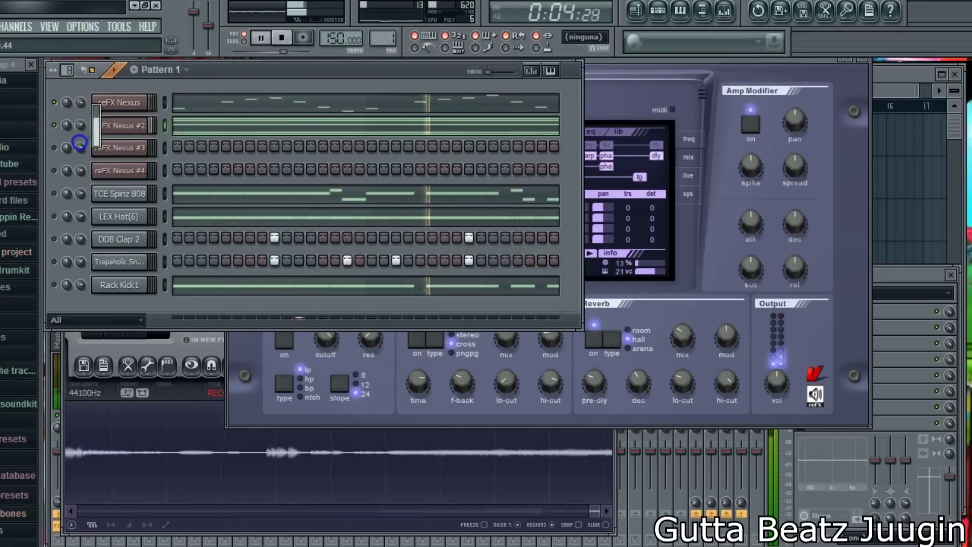
Step: Leave only oscillator 3 active in the AR Squarpeggio preset and readjust the reFX Nexus #2 channel volume
click(692, 193)
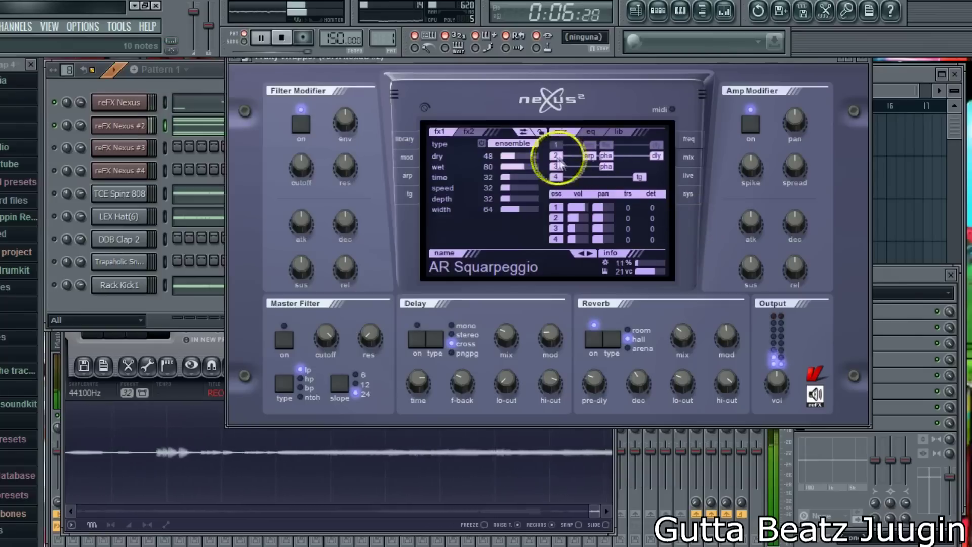
key(space)
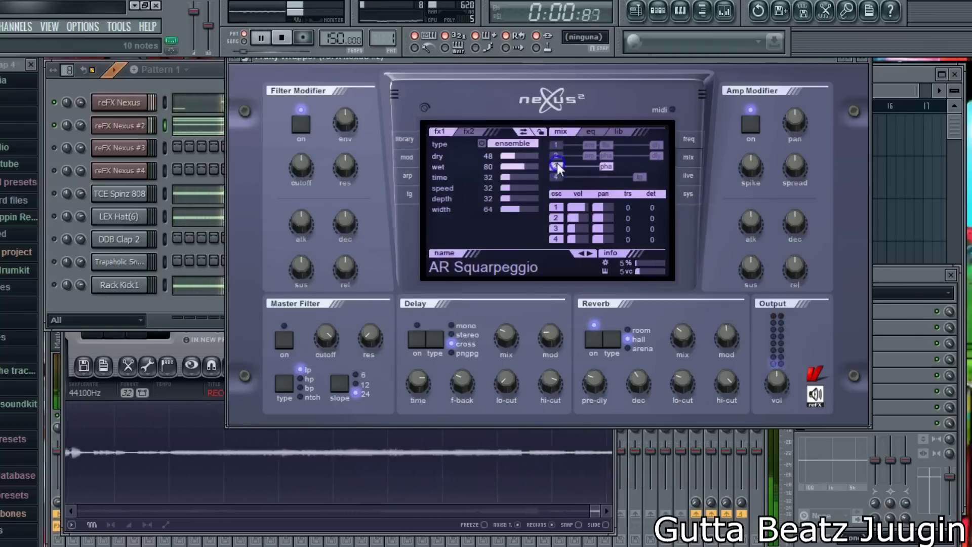
click(404, 140)
click(88, 126)
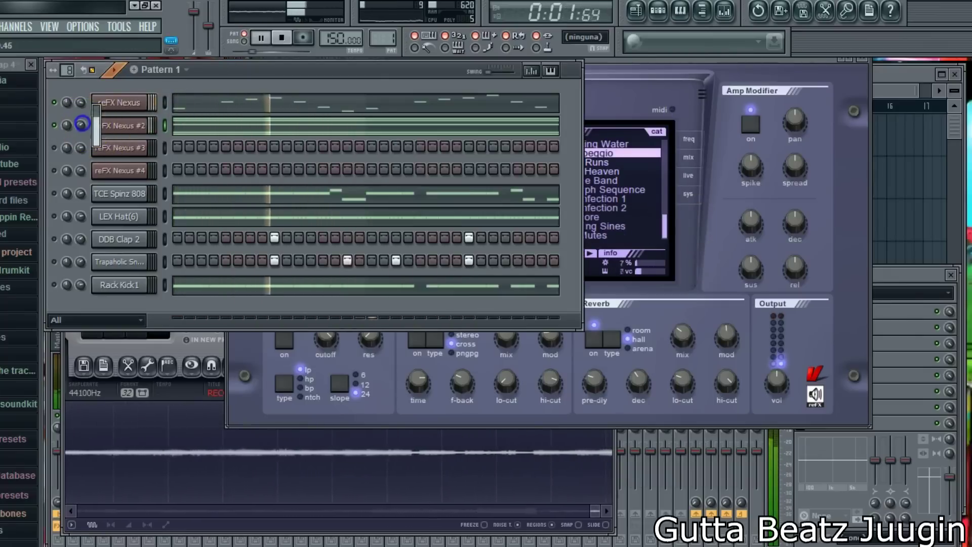
Step: Rework the reFX Nexus #2 chord notes in the piano roll and close it
click(192, 126)
key(ctrl+a)
click(109, 66)
drag(137, 342, 622, 204)
click(964, 65)
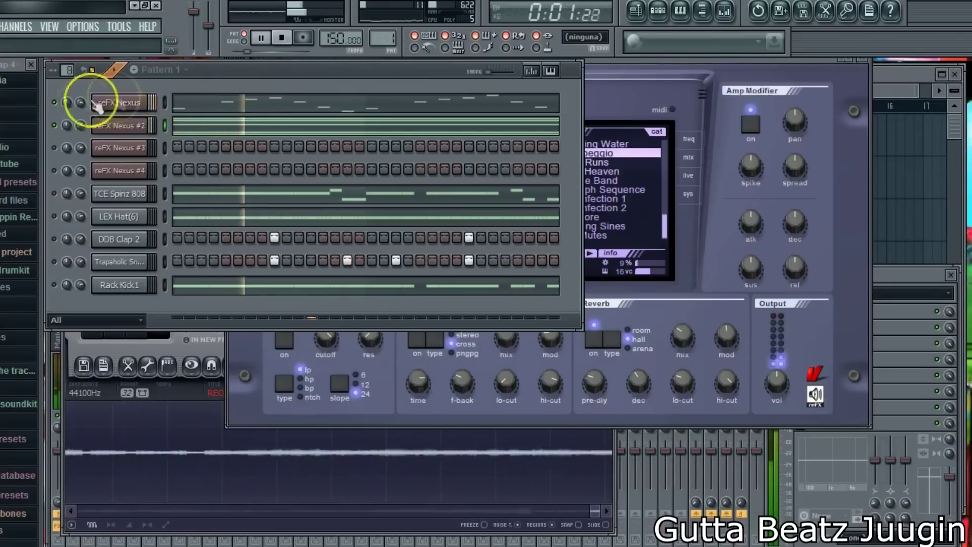
Step: Enable all channels again so the full beat plays together
click(55, 101)
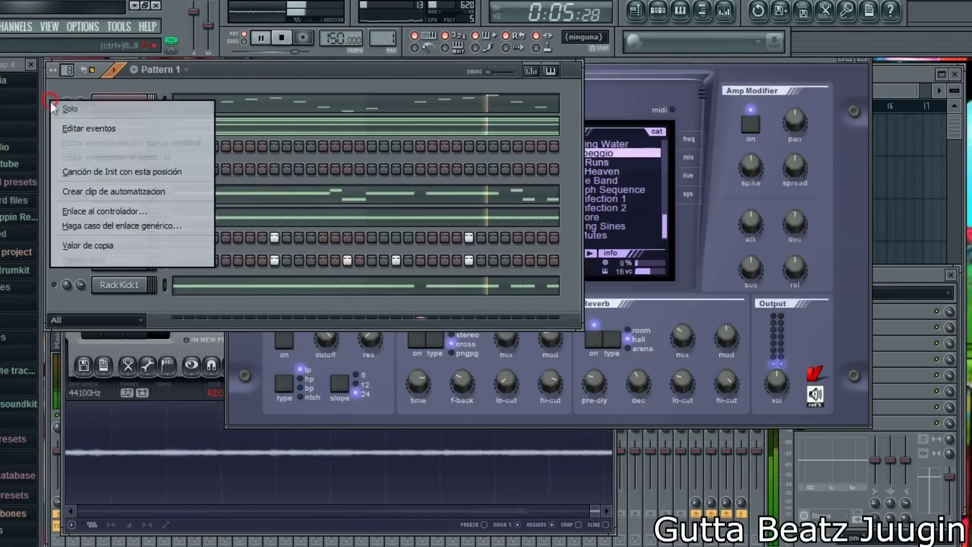
right_click(55, 102)
click(215, 74)
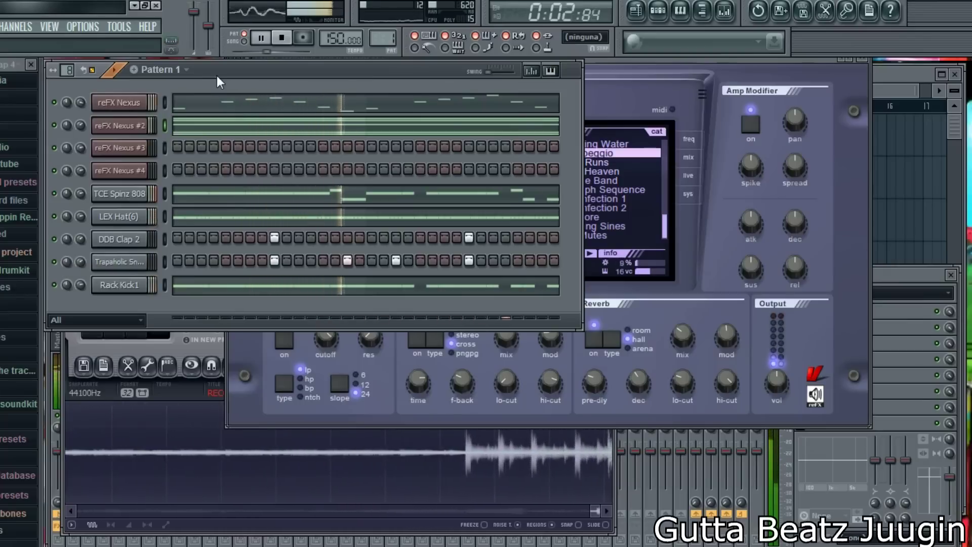
right_click(148, 98)
click(172, 119)
text(IGHTIGHTIGHT)
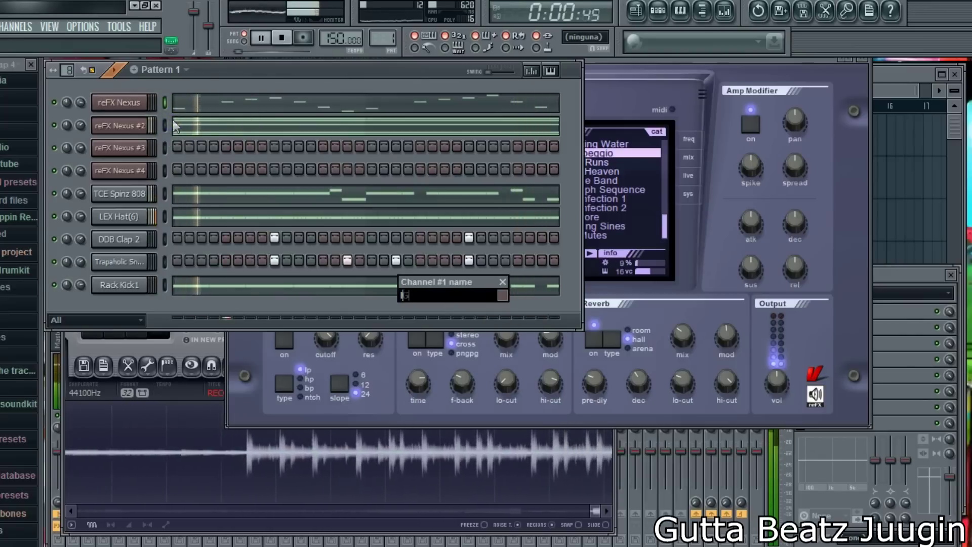
text(IGHTIGHTIGH)
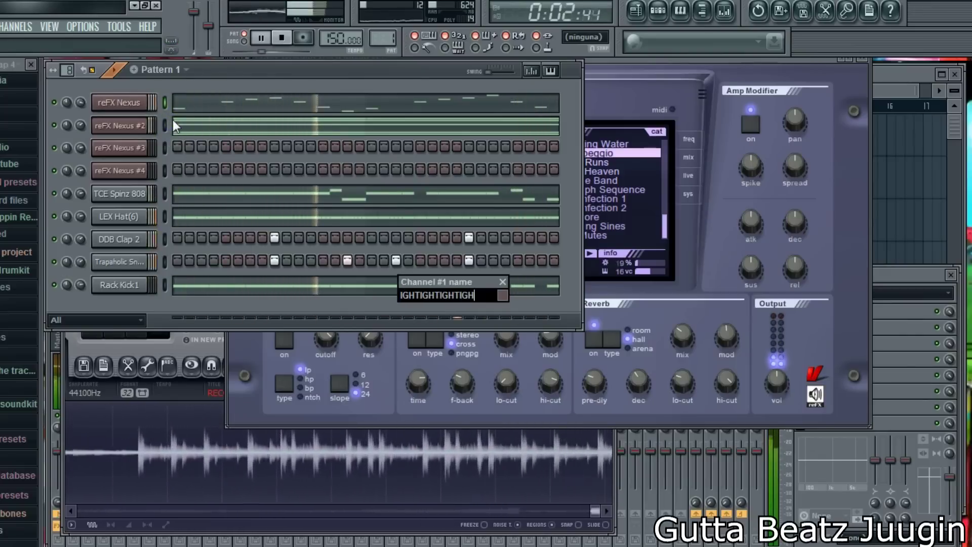
click(479, 286)
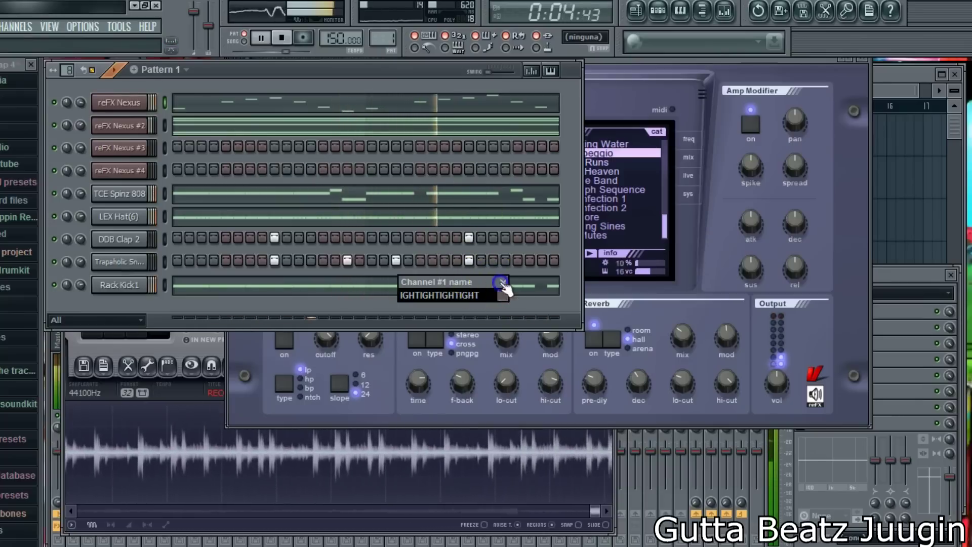
click(501, 282)
Step: Add the Pizzicato Strings soundfont from the browser as a new channel and open its piano roll
scroll(18, 254, down, 4)
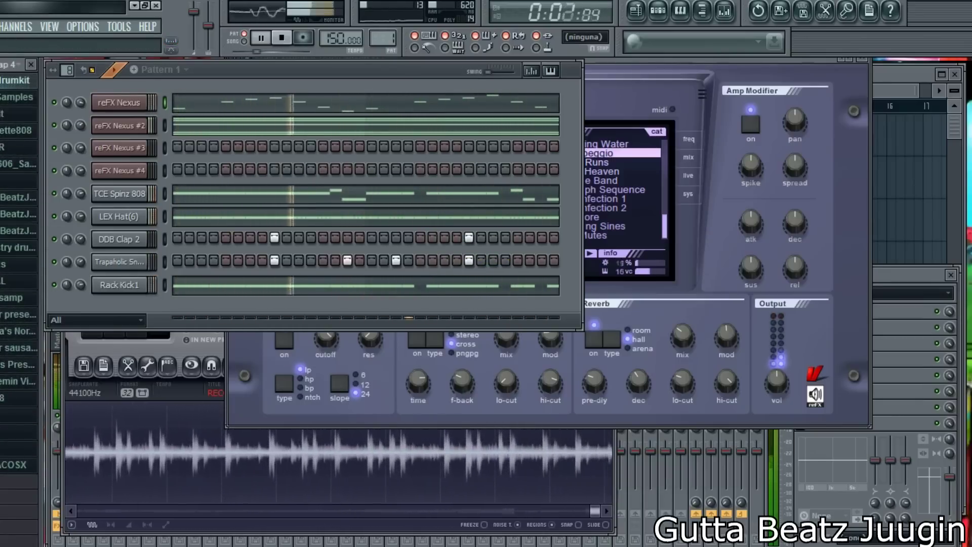
scroll(18, 303, down, 8)
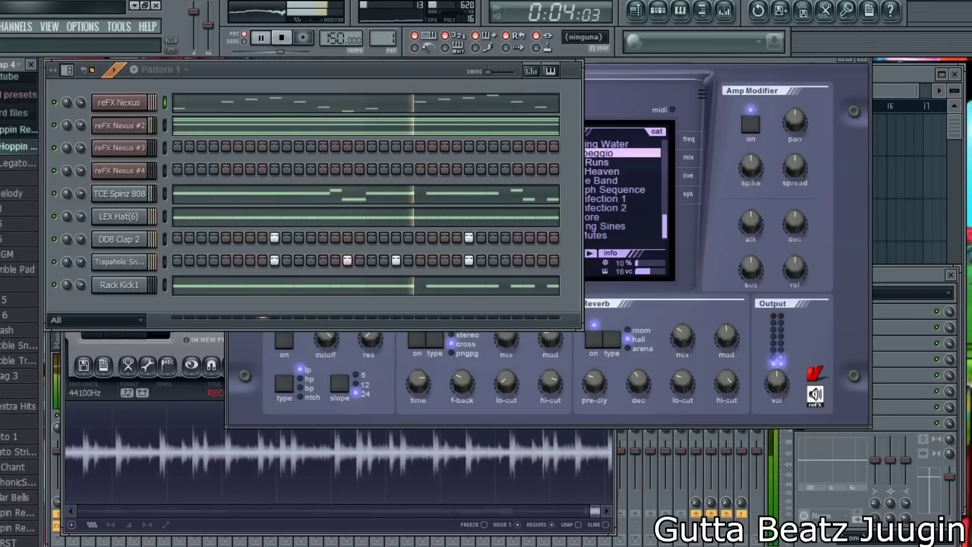
scroll(19, 304, down, 4)
drag(116, 319, 118, 306)
right_click(133, 319)
click(144, 311)
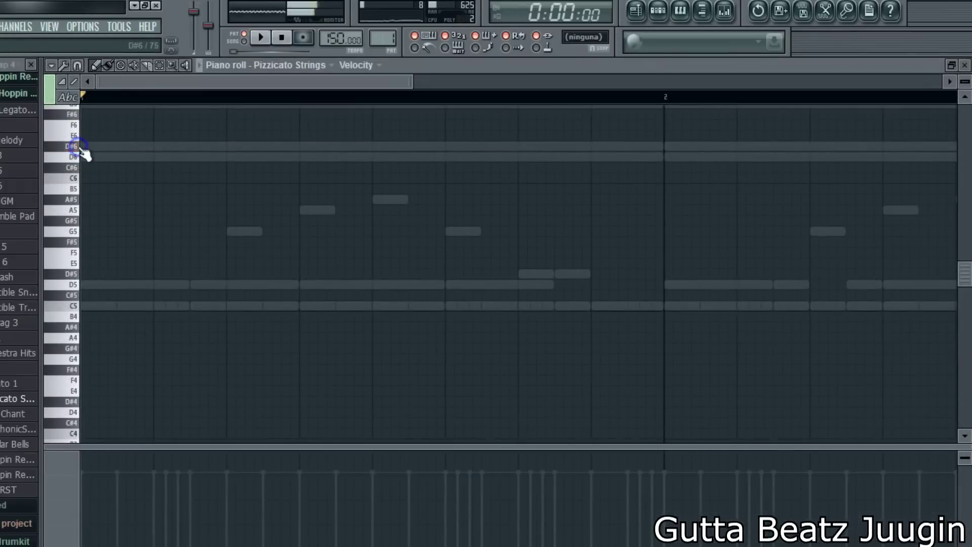
Step: Draw eight equal notes over the first half of bar 1 in Pizzicato Strings: A6, A6, A6, A#6, A#6, A6, G6, D6
scroll(81, 152, up, 3)
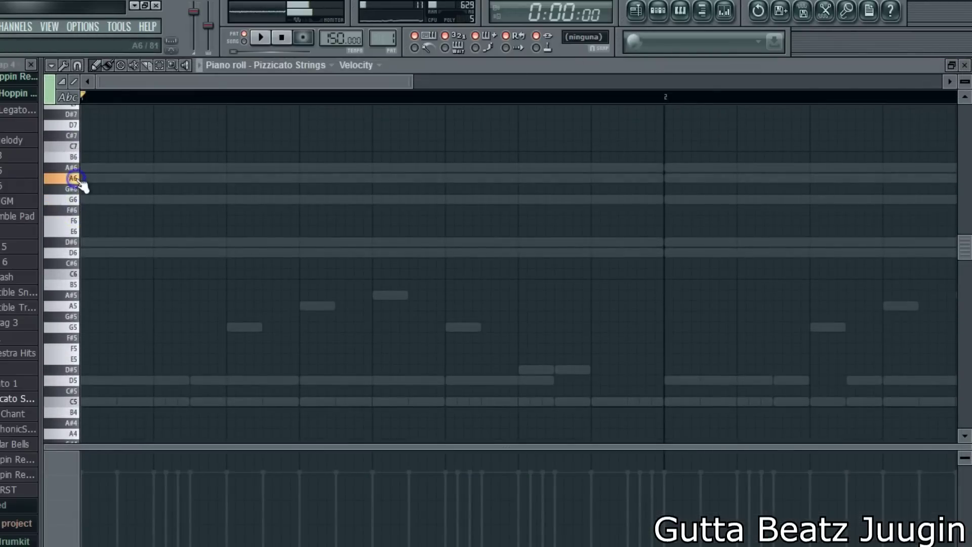
click(86, 178)
key(space)
drag(663, 179, 115, 180)
click(107, 65)
key(space)
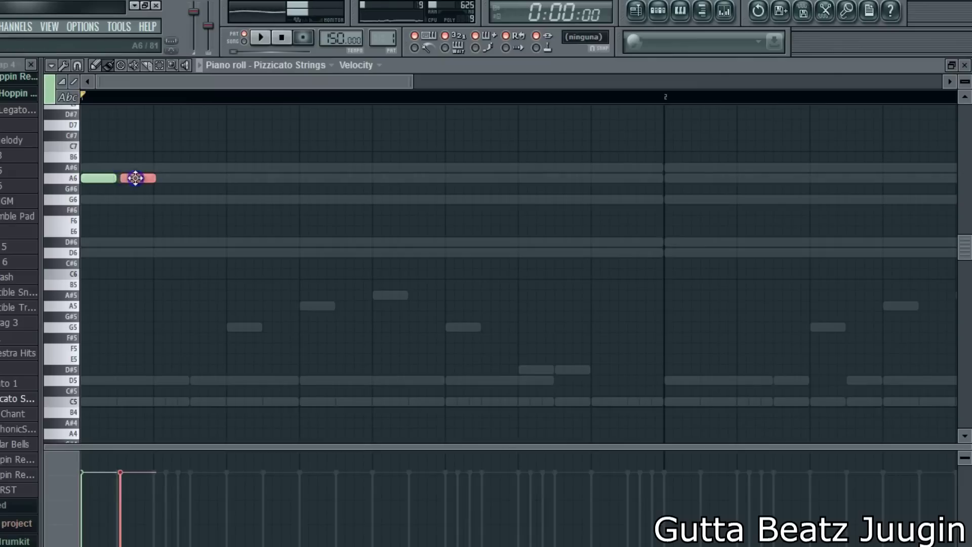
mouse_move(181, 178)
mouse_down()
mouse_move(197, 167)
mouse_move(272, 167)
mouse_move(282, 182)
mouse_up()
key(space)
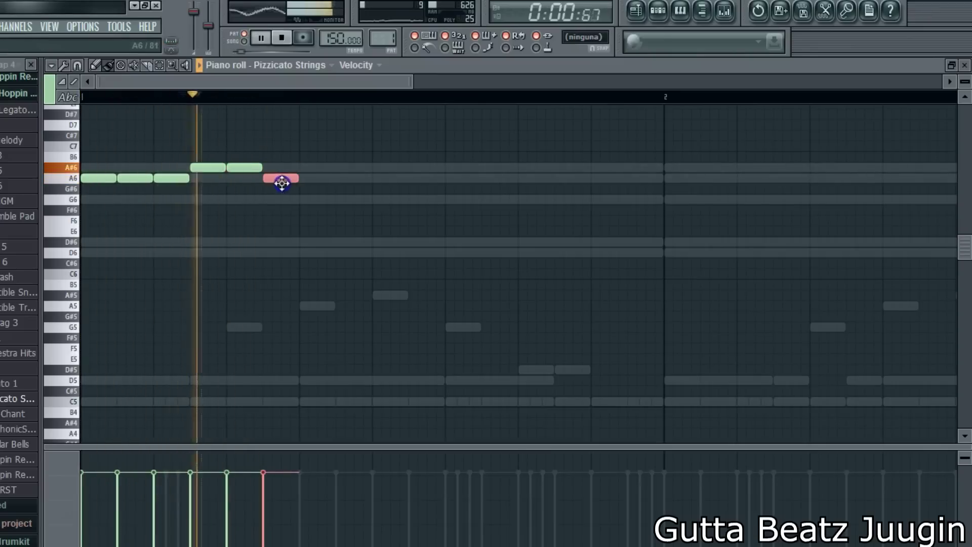
click(303, 199)
mouse_move(341, 232)
mouse_down()
mouse_move(337, 245)
mouse_move(354, 198)
mouse_up()
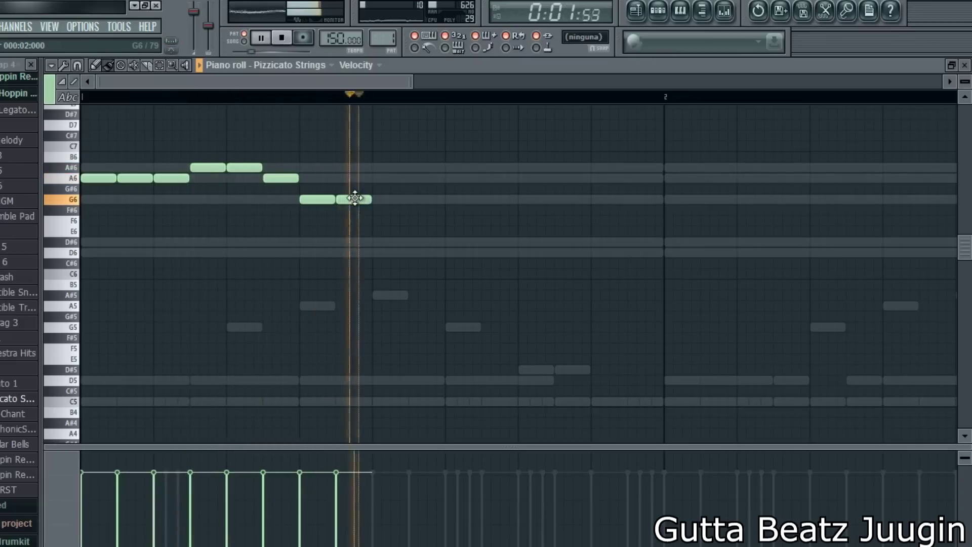
drag(355, 198, 352, 253)
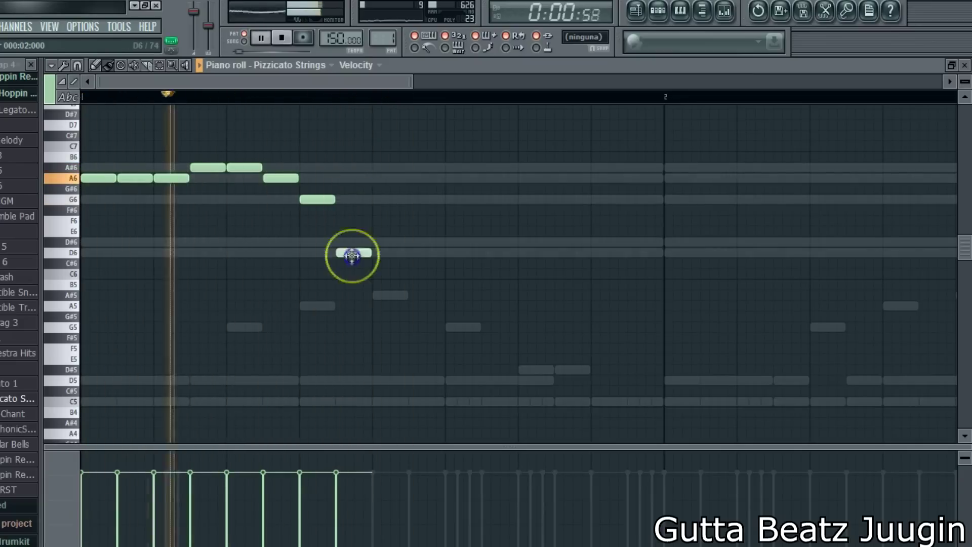
Step: Duplicate the eight-note Pizzicato Strings phrase until it fills the pattern, and mute that channel back in the channel rack
click(52, 65)
mouse_move(75, 95)
click(174, 137)
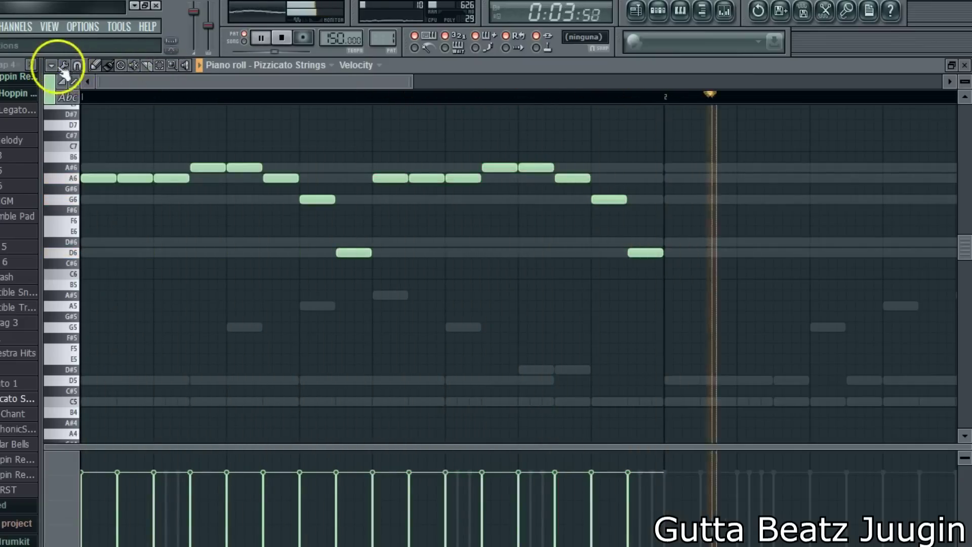
click(53, 65)
click(187, 138)
click(951, 65)
click(80, 284)
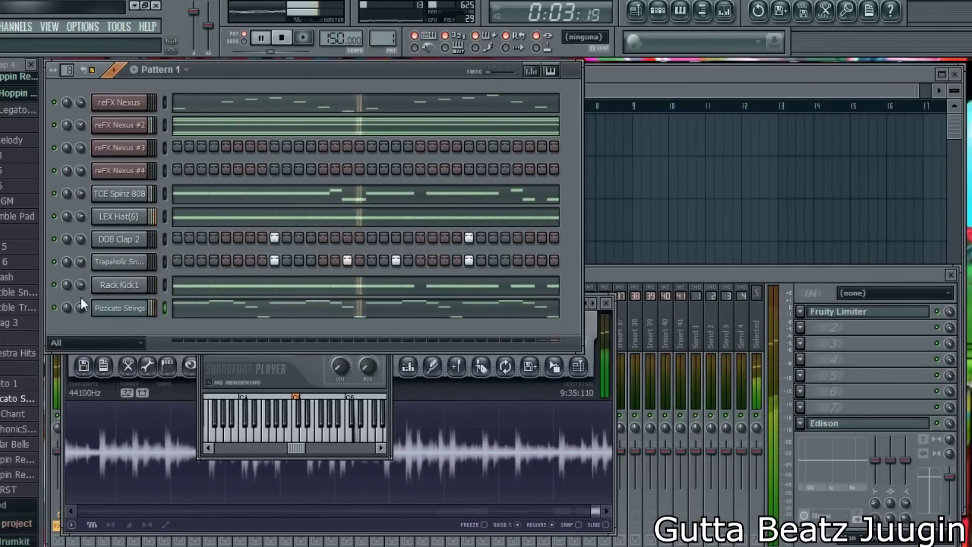
click(56, 308)
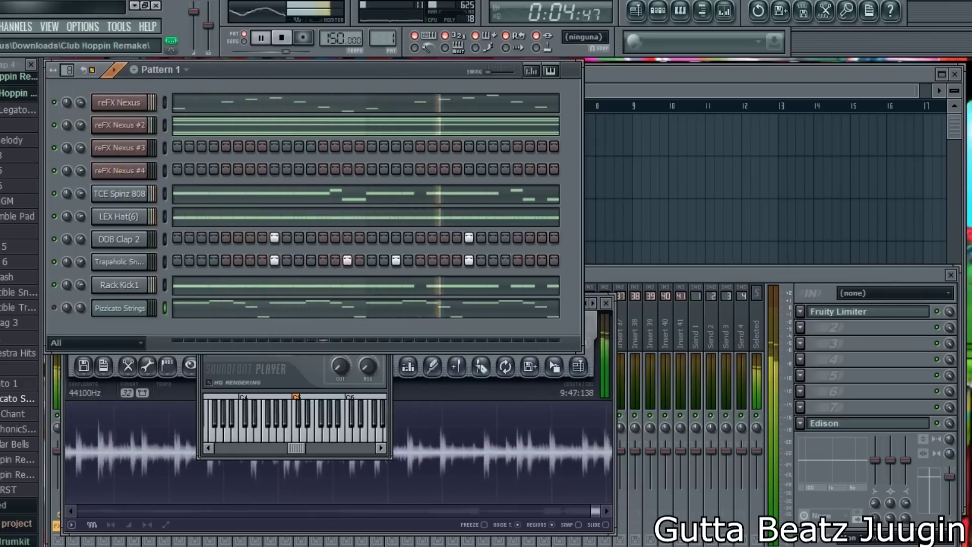
Step: Find the OPEN HAT sample in the browser and add it as a new channel below Pizzicato Strings
scroll(19, 202, down, 7)
scroll(19, 202, down, 6)
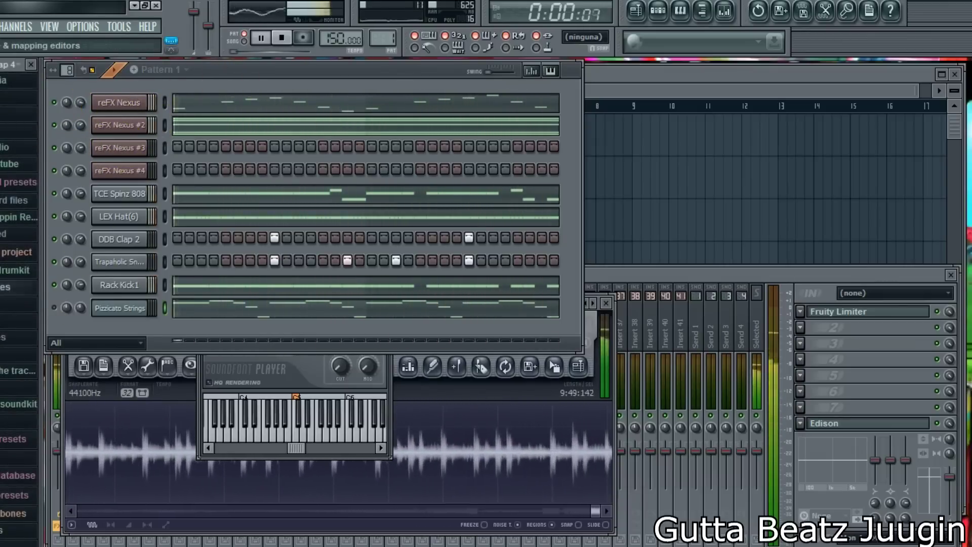
scroll(19, 202, down, 6)
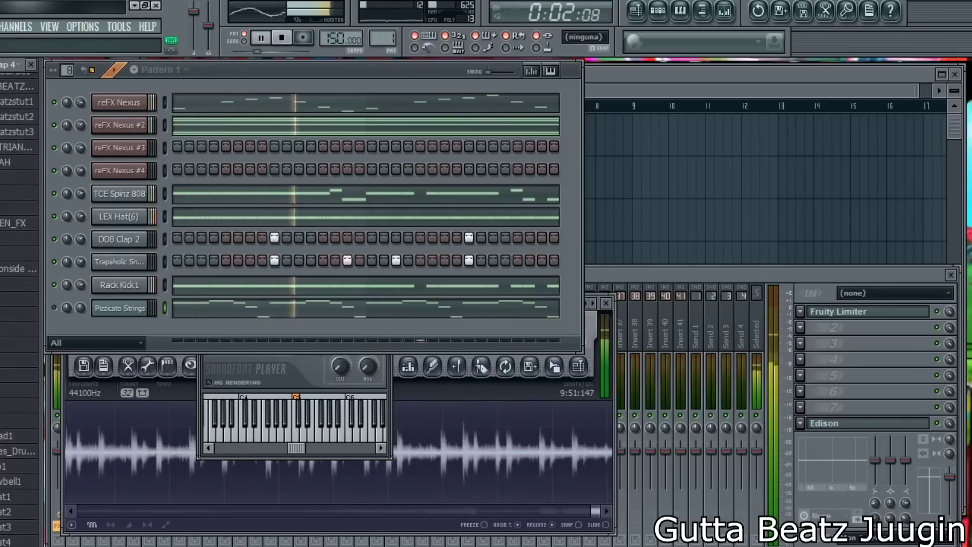
scroll(18, 202, down, 6)
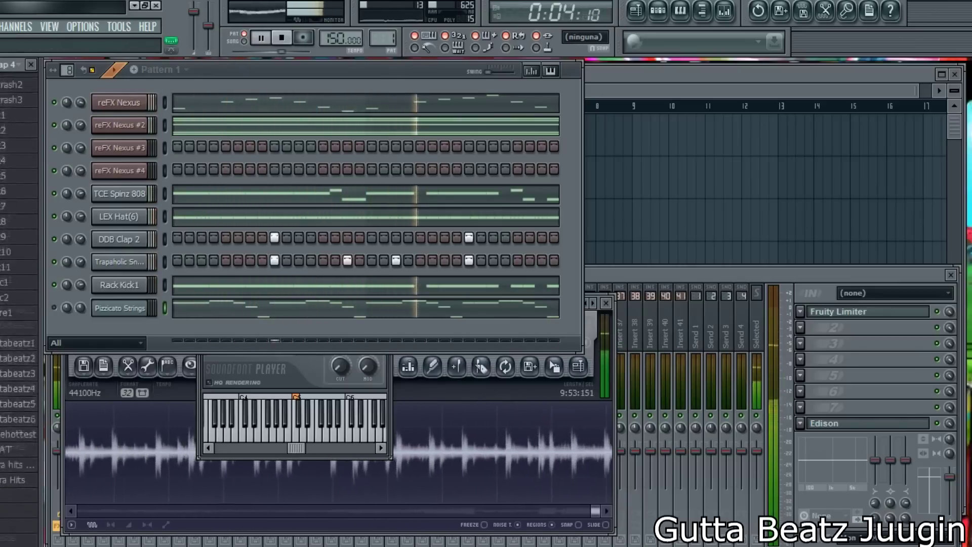
drag(10, 385, 152, 324)
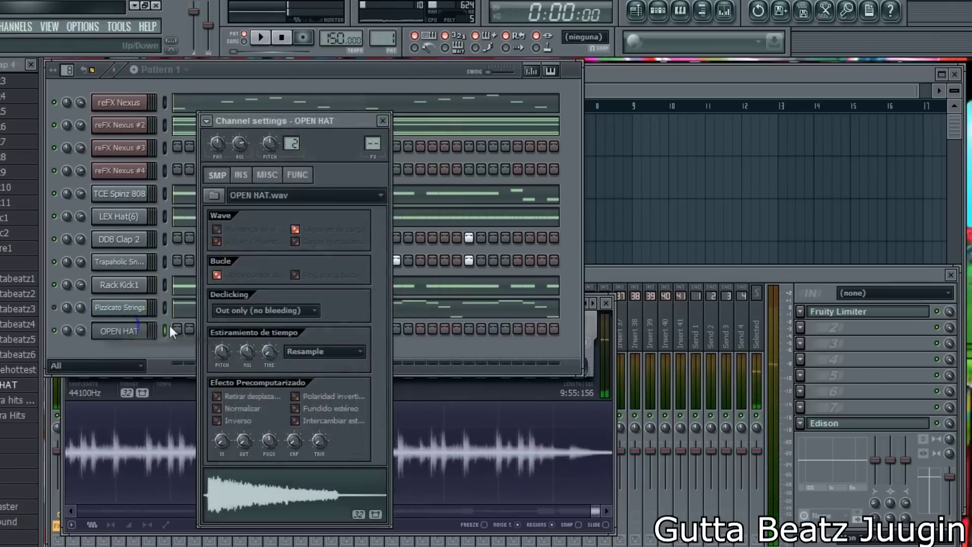
Step: Place OPEN HAT hits on steps 1, 9, 21 and 27 and adjust the channel's volume during playback
click(177, 329)
click(275, 330)
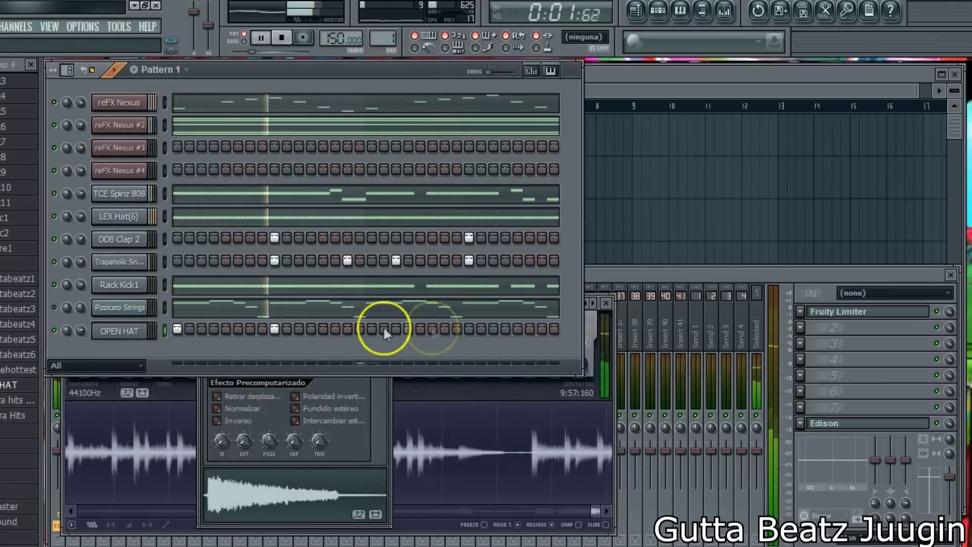
click(421, 330)
key(space)
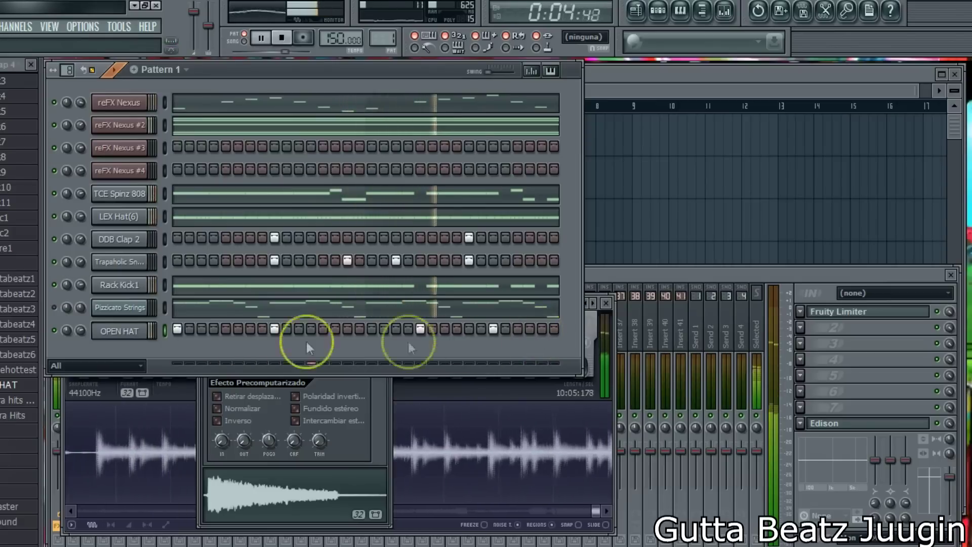
drag(82, 346, 80, 343)
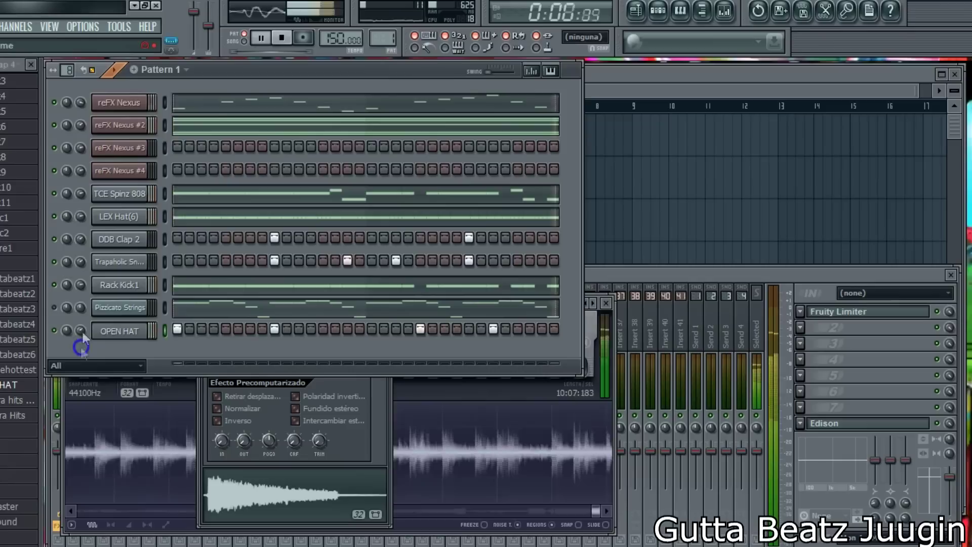
Step: Toggle the Pizzicato Strings channel to compare the beat with and without it
click(55, 307)
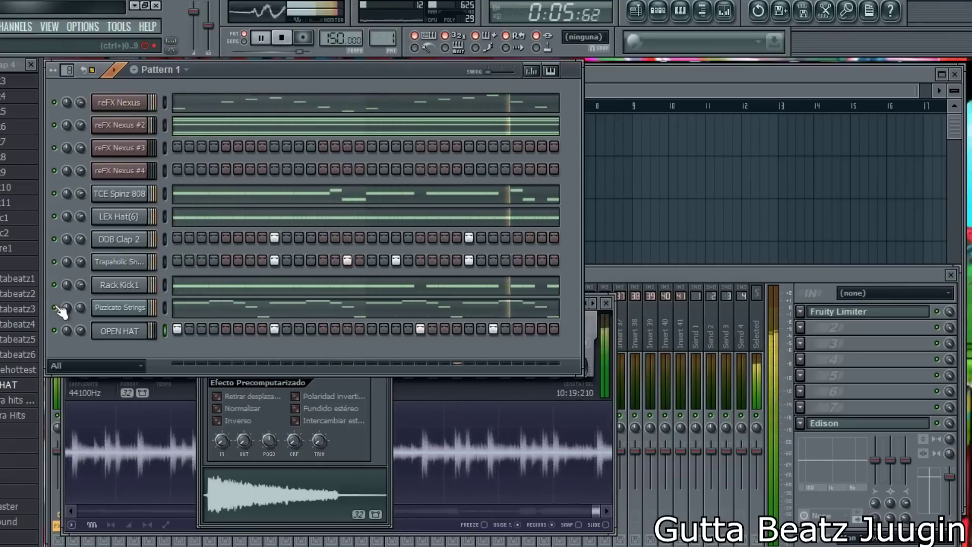
click(55, 307)
Step: Copy the chord notes of reFX Nexus #2 and paste them into the soloed reFX Nexus #3 channel
right_click(134, 143)
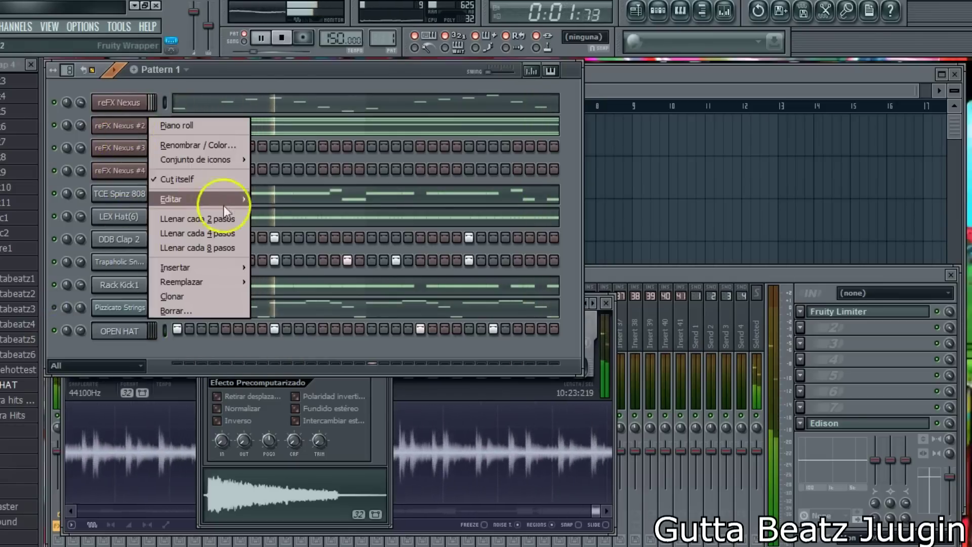
mouse_move(217, 196)
click(269, 207)
key(space)
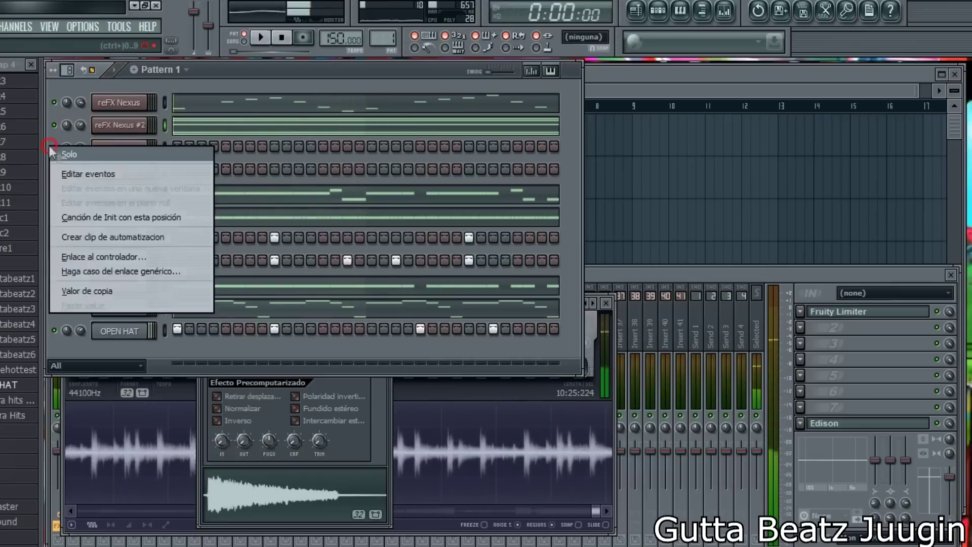
right_click(123, 149)
mouse_move(217, 222)
click(291, 248)
Step: Load the AR Deep Swirl preset from the Arpeggios category in reFX Nexus #3
click(127, 149)
drag(408, 247, 489, 81)
click(523, 236)
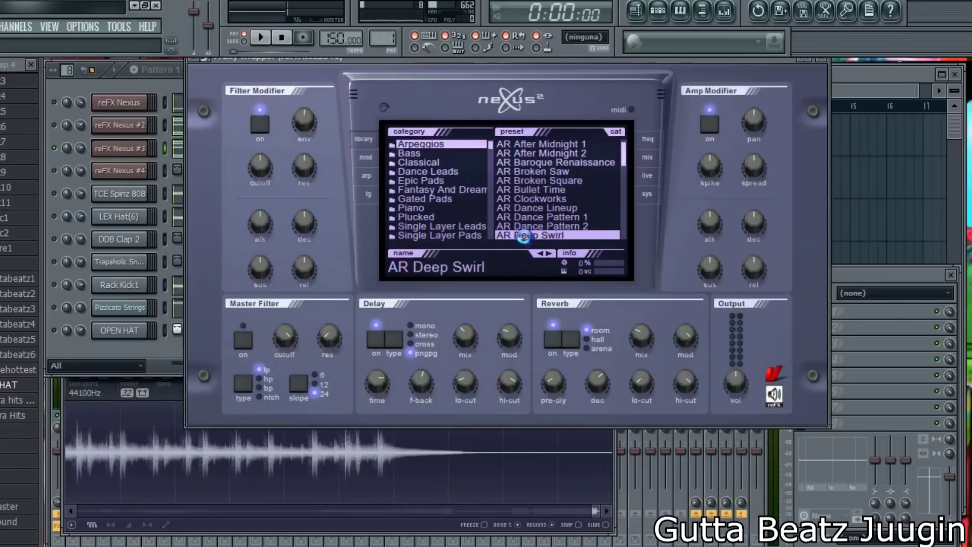
scroll(544, 224, down, 1)
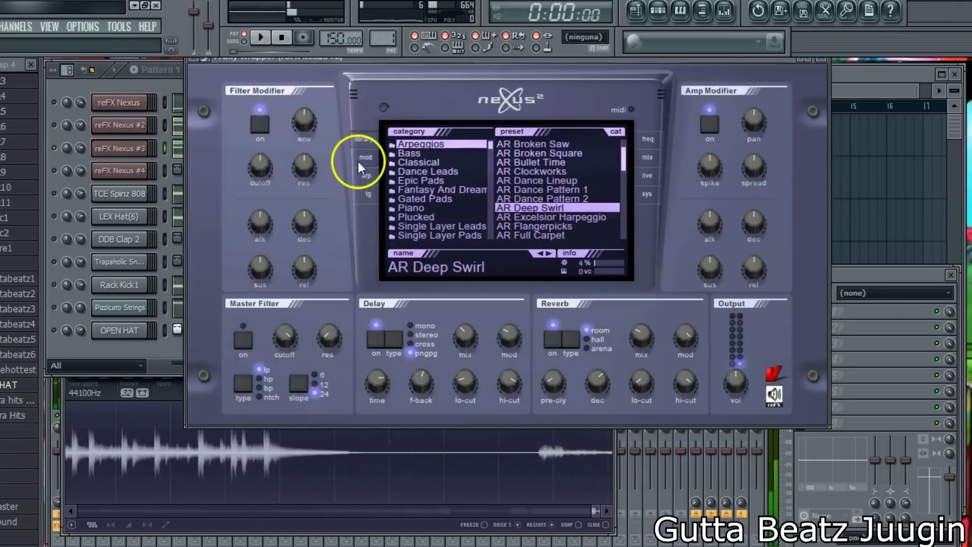
Step: Try different arpeggiator speeds for AR Deep Swirl during playback and settle on 1/8
click(358, 160)
click(369, 173)
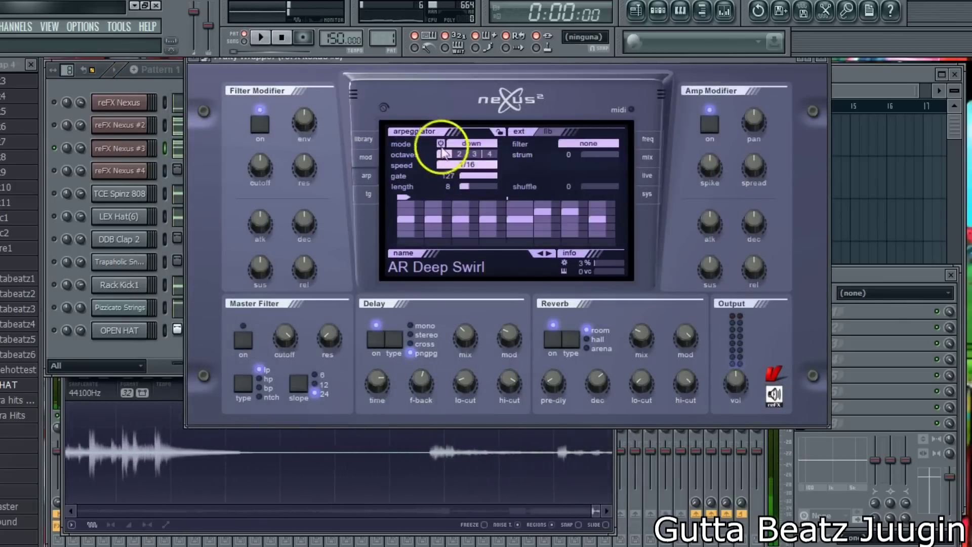
click(476, 163)
click(463, 192)
click(465, 165)
click(462, 234)
key(space)
click(462, 167)
click(463, 221)
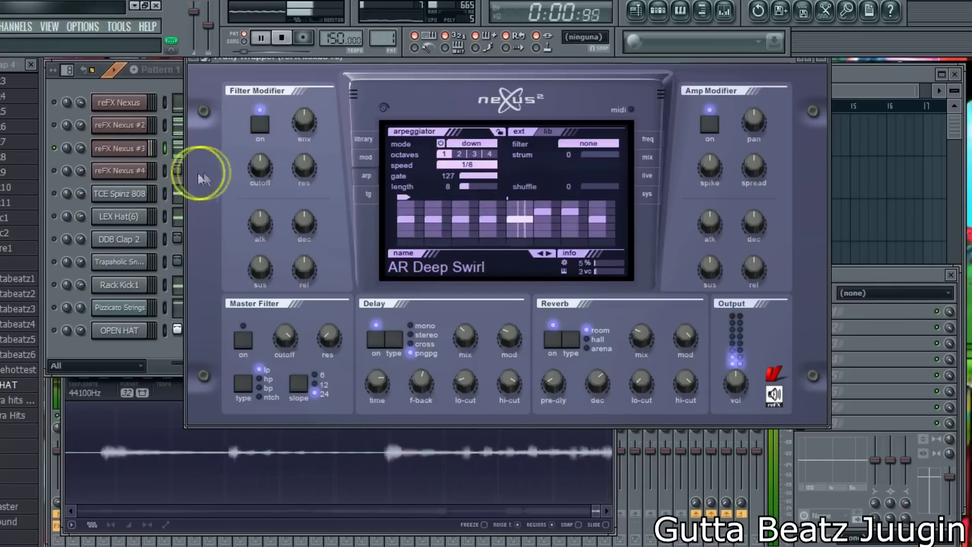
Step: Adjust the reFX Nexus #3 volume and unmute reFX Nexus #2 so both layers play together
click(81, 151)
click(55, 125)
click(235, 52)
Step: Transpose all reFX Nexus #3 chord notes up one octave in the piano roll and close it
click(106, 147)
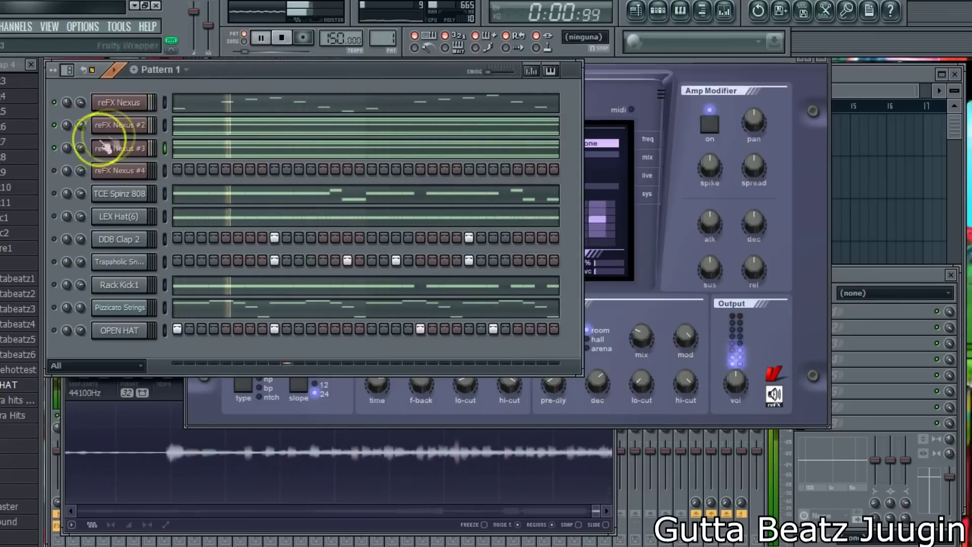
click(148, 147)
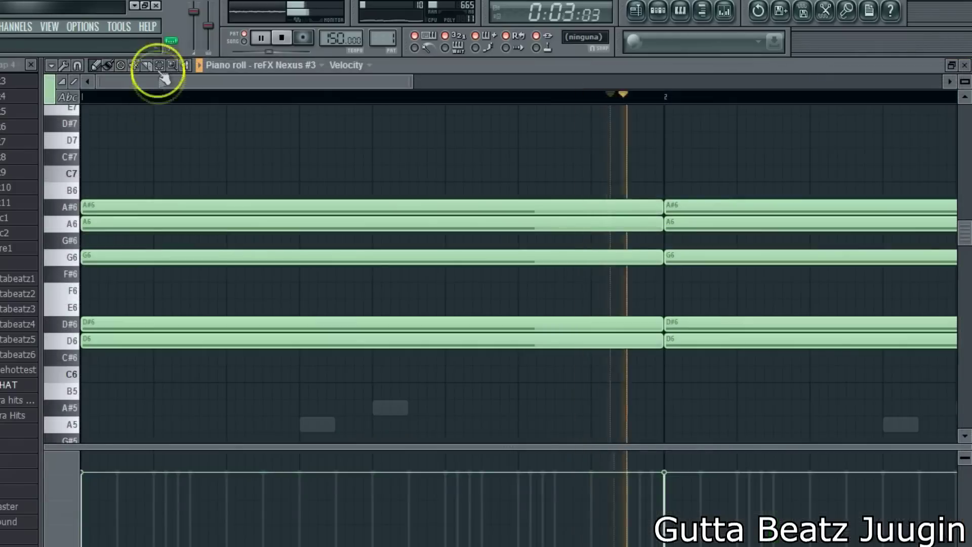
key(ctrl+a)
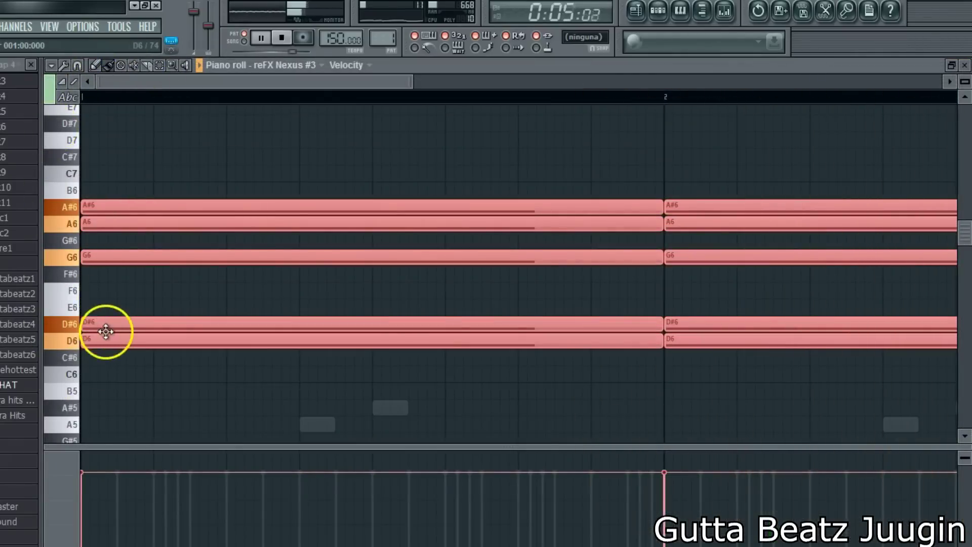
drag(105, 331, 76, 134)
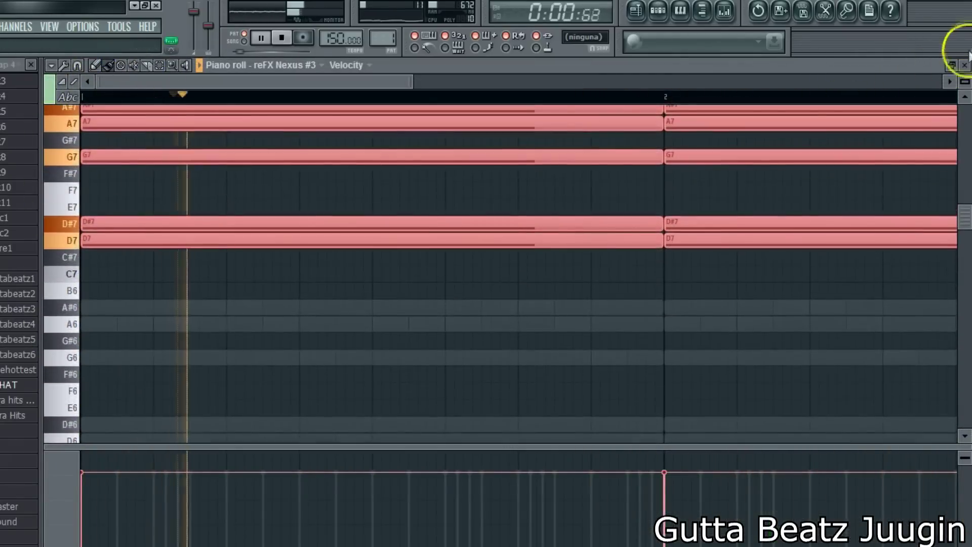
click(965, 56)
click(103, 148)
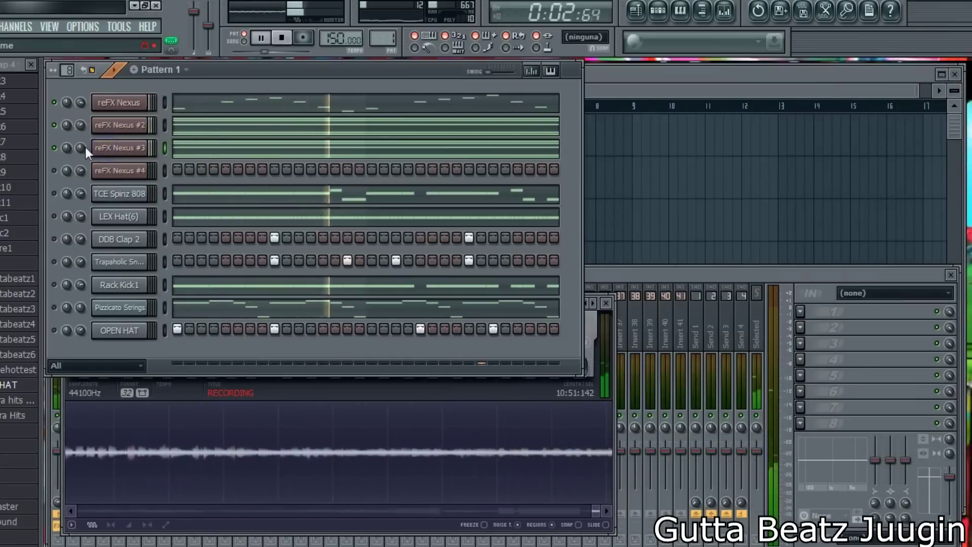
Step: Enable all channels again to hear reFX Nexus #3 within the full beat
click(54, 148)
right_click(55, 148)
right_click(55, 148)
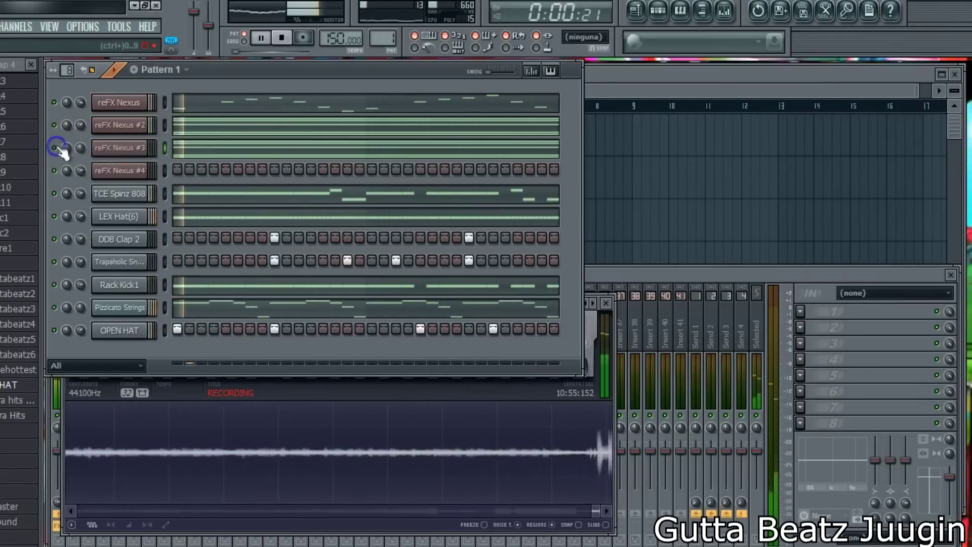
Step: Delete the Pizzicato Strings channel from the pattern
right_click(119, 307)
click(86, 208)
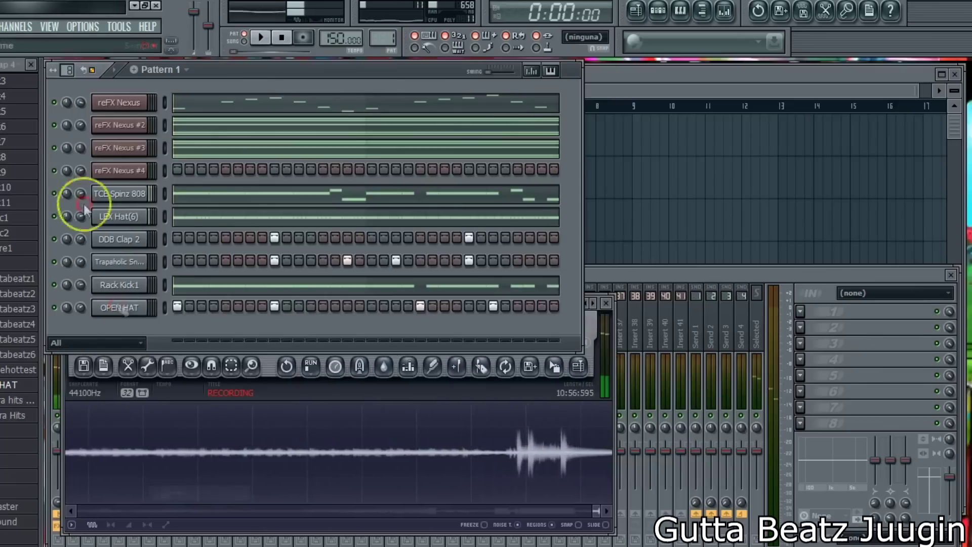
Step: Play the full beat and toggle reFX Nexus #3 to judge how the layer fits the mix
key(space)
click(52, 153)
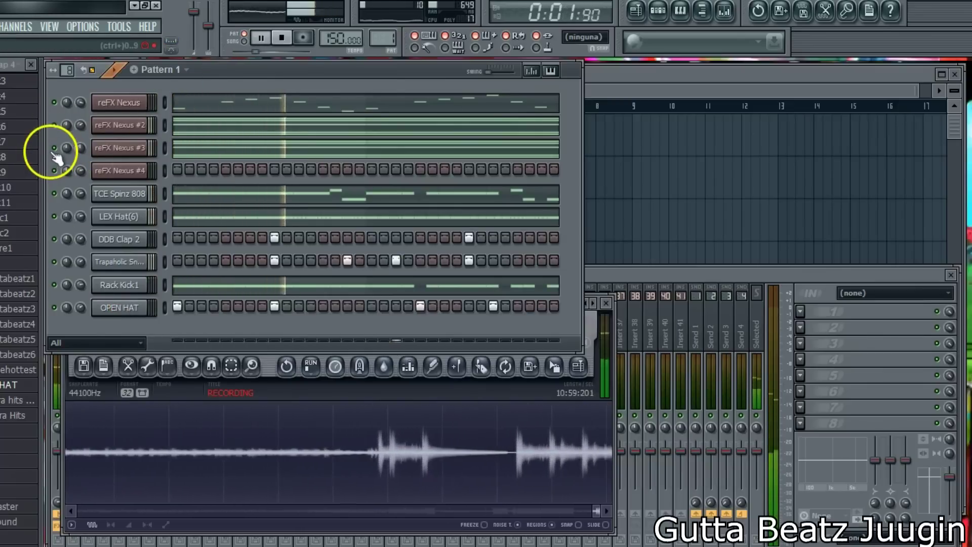
click(56, 153)
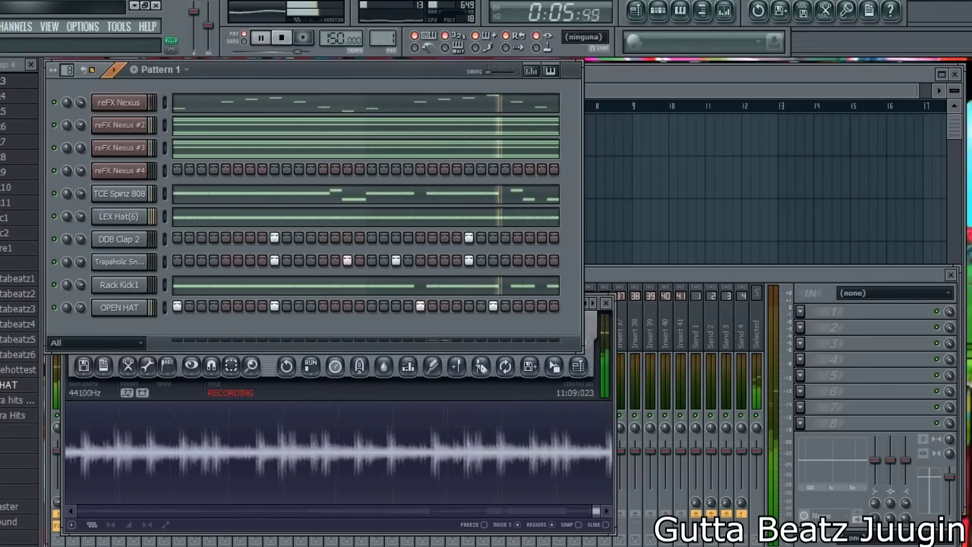
click(187, 71)
click(241, 73)
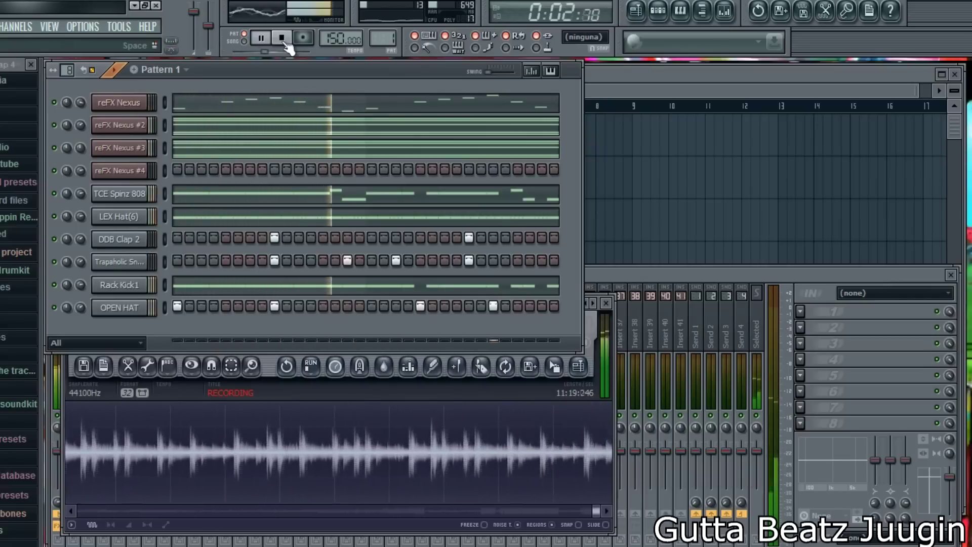
click(282, 39)
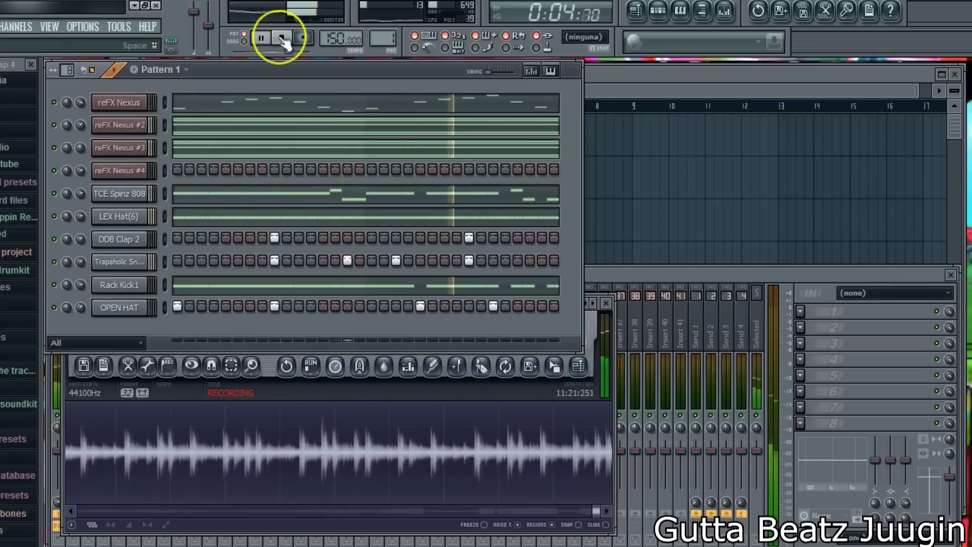
Step: Mute Rack Kick1 and compare the beat with and without reFX Nexus #3
click(55, 282)
click(56, 150)
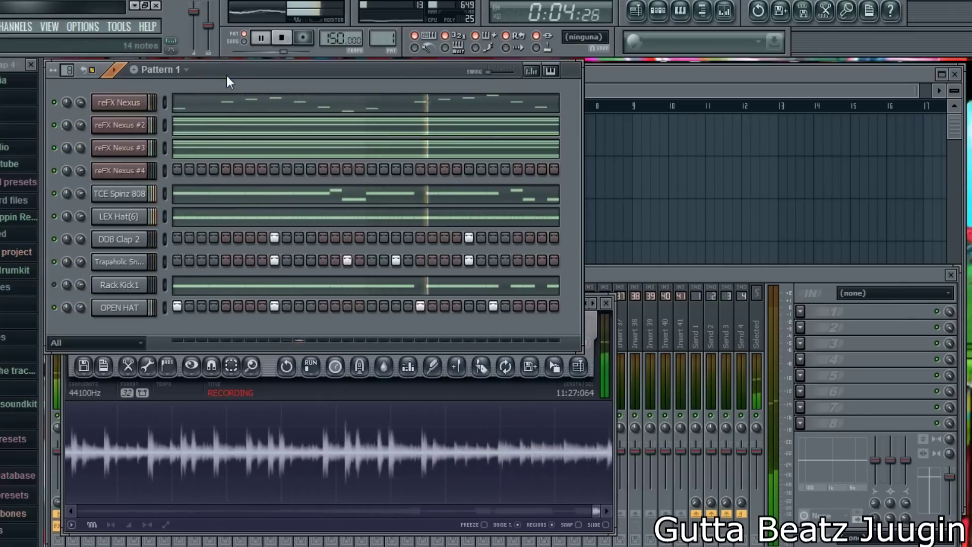
click(120, 122)
click(55, 147)
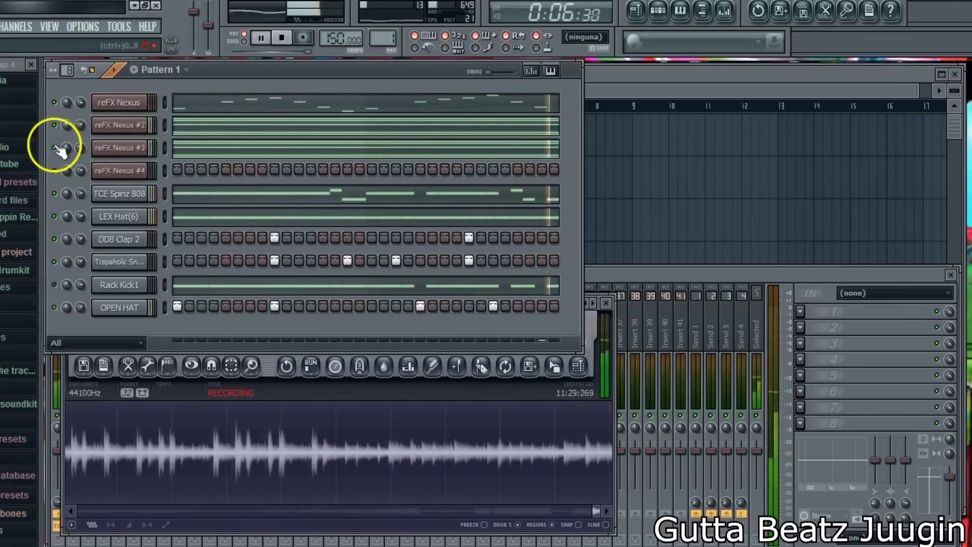
key(space)
Step: Solo the OPEN HAT channel and assign it to free mixer track 5
right_click(54, 102)
key(space)
click(52, 103)
click(48, 316)
click(133, 307)
key(space)
click(207, 121)
click(216, 154)
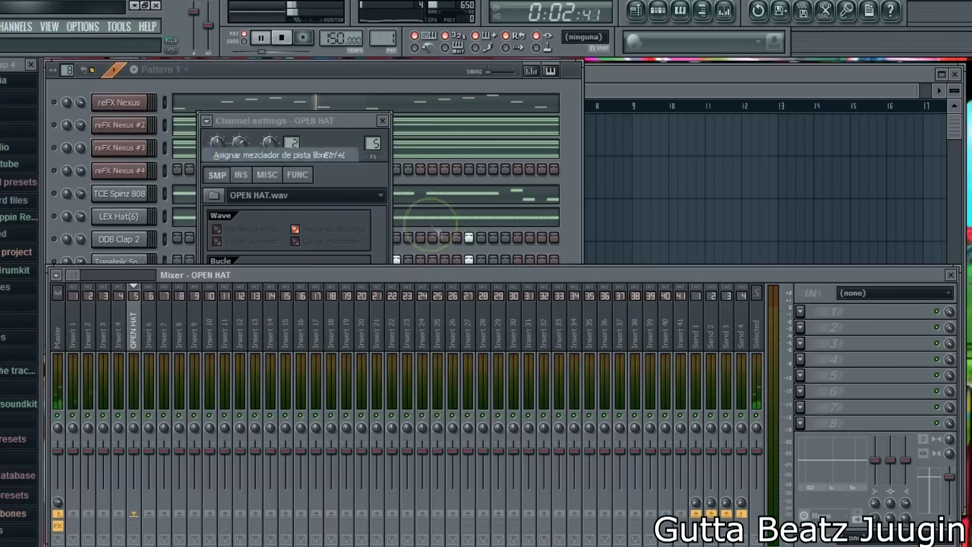
Step: Add Fruity Reeverb 2 to the OPEN HAT mixer track and lower its wet level slightly while the pattern plays
click(809, 310)
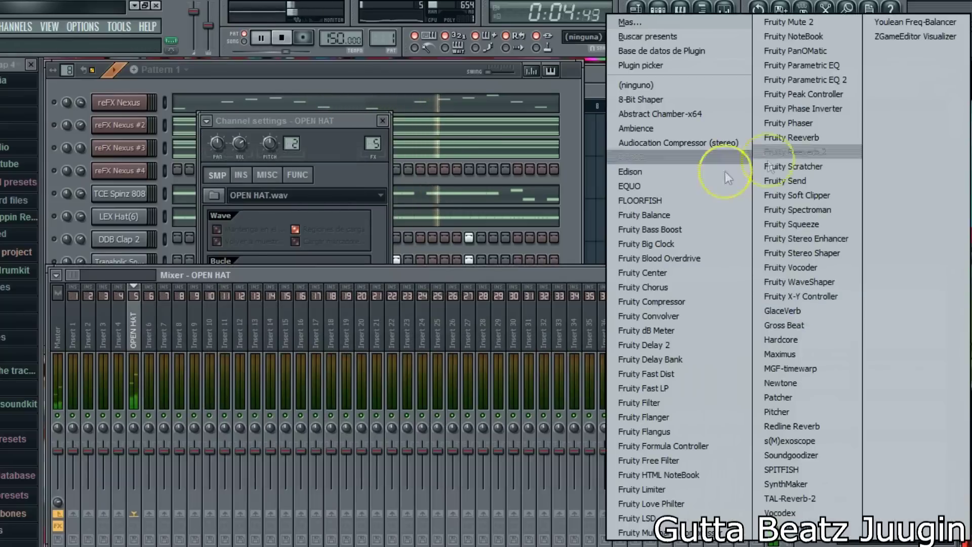
click(785, 151)
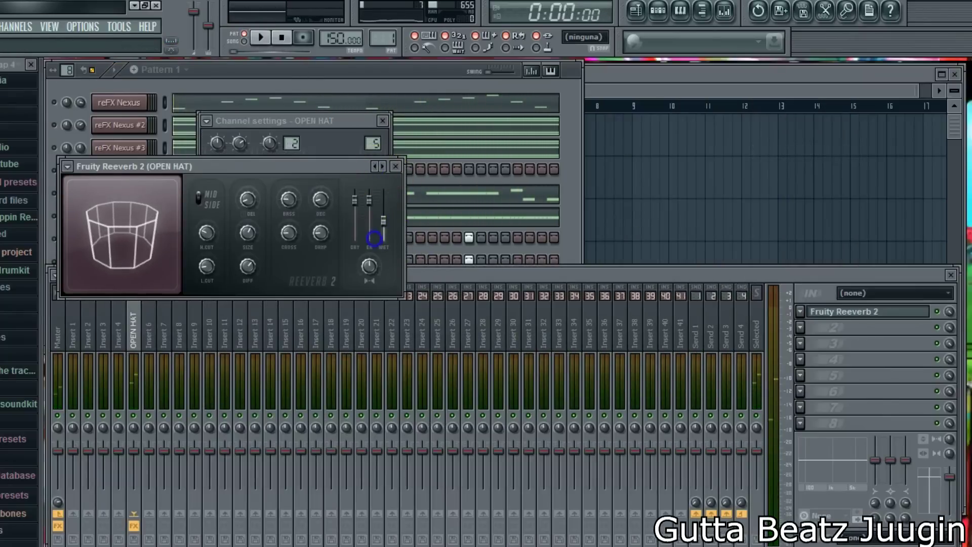
key(space)
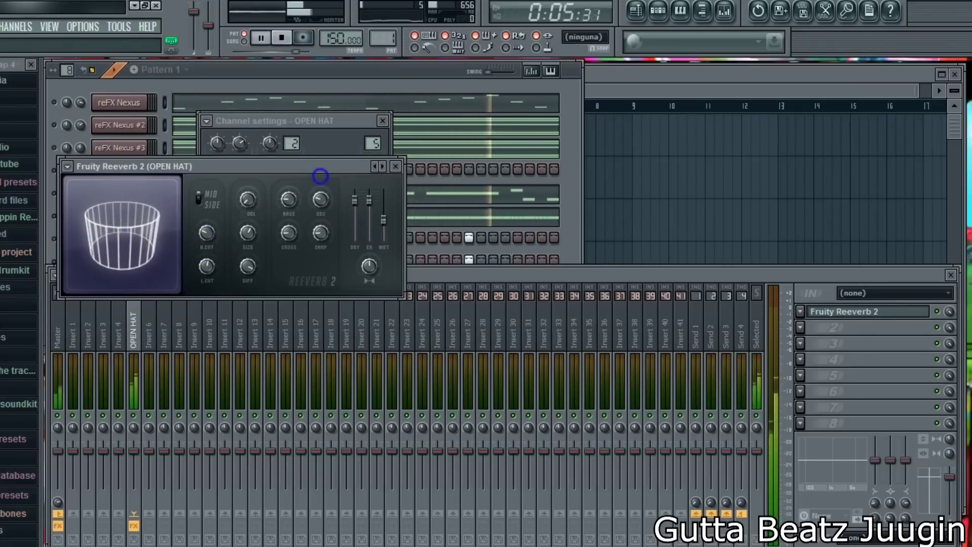
drag(383, 219, 379, 236)
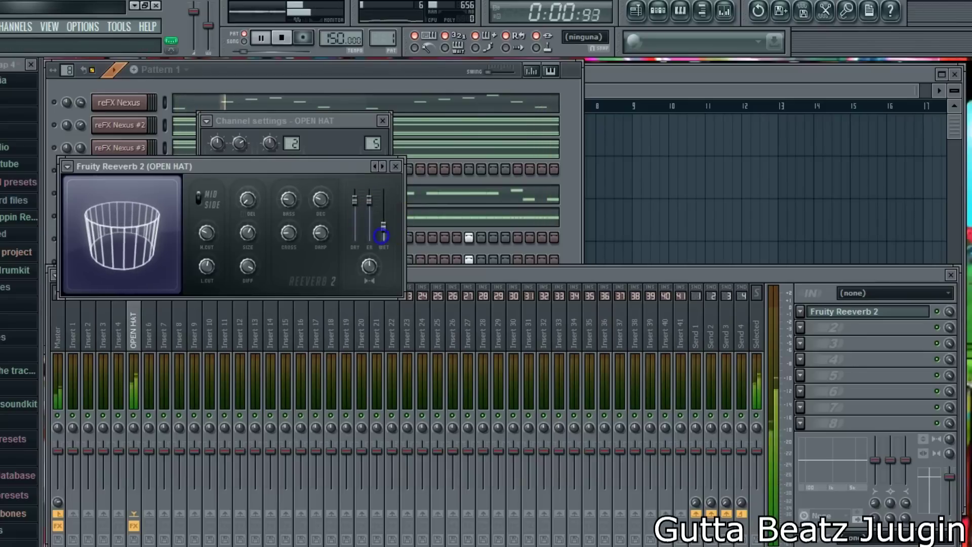
click(286, 86)
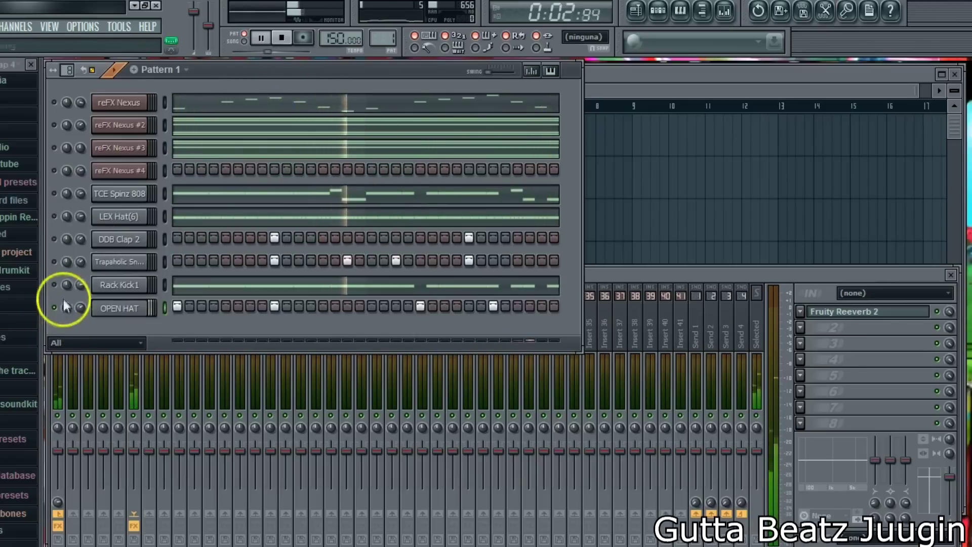
Step: Unmute the snare and kick channels and assign Trapaholic Snare to free mixer track 6
click(54, 262)
click(84, 285)
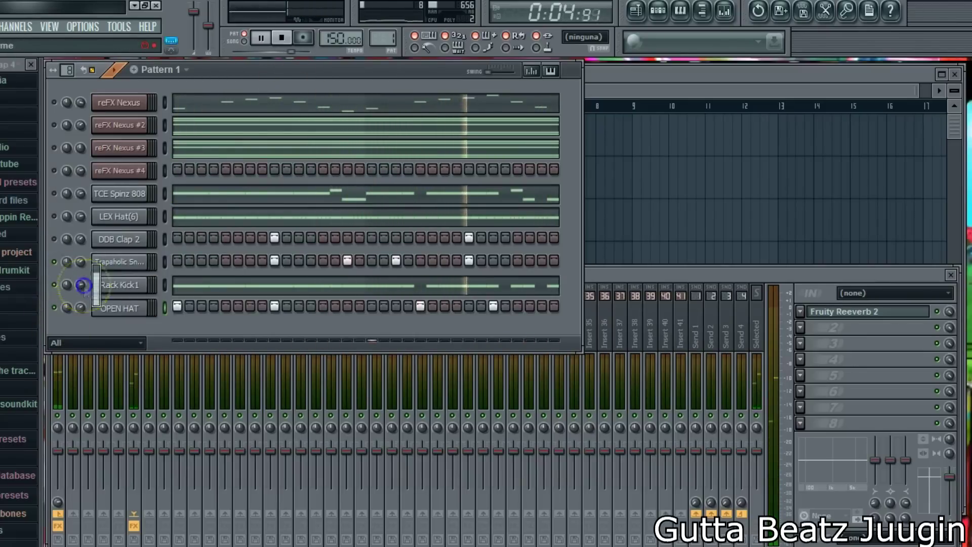
click(120, 262)
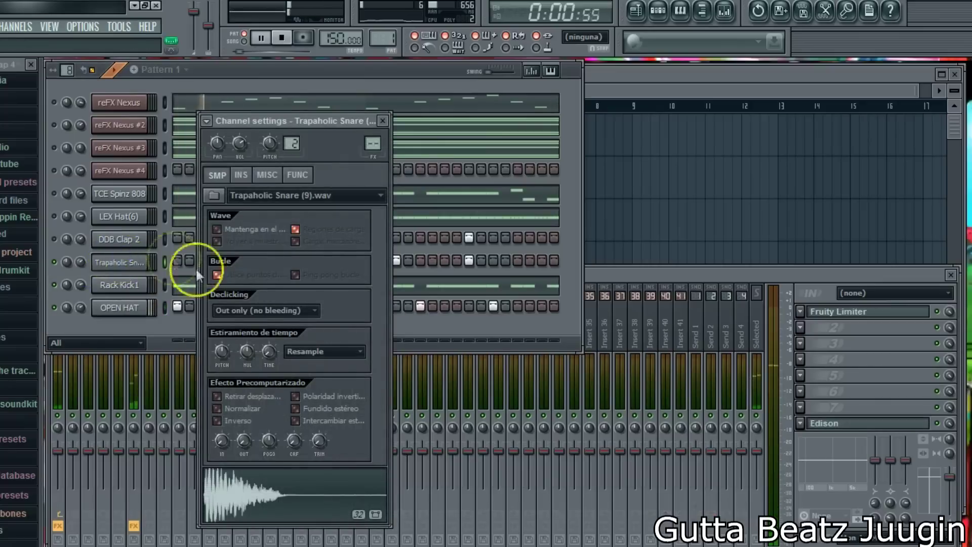
click(261, 177)
click(207, 121)
click(215, 155)
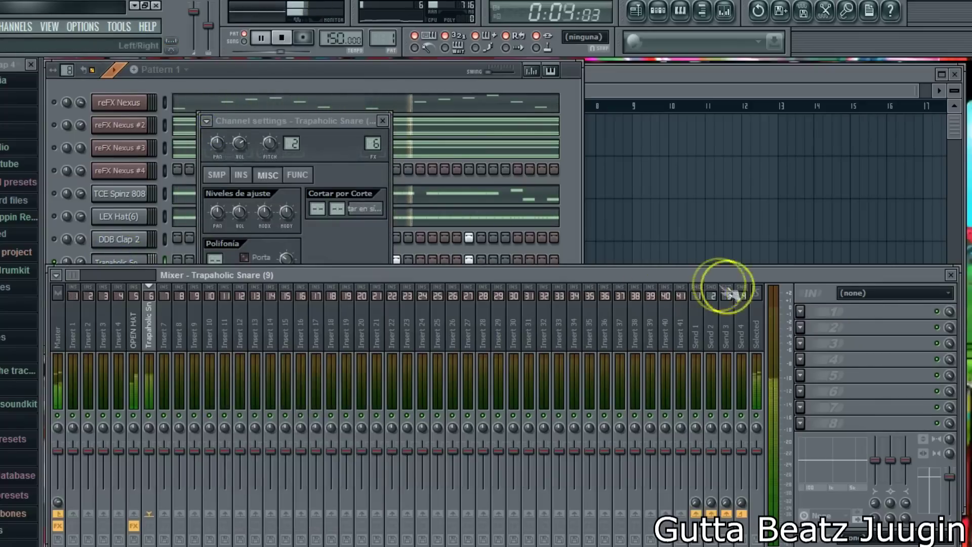
Step: Add Fruity Parametric EQ 2 to the snare track, cutting the lows, boosting band 3 near 274 Hz and lifting band 7 slightly near 3265 Hz
click(799, 310)
click(800, 79)
mouse_move(196, 288)
mouse_down()
mouse_move(163, 276)
mouse_move(173, 256)
mouse_move(191, 276)
mouse_move(194, 269)
mouse_up()
drag(342, 289, 305, 286)
key(space)
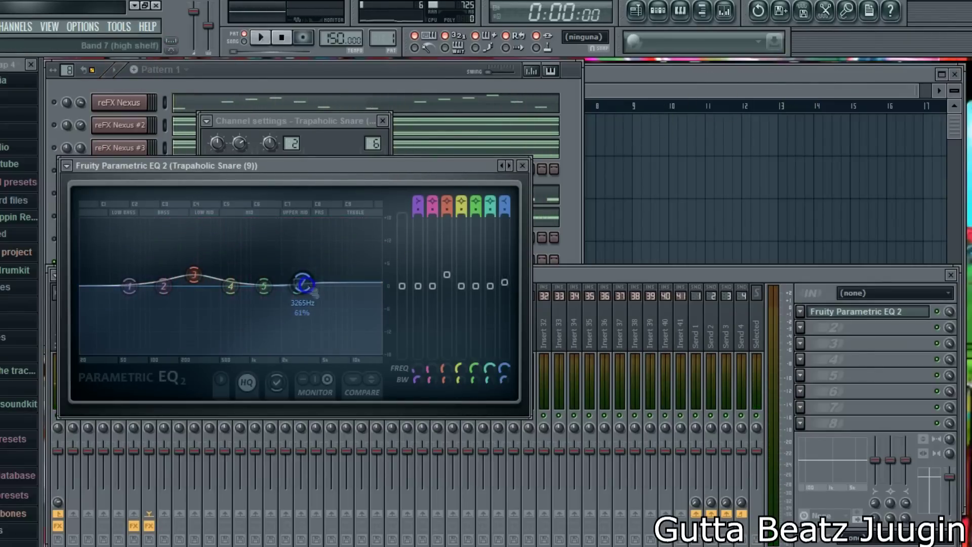
key(space)
drag(129, 286, 168, 353)
drag(193, 275, 194, 271)
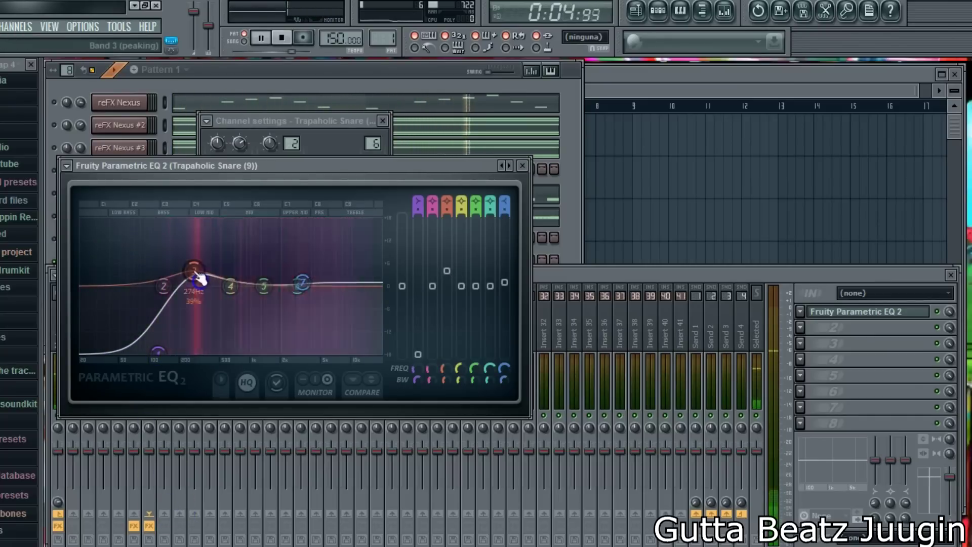
key(space)
Step: Add Fruity Reeverb 2 to the snare track's second effect slot and slightly lower its wet level
click(800, 327)
click(827, 151)
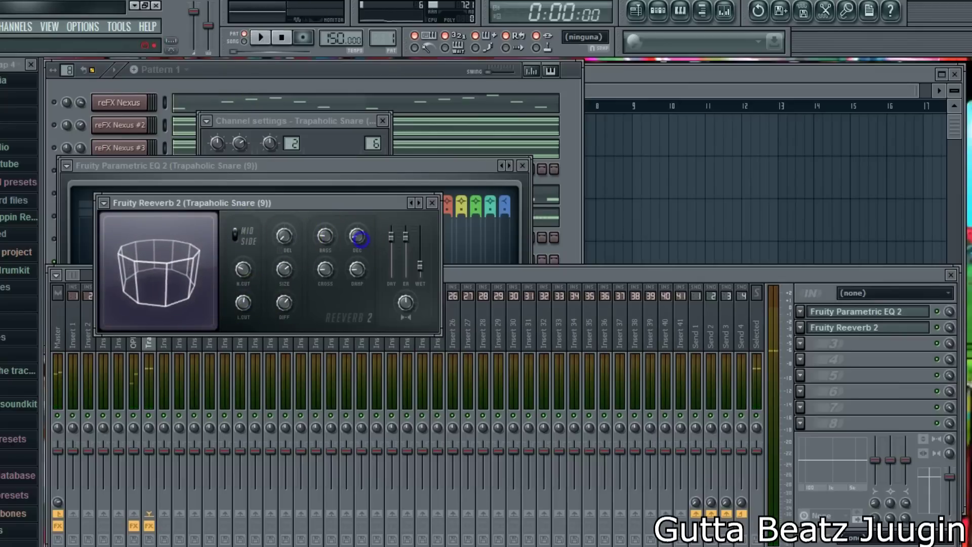
key(space)
drag(419, 266, 418, 269)
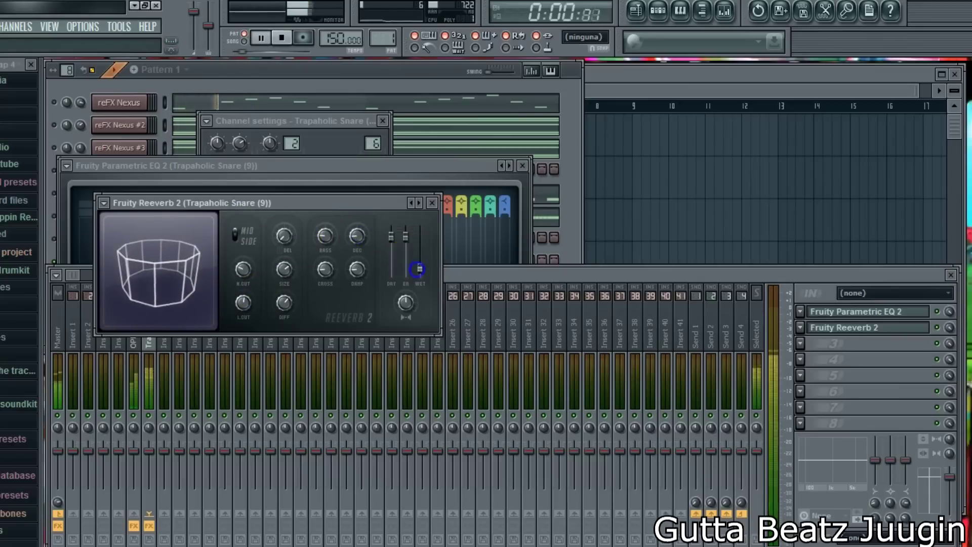
click(228, 101)
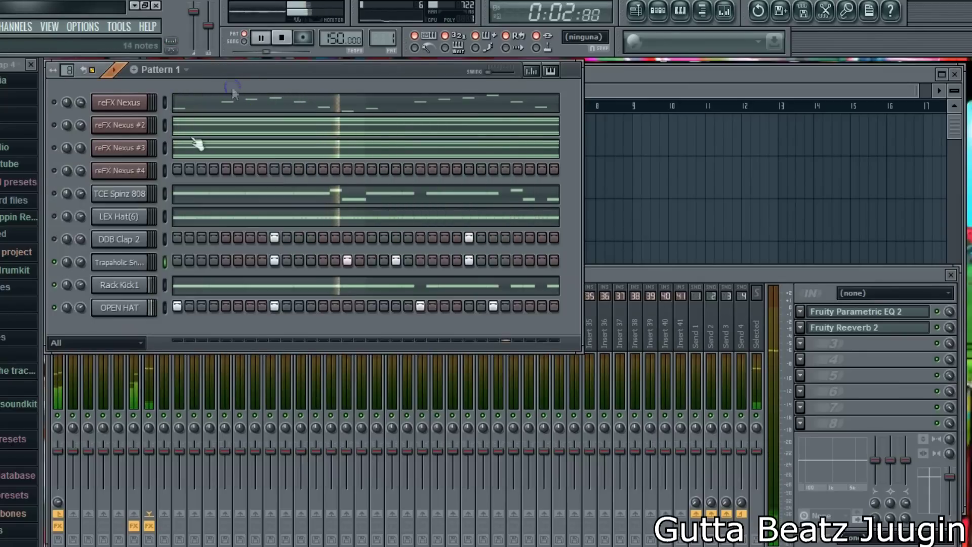
Step: Assign the DDB Clap 2 channel to free mixer track 7
click(115, 241)
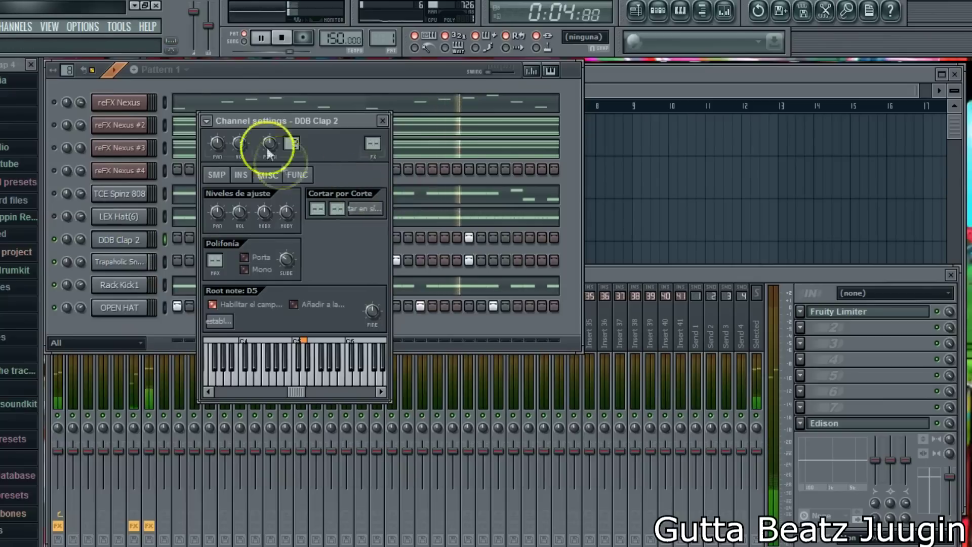
click(210, 121)
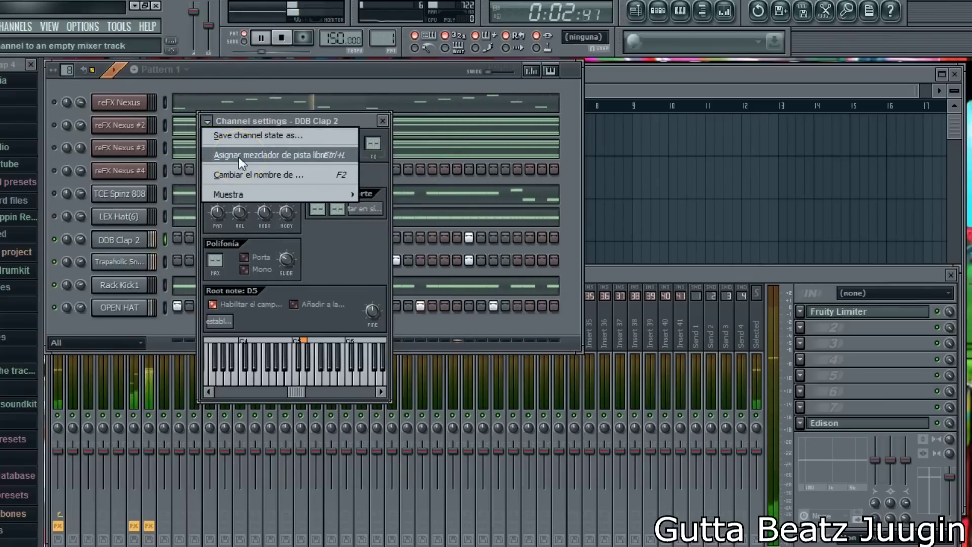
click(241, 156)
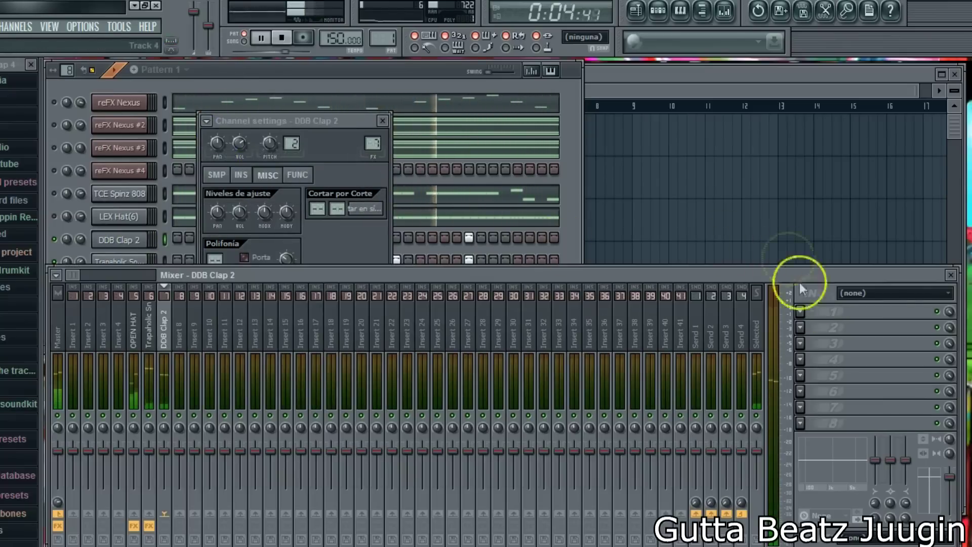
Step: Add Fruity Stereo Enhancer to the DDB Clap 2 mixer track and adjust its phase offset
click(800, 311)
click(800, 238)
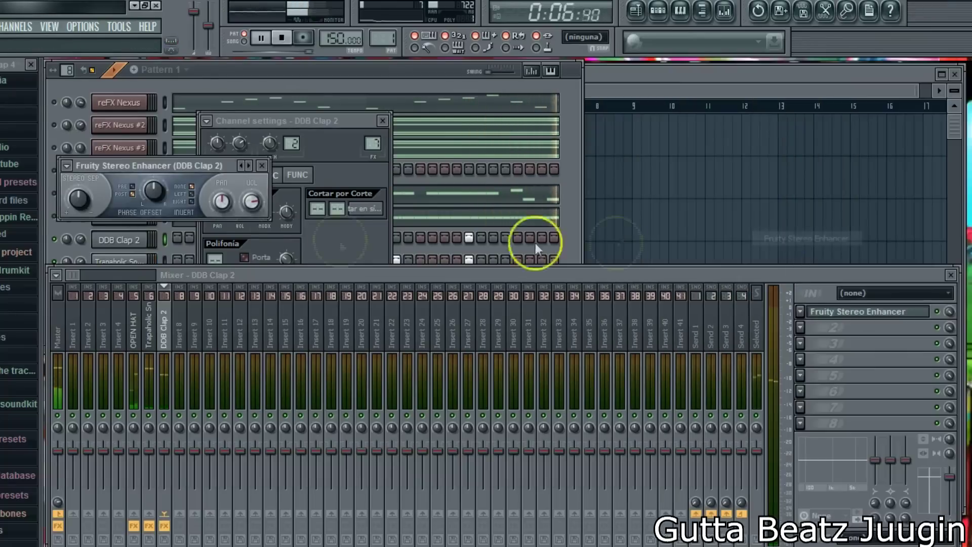
drag(156, 189, 155, 189)
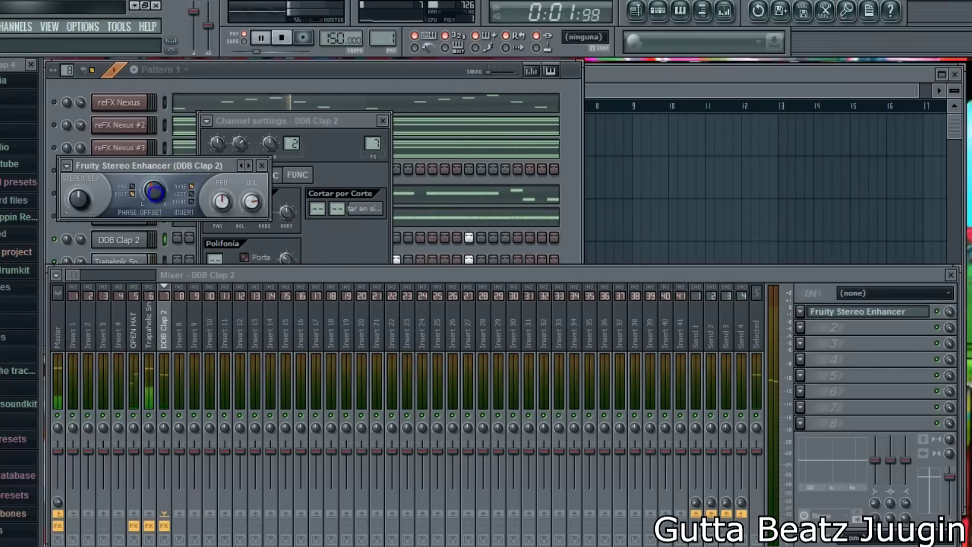
click(195, 74)
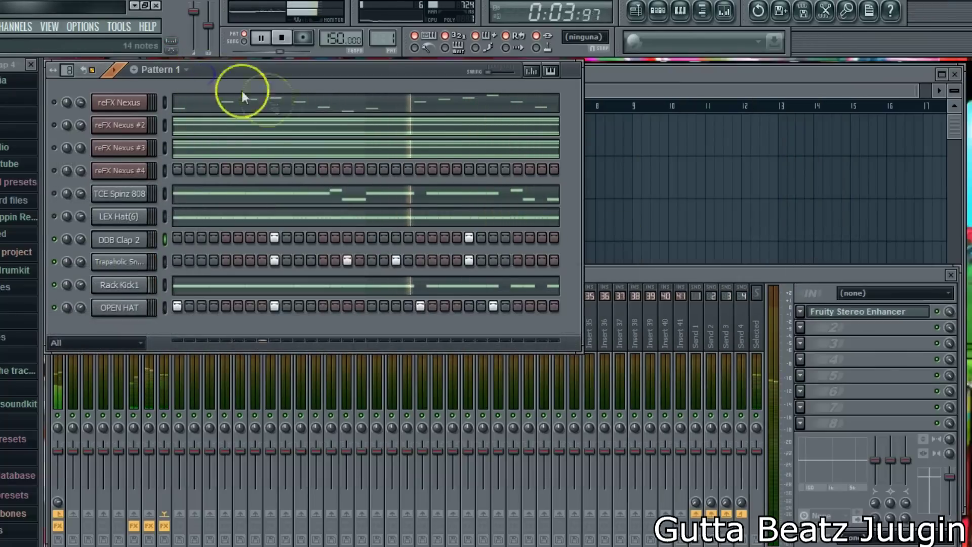
Step: Assign the LEX Hat(6) channel to free mixer track 8
click(107, 216)
click(206, 121)
click(263, 152)
Step: Load Fruity Balance and Fruity Reeverb 2 into the first two effect slots of the LEX Hat(6) track
click(800, 310)
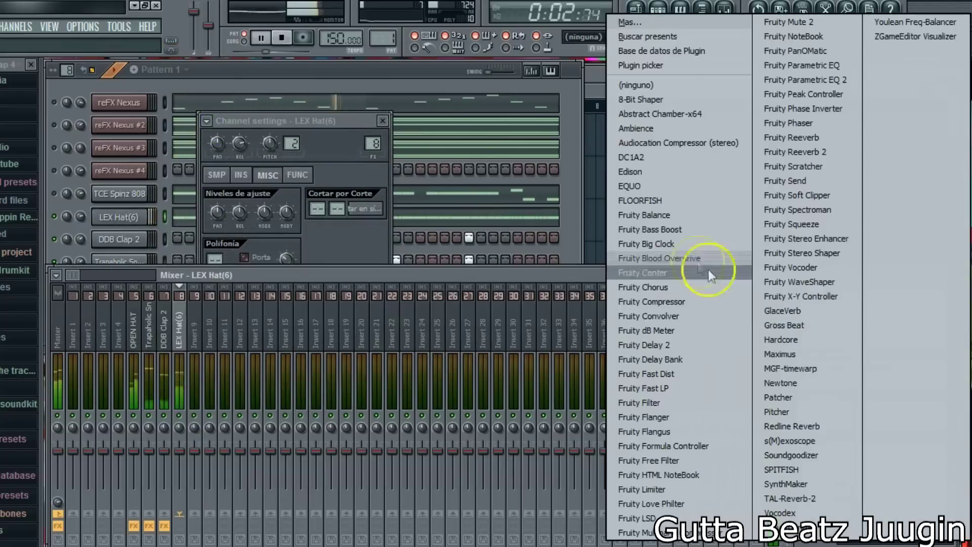
click(669, 214)
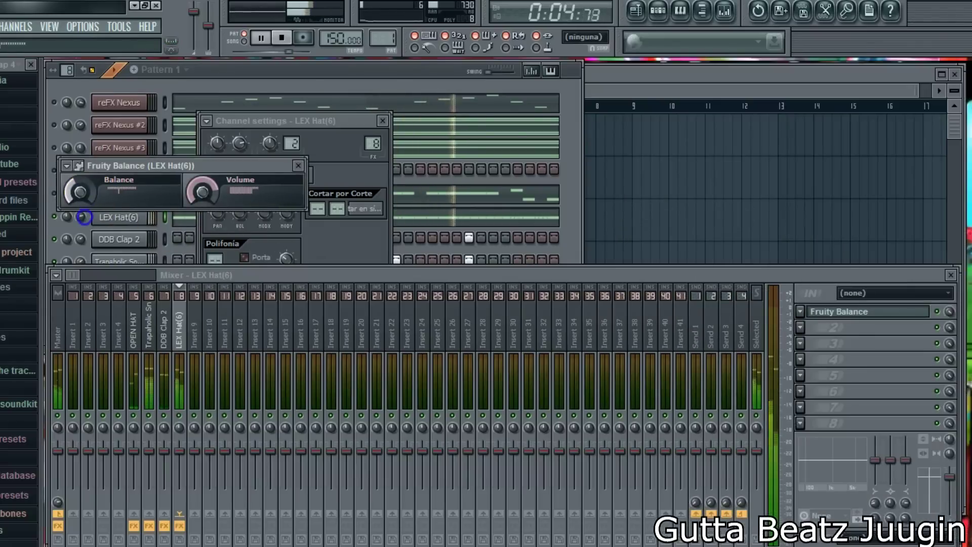
click(800, 327)
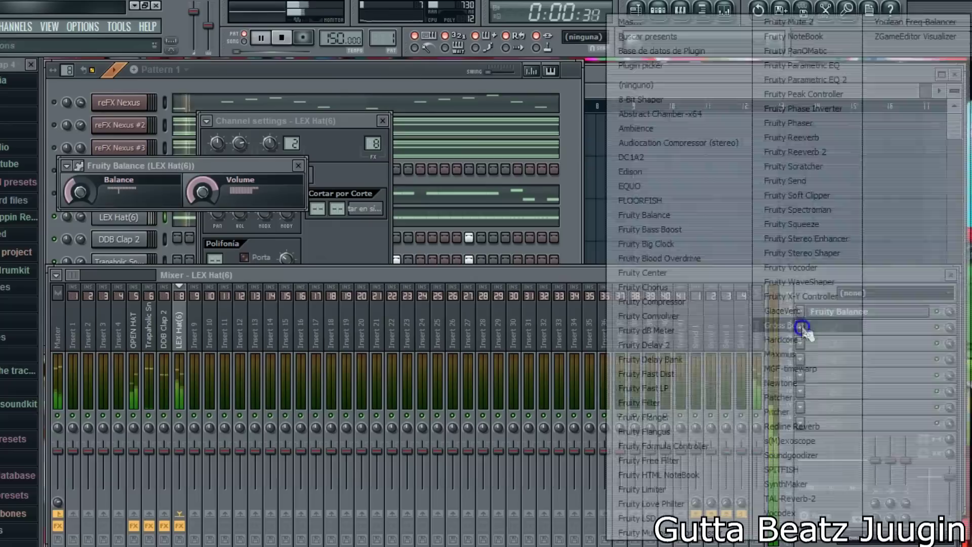
click(785, 151)
click(238, 86)
Step: Solo LEX Hat(6) and adjust the diffusion and lower the wet level in its Fruity Reeverb 2
right_click(54, 217)
click(134, 217)
click(841, 327)
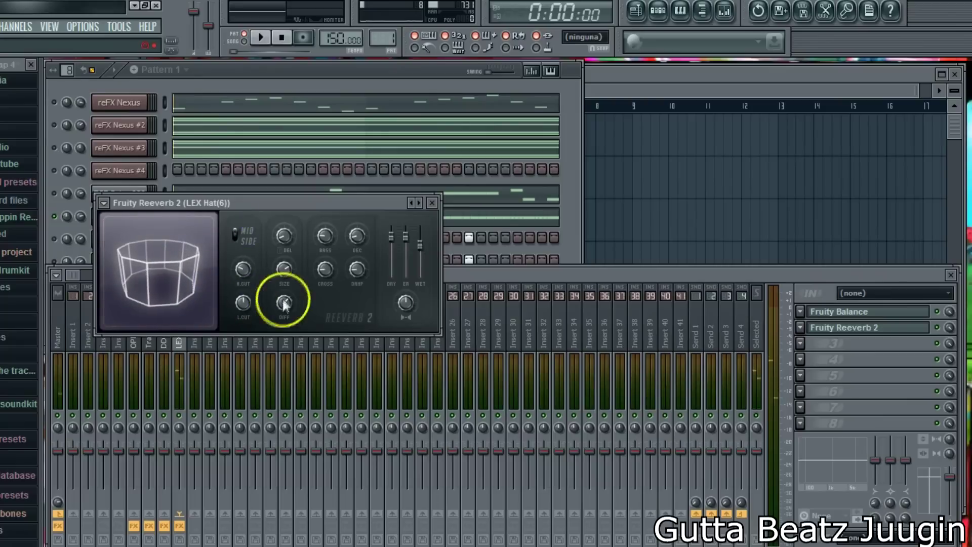
drag(278, 303, 292, 292)
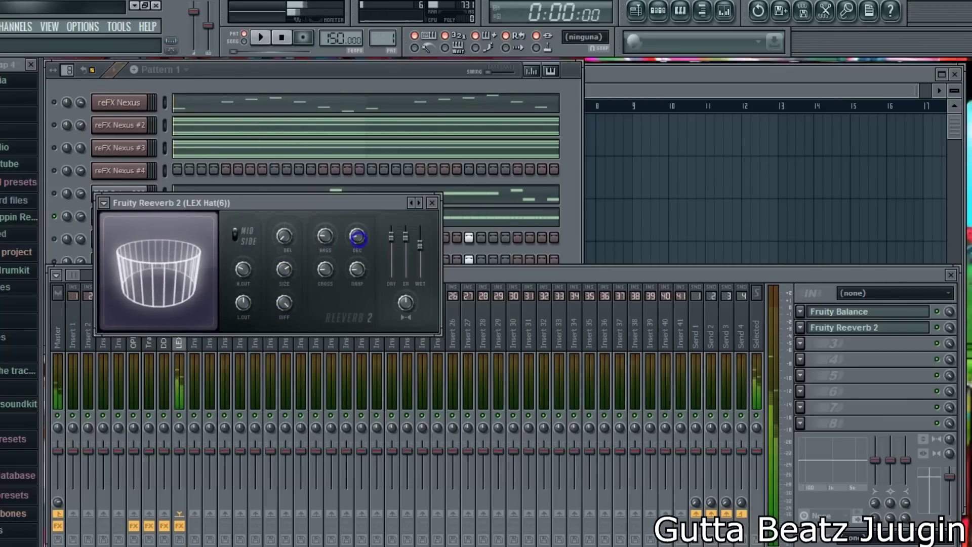
key(space)
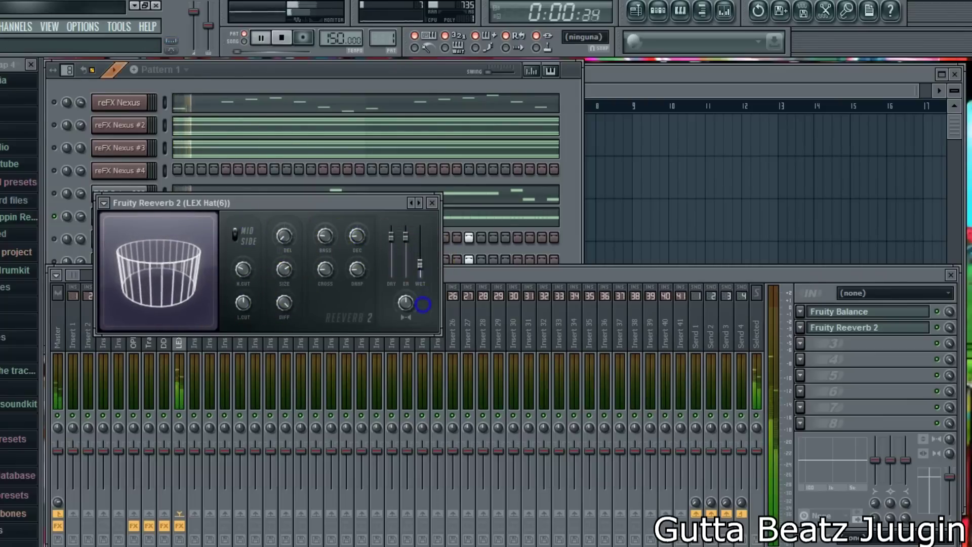
click(237, 72)
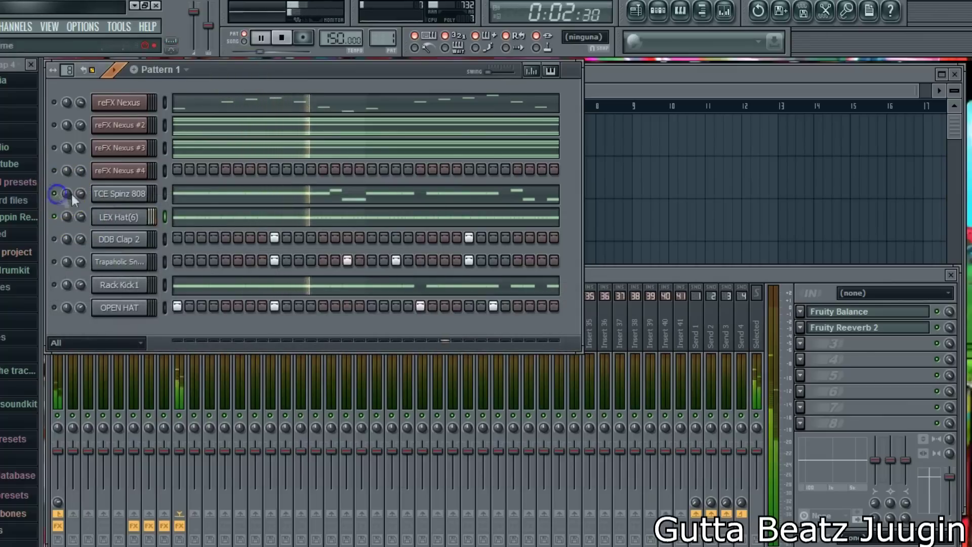
Step: Assign the TCE Spinz 808 channel to free mixer track 9
click(119, 193)
click(207, 122)
click(222, 155)
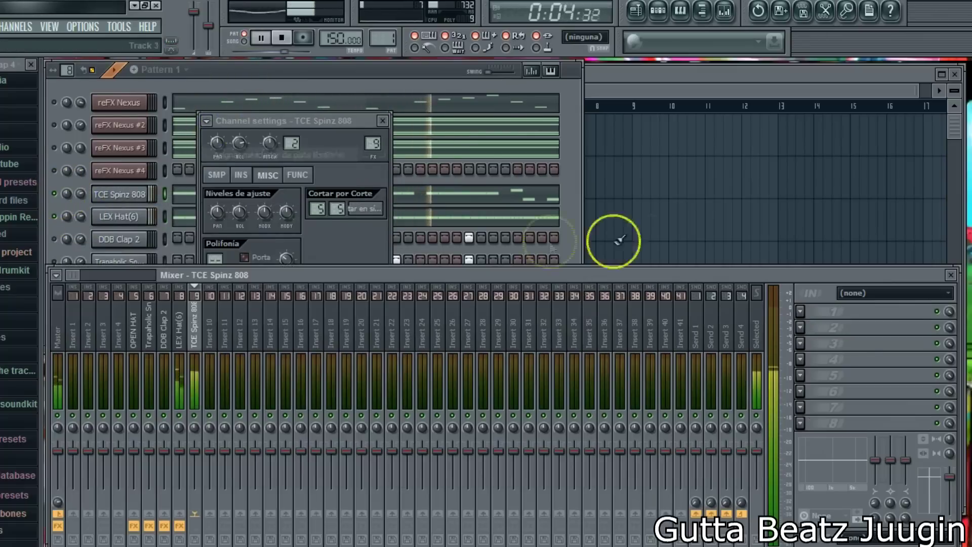
Step: Load Fruity Parametric EQ 2 on the TCE Spinz 808 mixer track and boost band 2 in the low frequencies
click(802, 310)
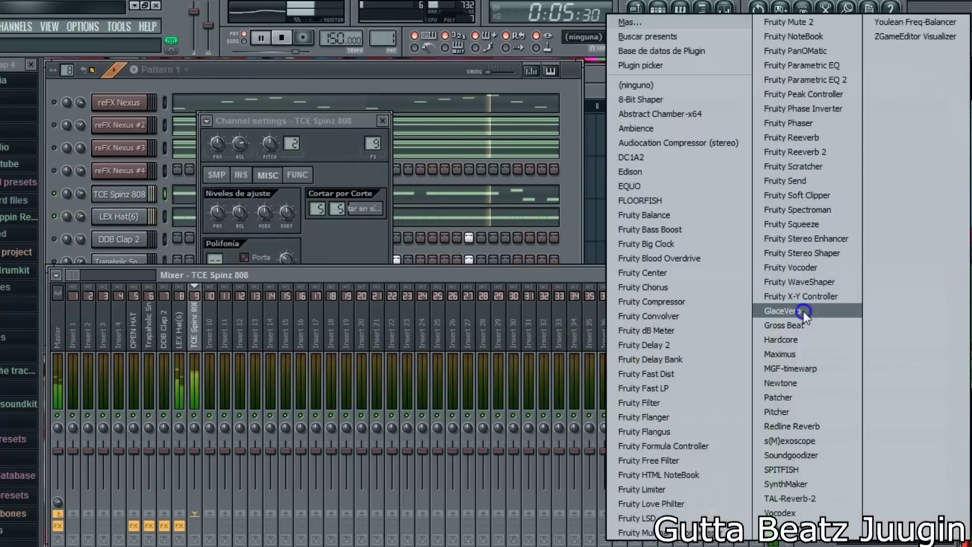
click(791, 81)
drag(170, 295, 154, 246)
Step: Shift Fruity Parametric EQ 2 to the second effect slot and load Fruity Fast Dist into the first slot of the TCE Spinz 808 track
right_click(872, 309)
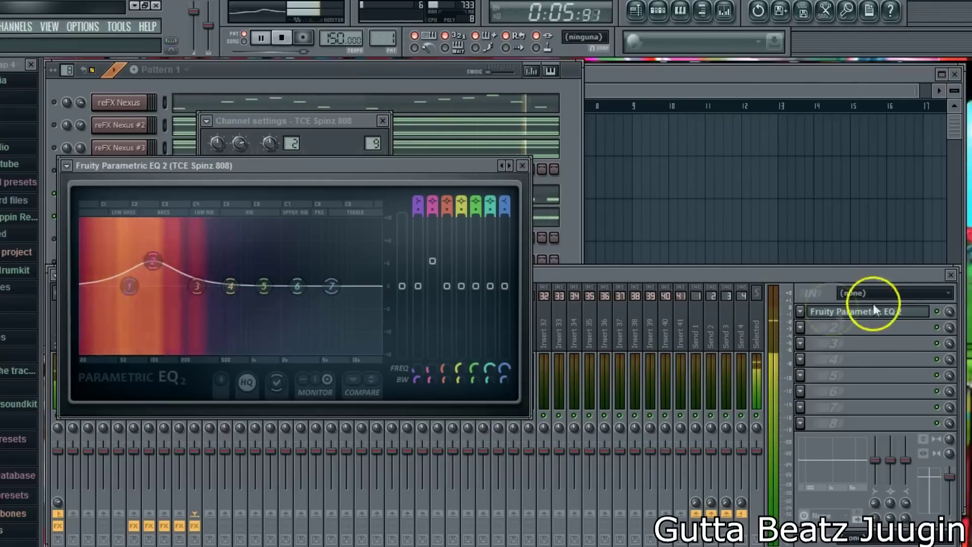
click(822, 479)
click(810, 323)
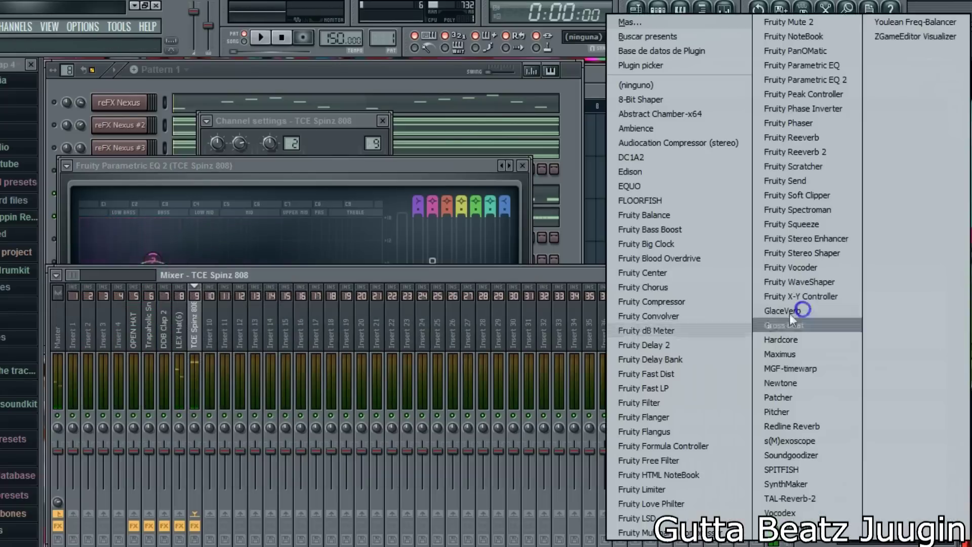
click(681, 375)
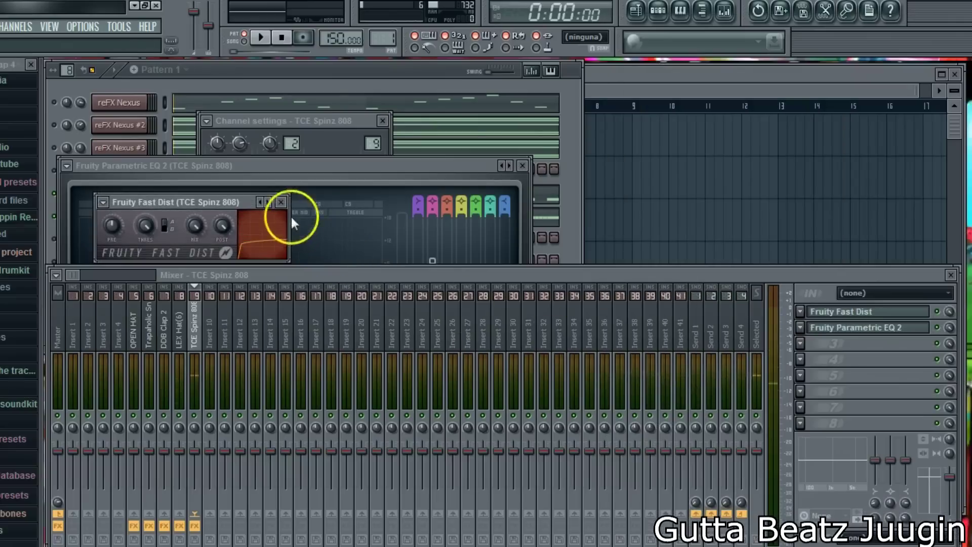
click(279, 202)
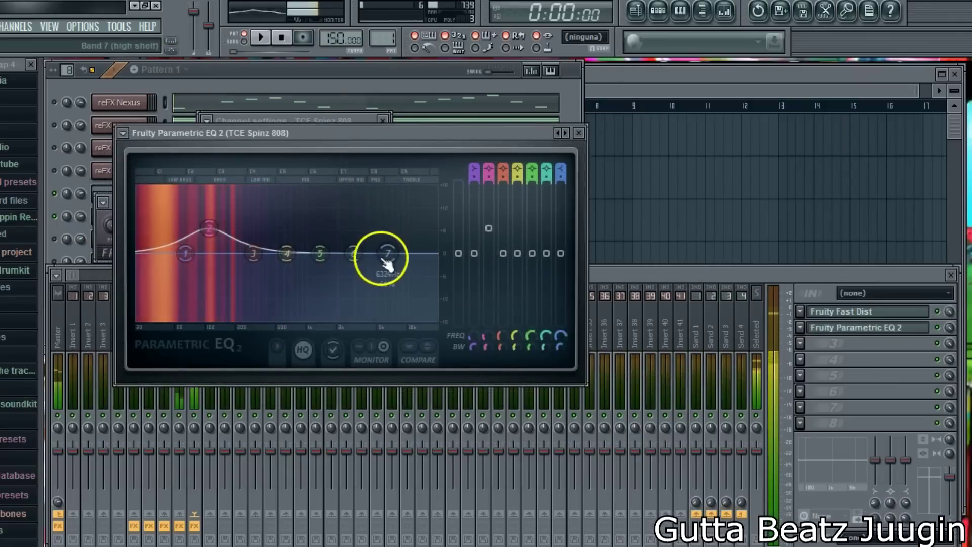
Step: In the 808's Parametric EQ 2, raise and shift bands 7 and 6 down in frequency, move band 1 above band 2, and slightly lower the main level
drag(377, 261, 321, 223)
key(space)
drag(353, 253, 305, 235)
drag(208, 230, 273, 234)
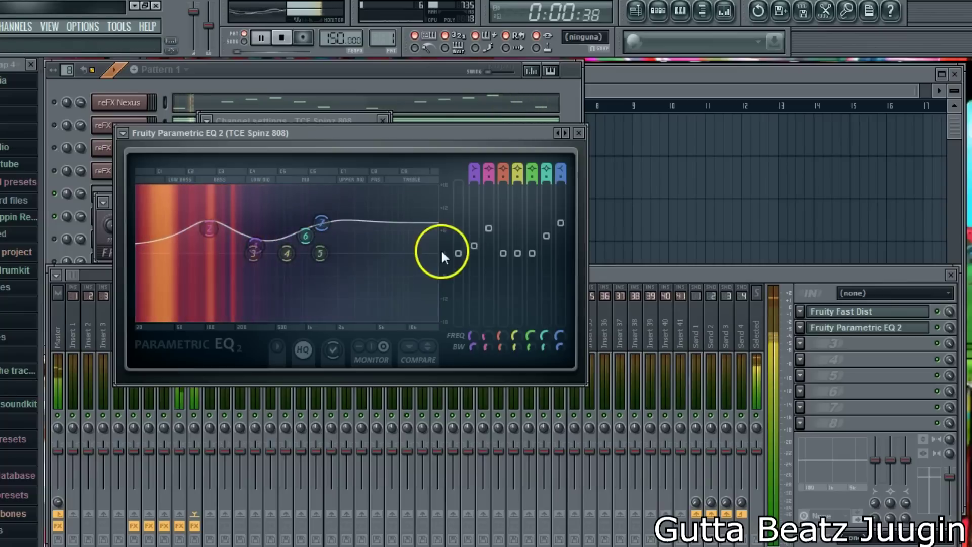
drag(457, 255, 459, 263)
Step: Unmute the remaining drum channels and all four reFX Nexus channels so the full pattern plays
click(256, 80)
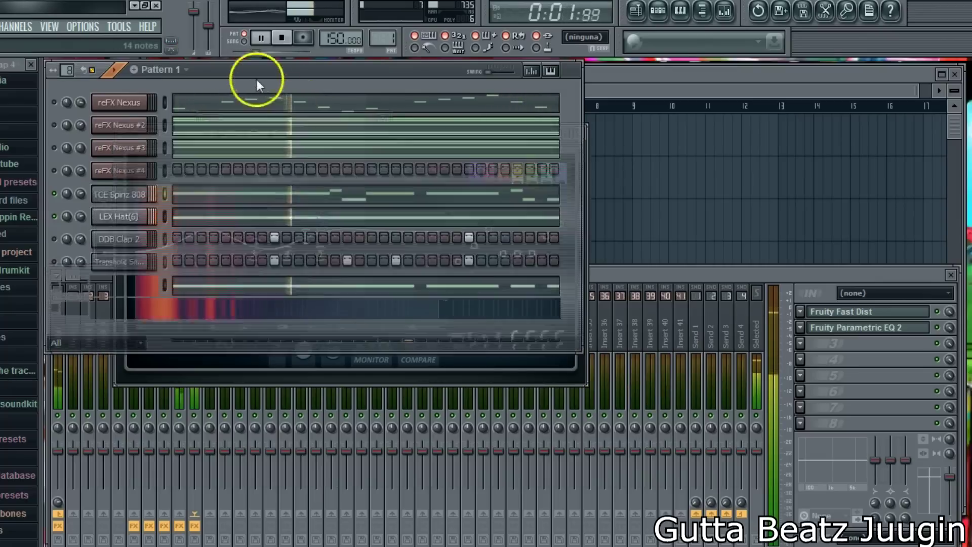
click(54, 262)
click(54, 307)
click(54, 285)
click(54, 148)
click(54, 125)
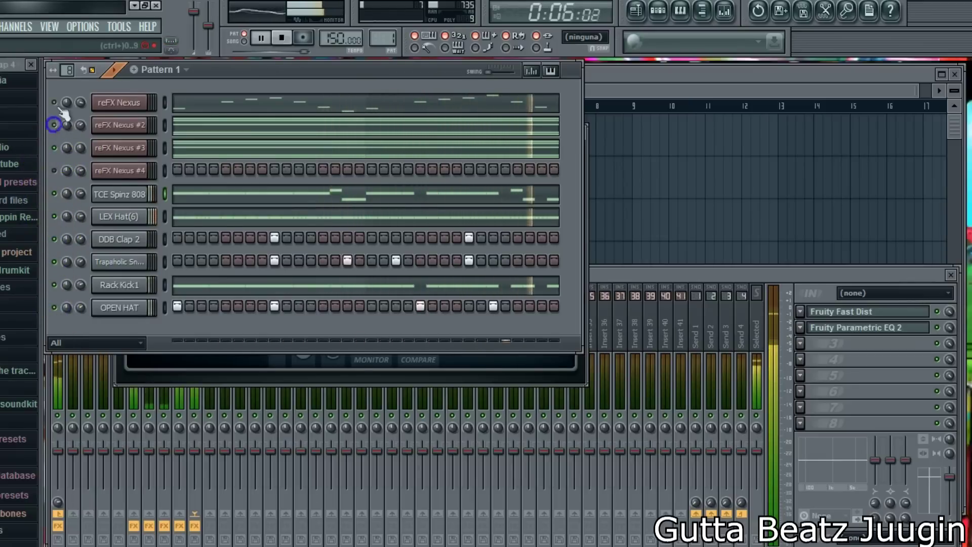
click(54, 102)
click(54, 170)
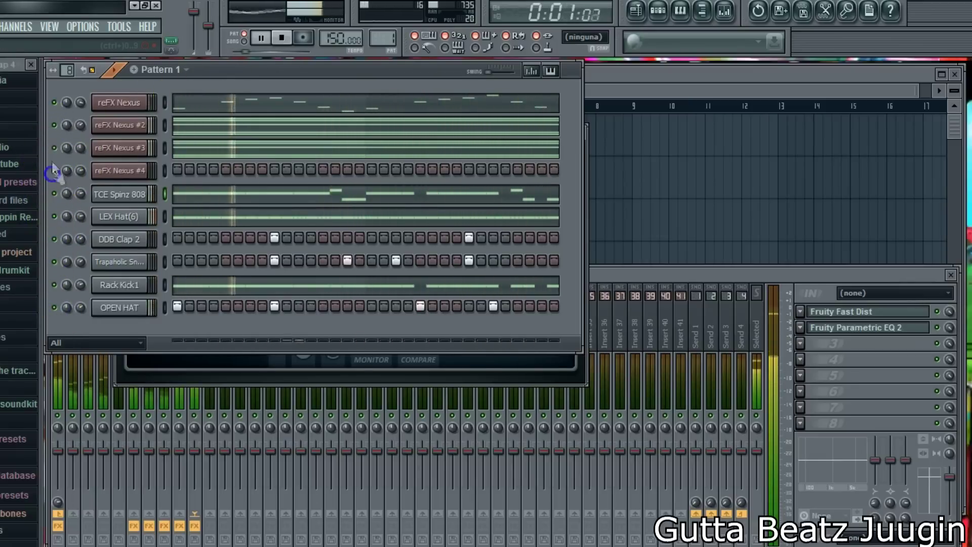
Step: Compare the playing beat with and without reFX Nexus #3 and the first reFX Nexus channel
click(116, 91)
click(58, 150)
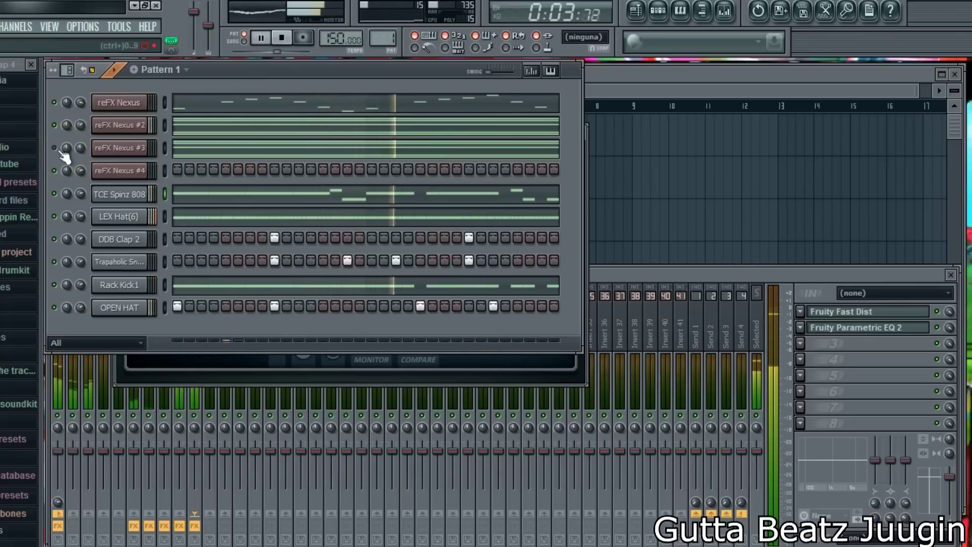
right_click(57, 149)
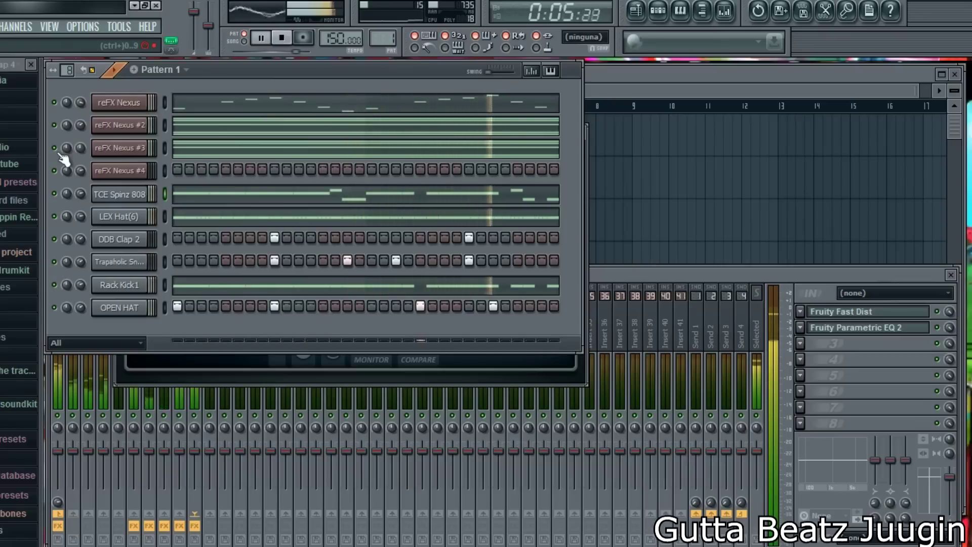
click(54, 103)
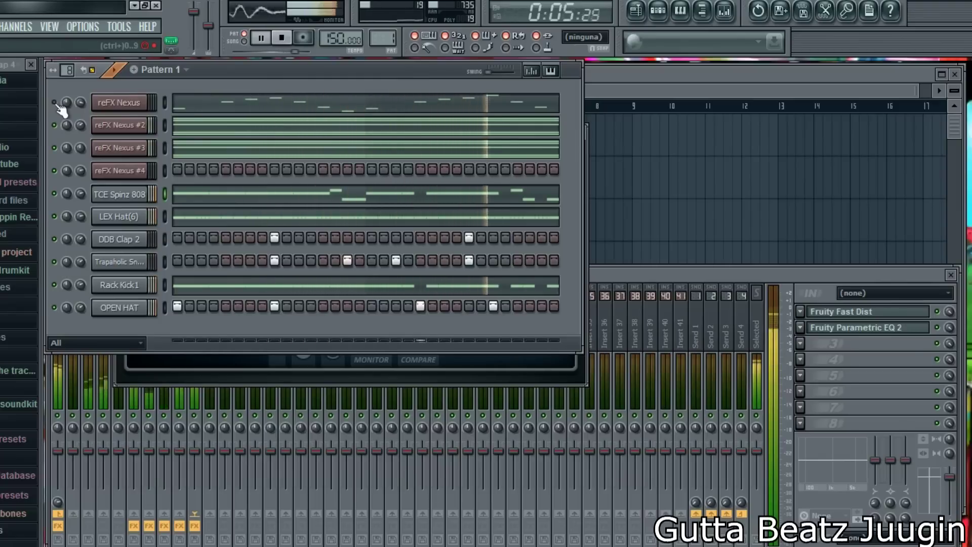
click(55, 103)
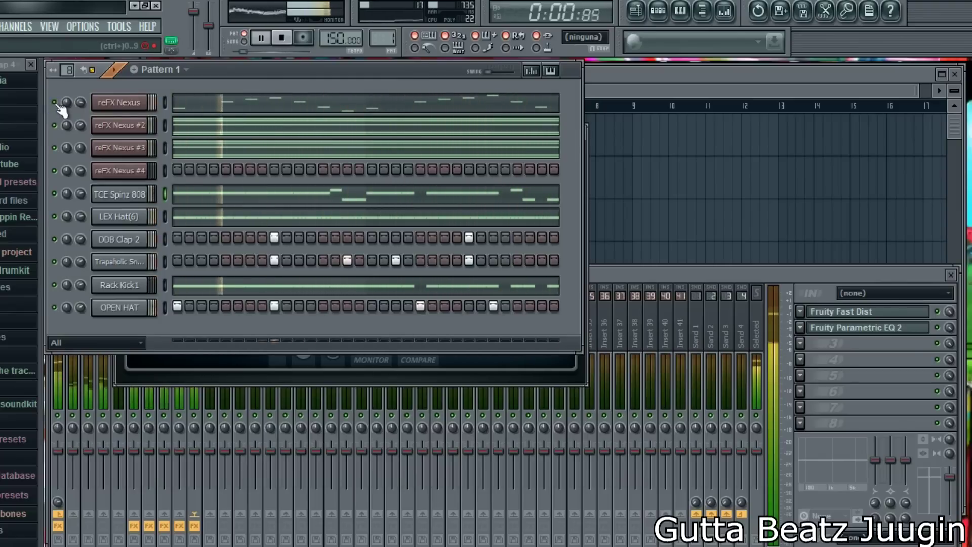
Step: Set the OPEN HAT channel's root note to D5
click(101, 307)
click(306, 377)
click(113, 308)
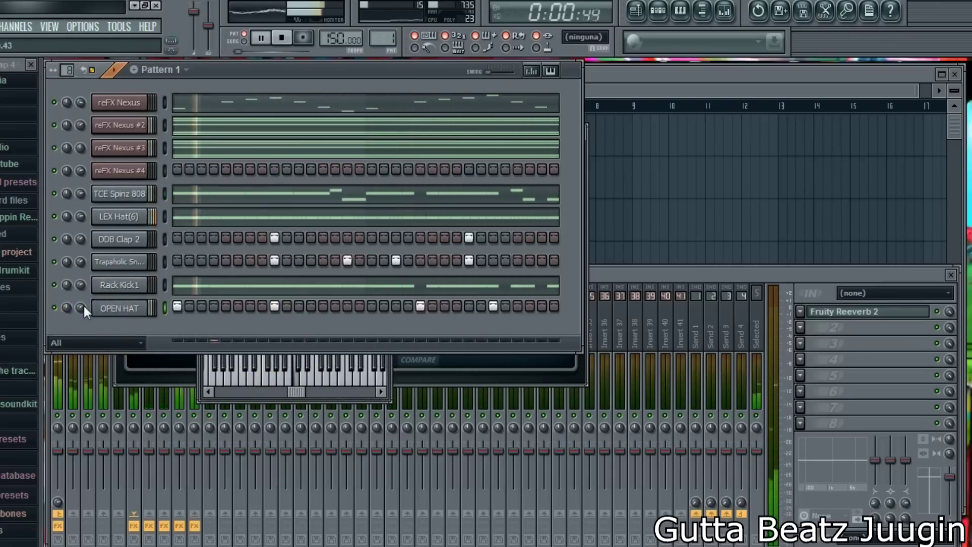
click(130, 309)
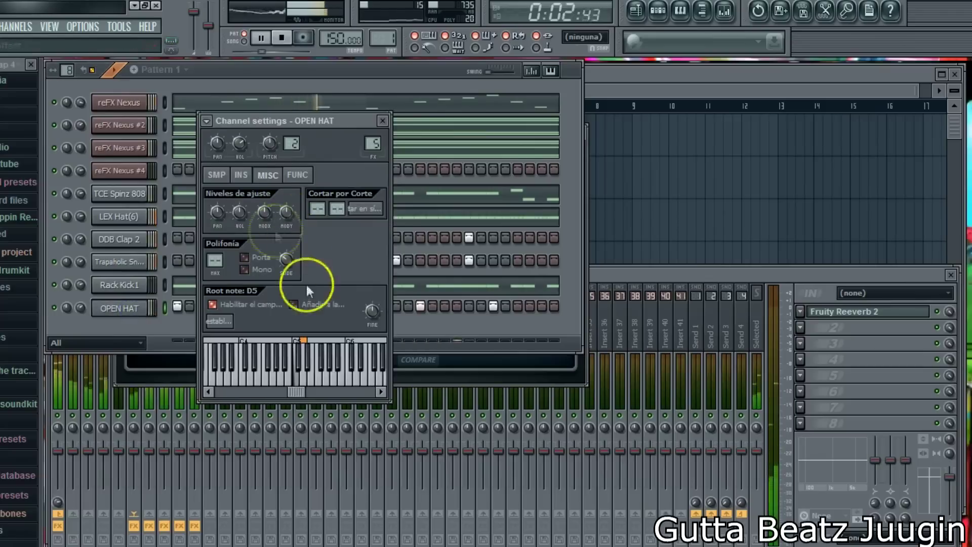
Step: Enable Normalizar for the OPEN HAT sample and return to the pattern's channel list
click(216, 174)
click(252, 411)
click(248, 175)
click(248, 87)
click(281, 38)
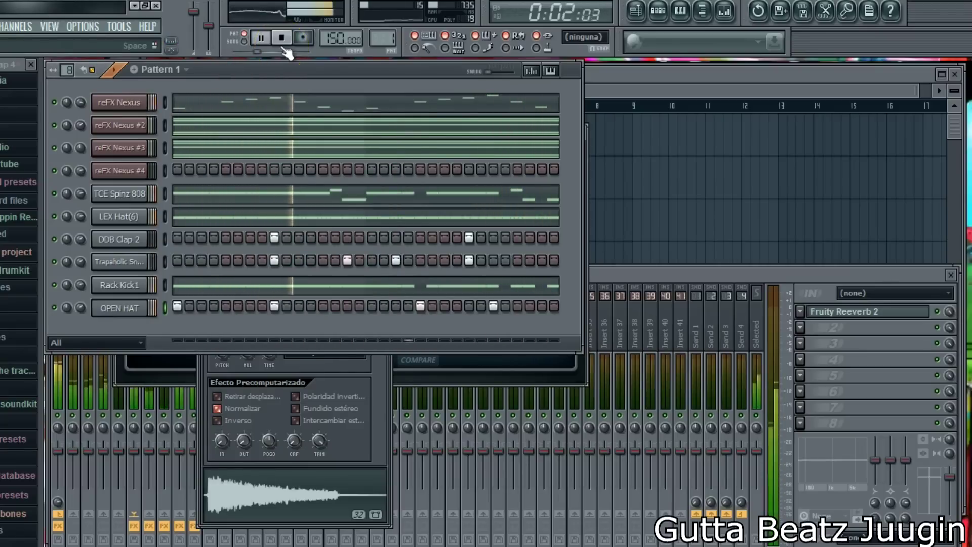
Step: Check the balance of the reFX Nexus layers in the playing beat, toggling reFX Nexus #3 and #2
click(77, 101)
click(79, 125)
click(54, 146)
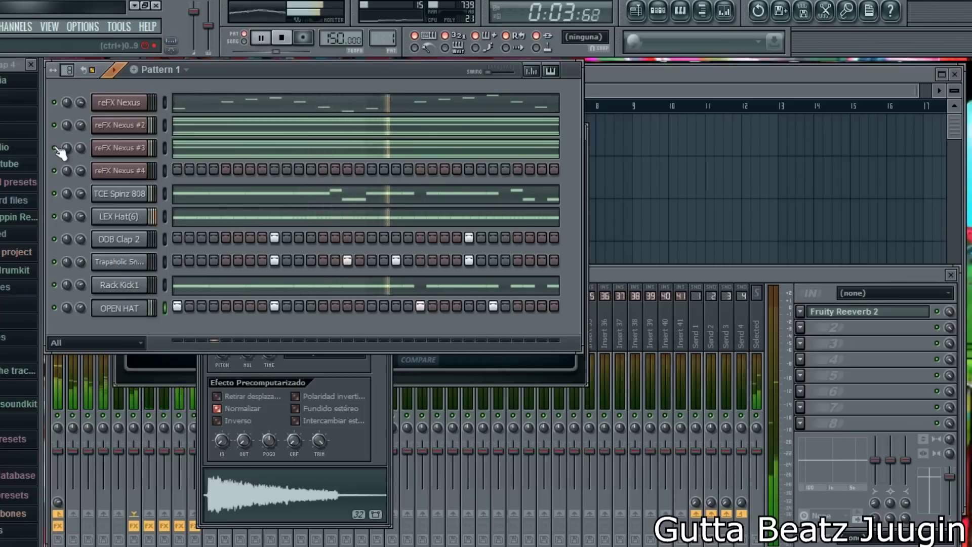
click(56, 126)
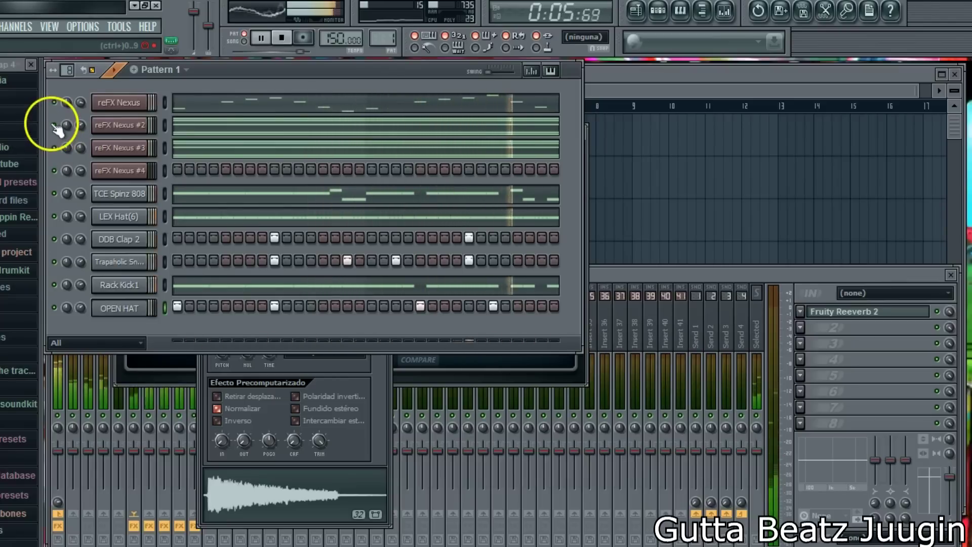
right_click(147, 98)
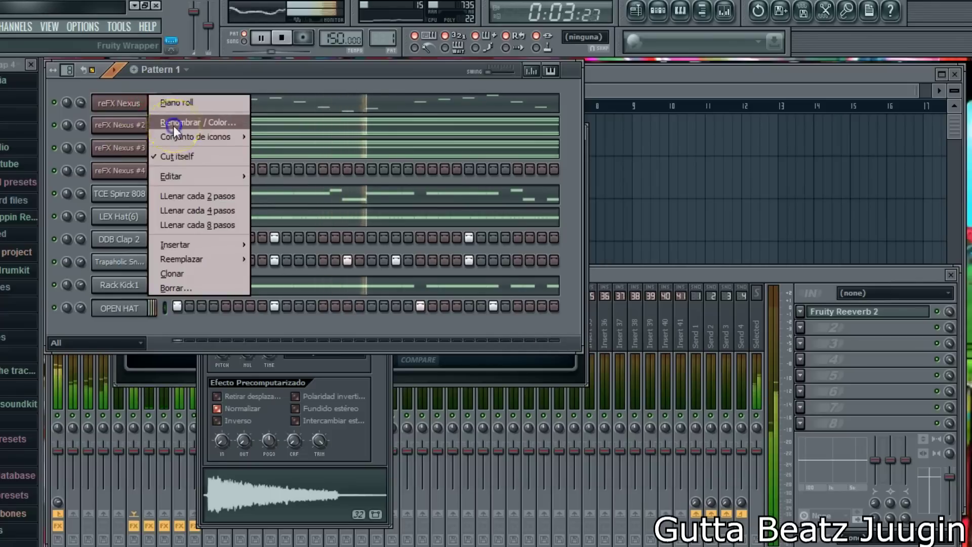
click(173, 125)
text(I GUESS THATA)
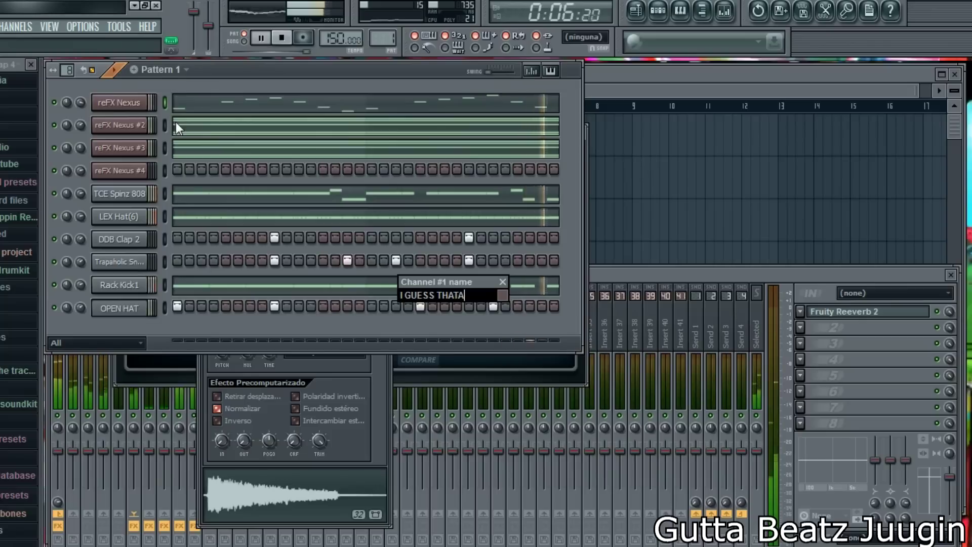
key(BackSpace)
text(S IT)
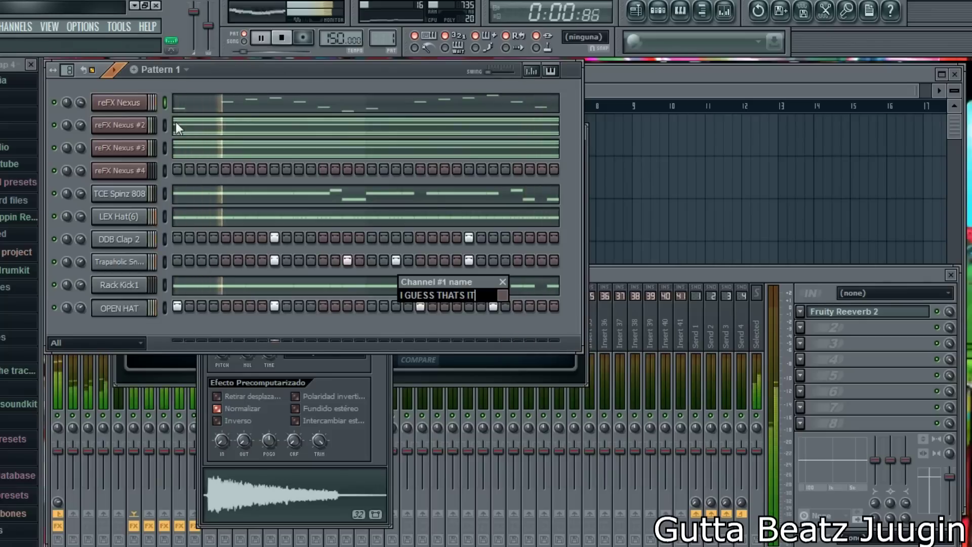
text(. PEACE O)
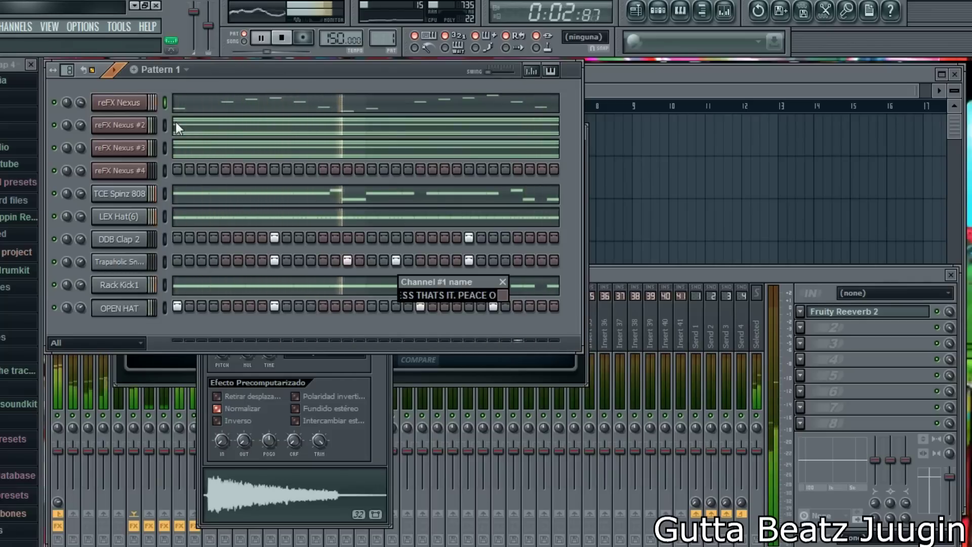
text(UT FOOLS)
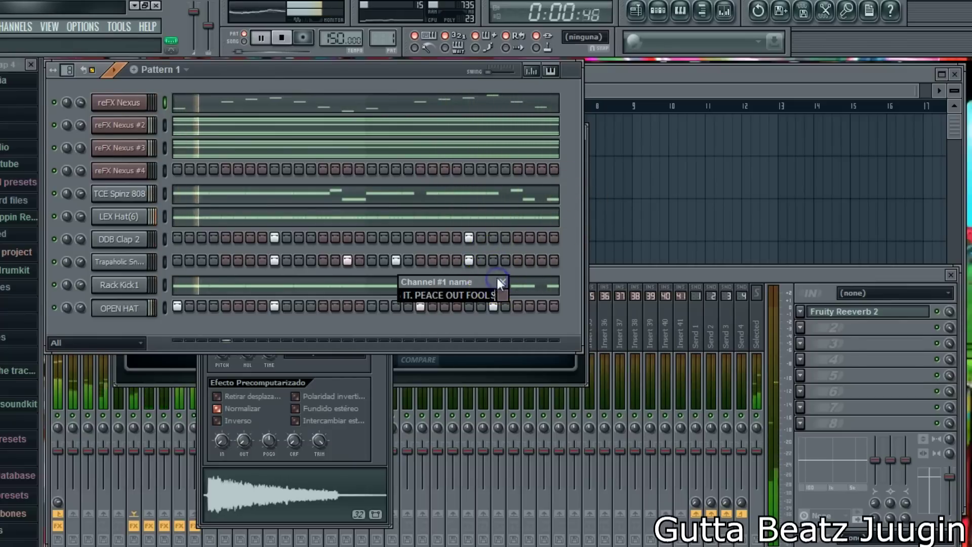
text(. STAY HIGH)
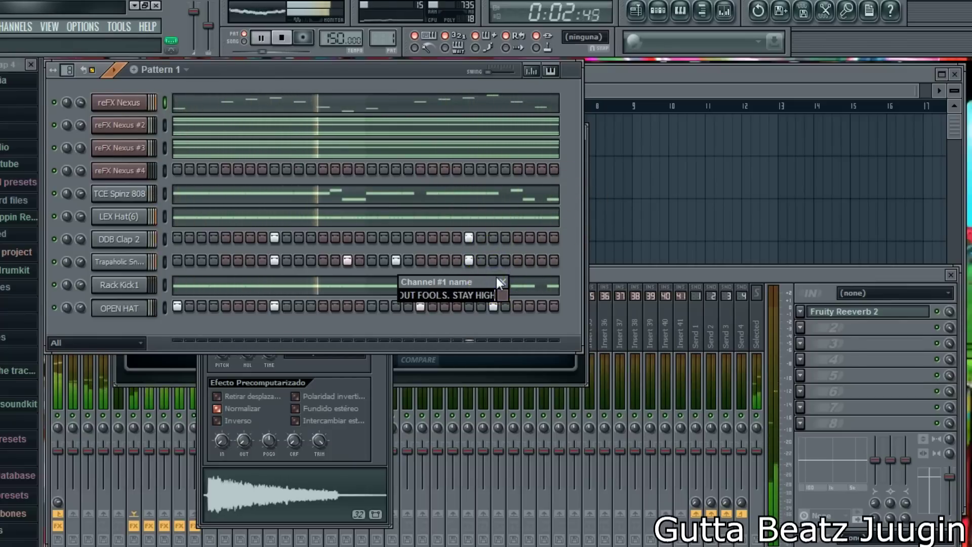
click(496, 279)
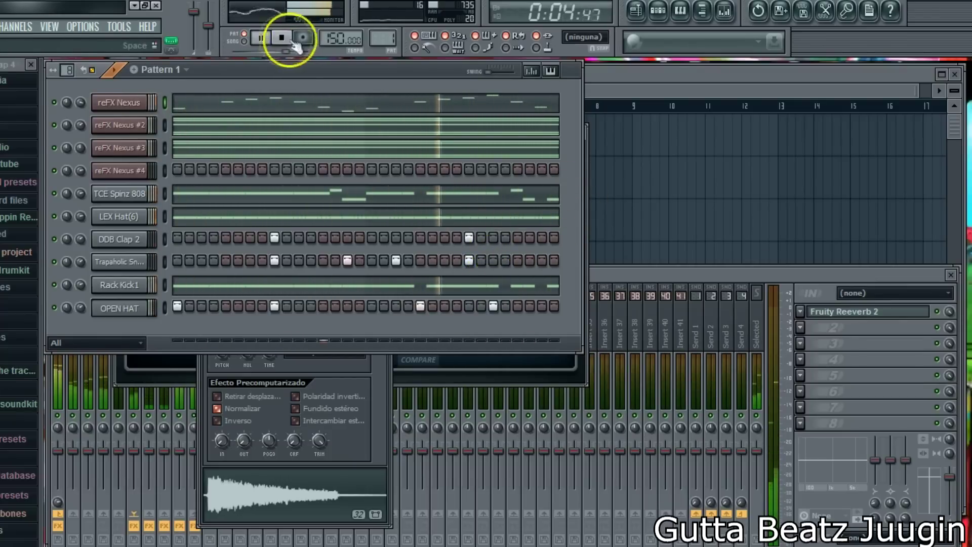